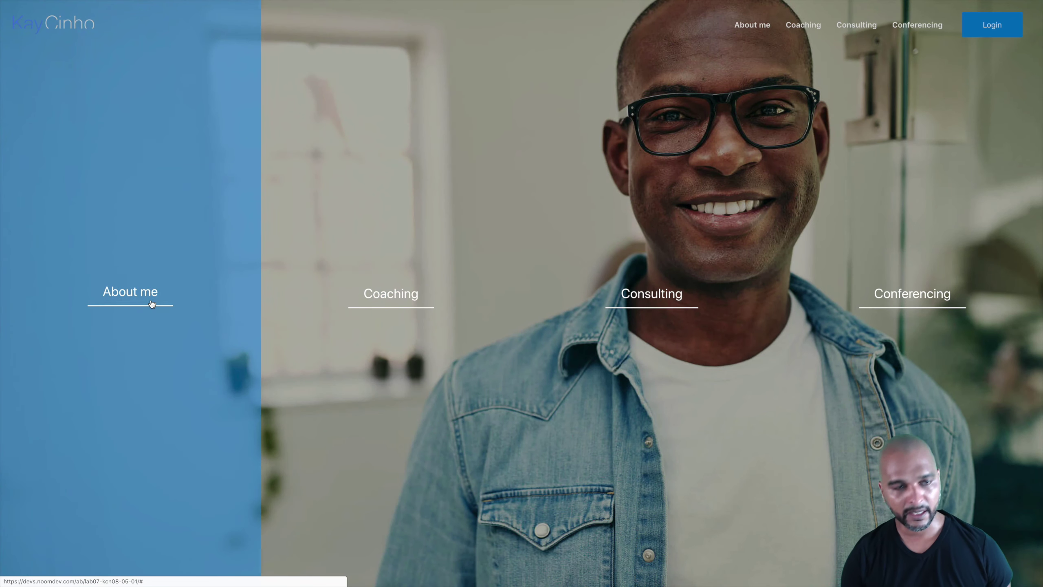
- Preview the finished KayCinho homepage at the iPhone 6/7/8 and iPad sizes, reloading it at each, and return to the desktop view
{"action": "key", "text": "alt+super+i"}
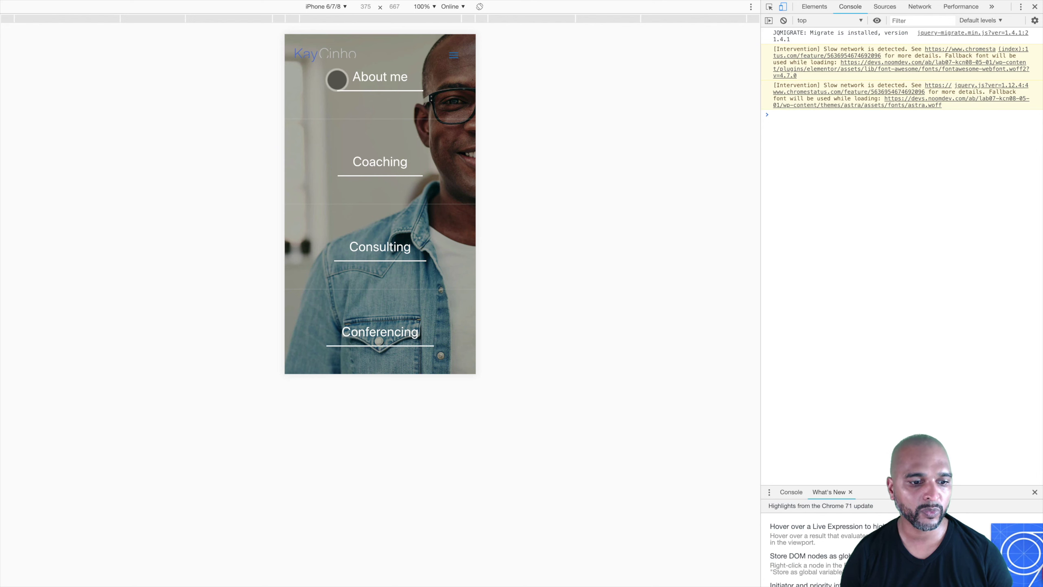
{"action": "key", "text": "super+r"}
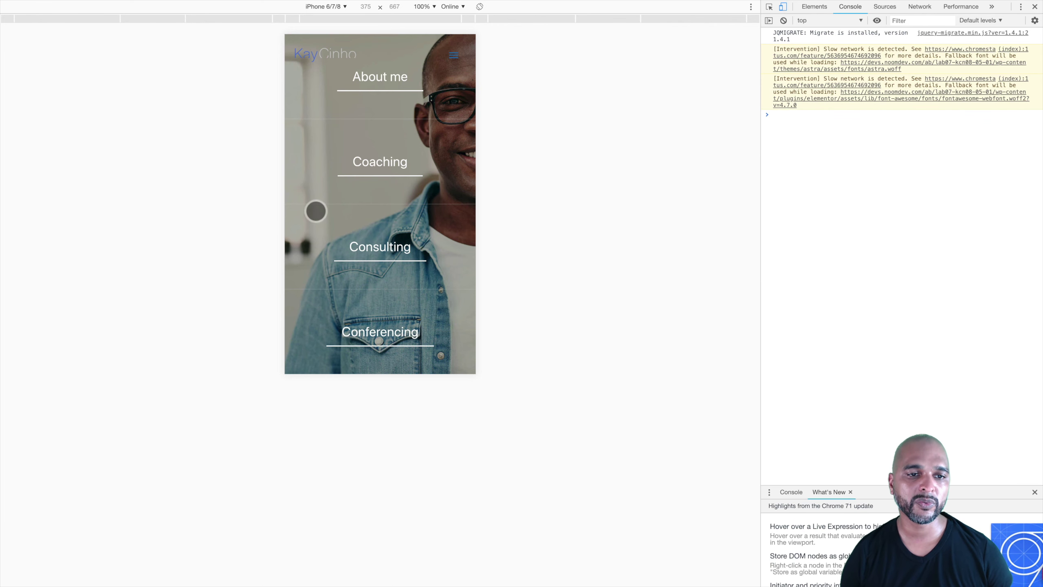
{"action": "left_click", "coordinate": [326, 7]}
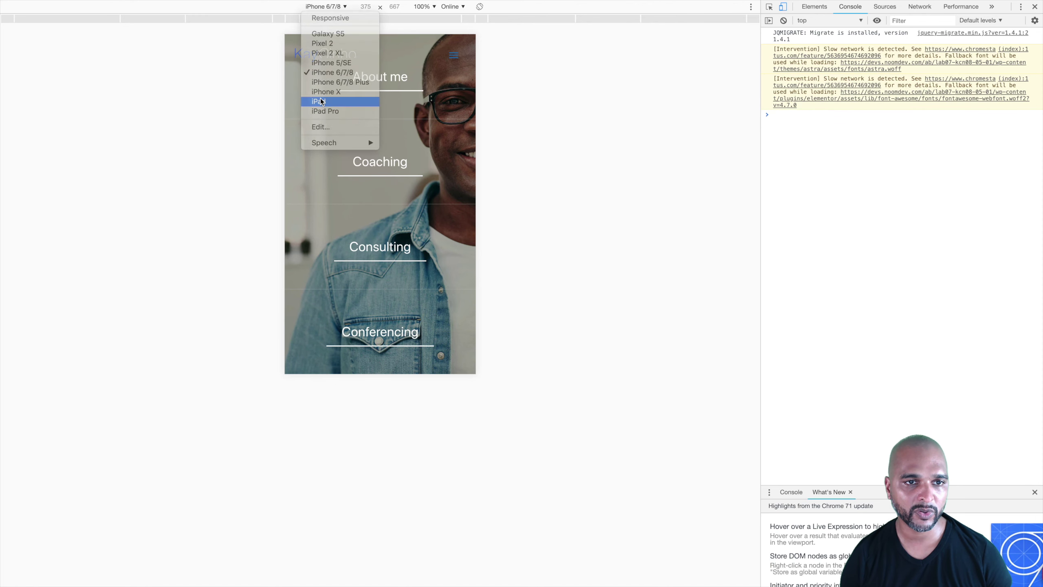
{"action": "left_click", "coordinate": [322, 101]}
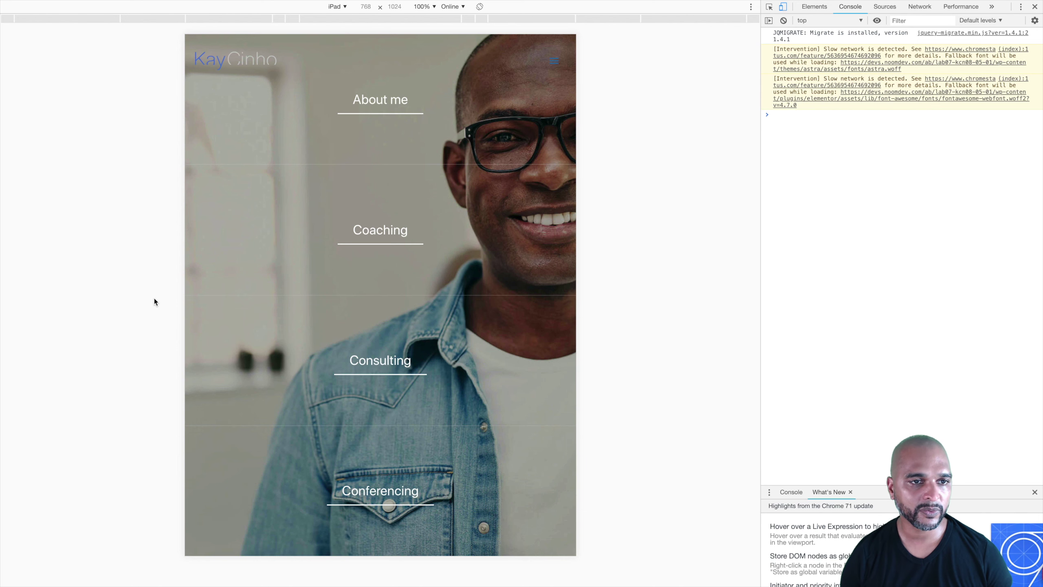
{"action": "key", "text": "super+r"}
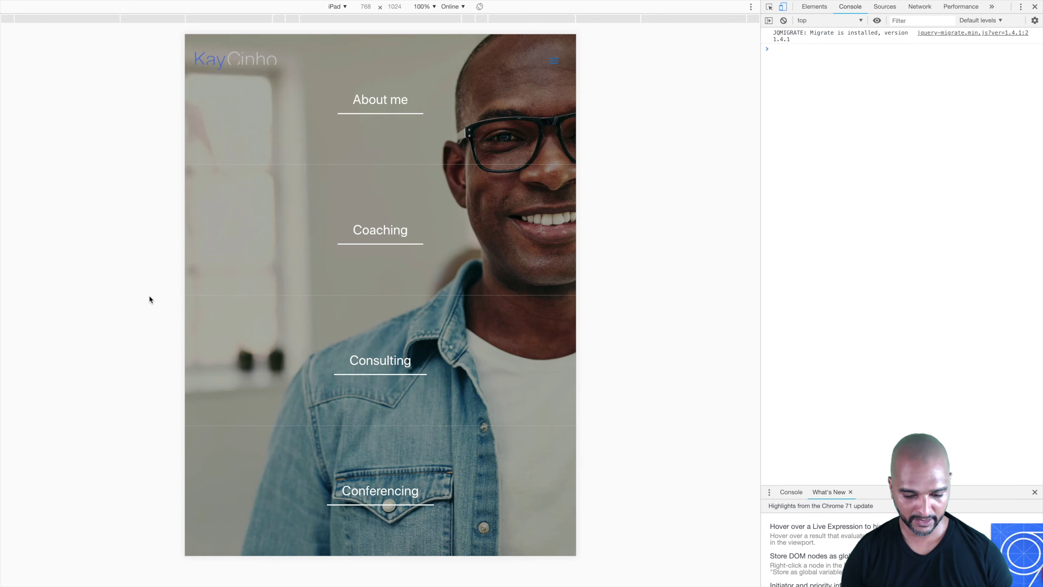
{"action": "key", "text": "super+alt+i"}
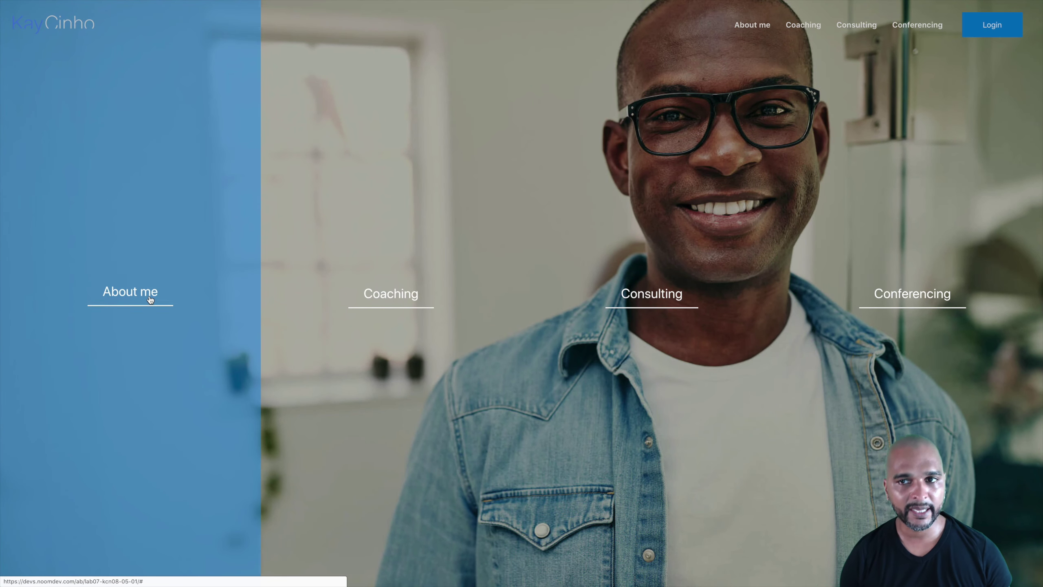
- Reload the desktop homepage and view its login popup, closing it again
{"action": "key", "text": "super+r"}
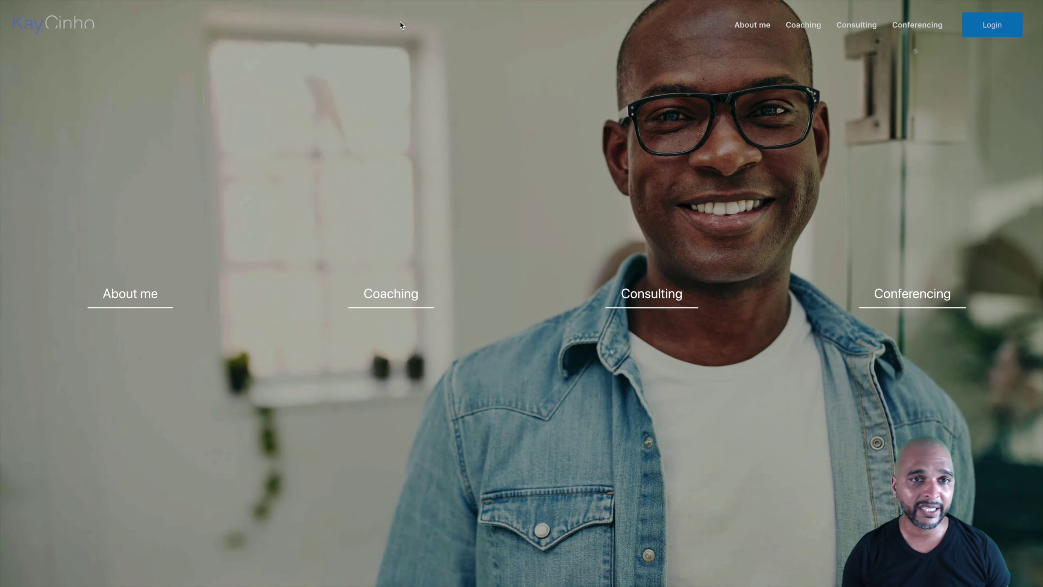
{"action": "left_click", "coordinate": [991, 26]}
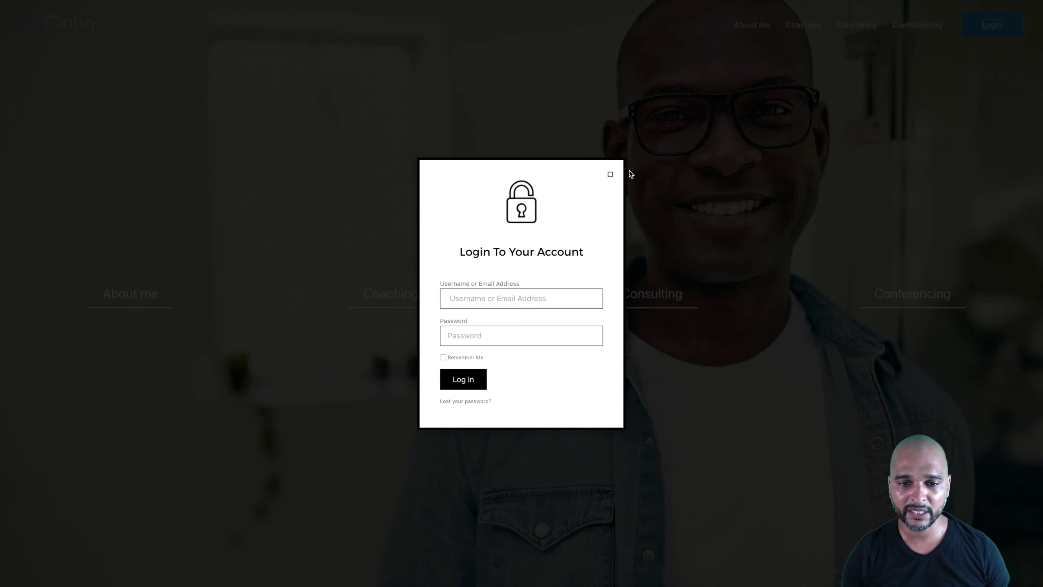
{"action": "left_click", "coordinate": [610, 174]}
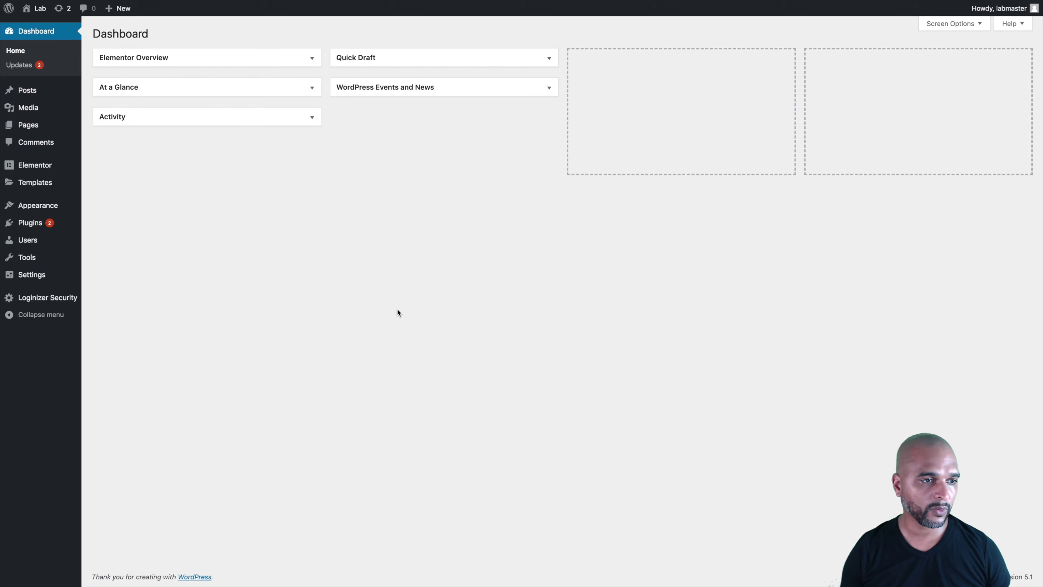
- Create and publish a new page titled Home with its title display disabled in the Astra settings
{"action": "mouse_move", "coordinate": [61, 125]}
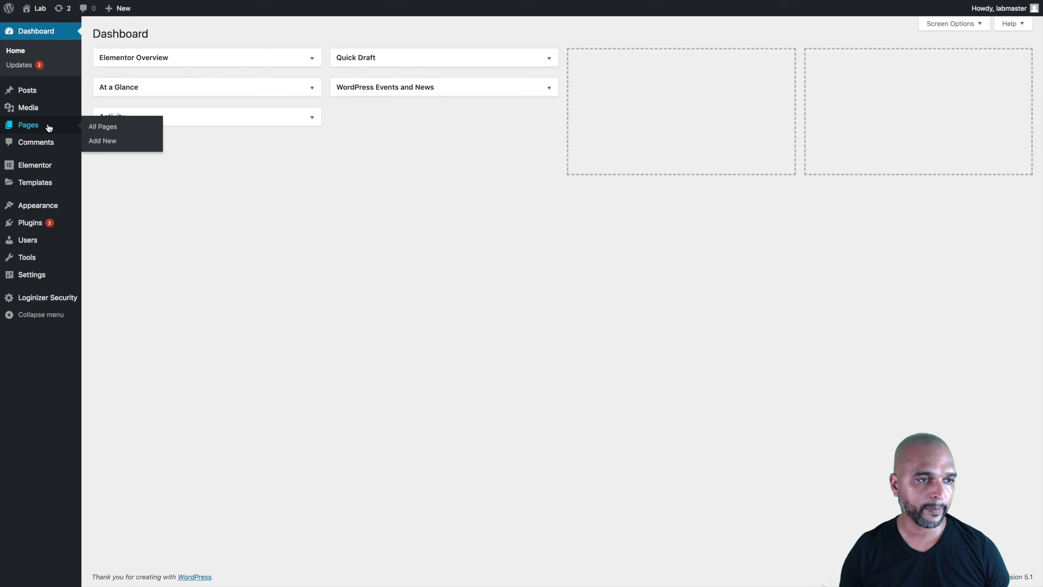
{"action": "left_click", "coordinate": [99, 141]}
{"action": "left_click", "coordinate": [244, 129]}
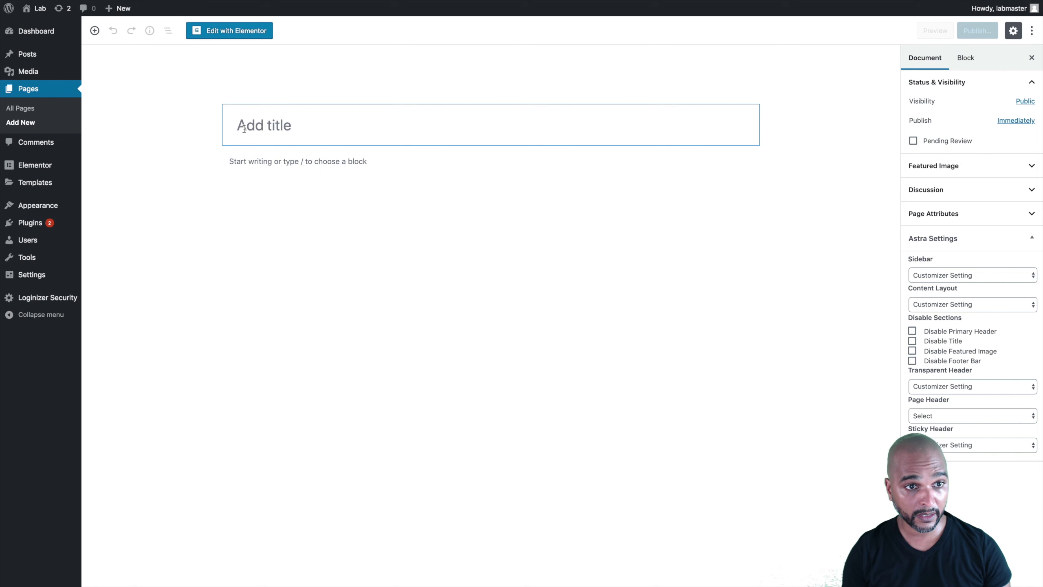
{"action": "type", "text": "Home"}
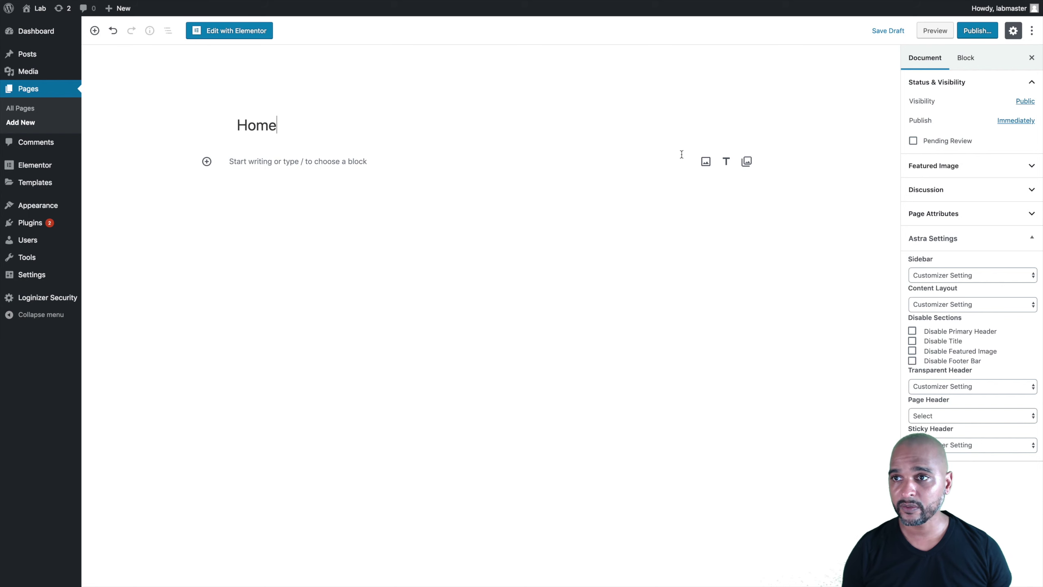
{"action": "left_click", "coordinate": [912, 340]}
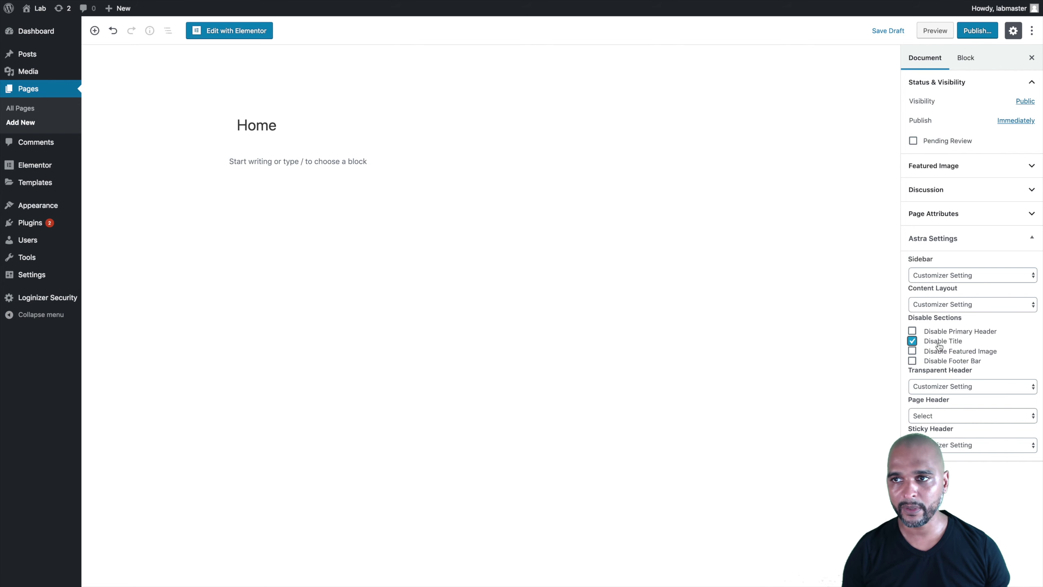
{"action": "left_click", "coordinate": [969, 33]}
{"action": "left_click", "coordinate": [972, 32]}
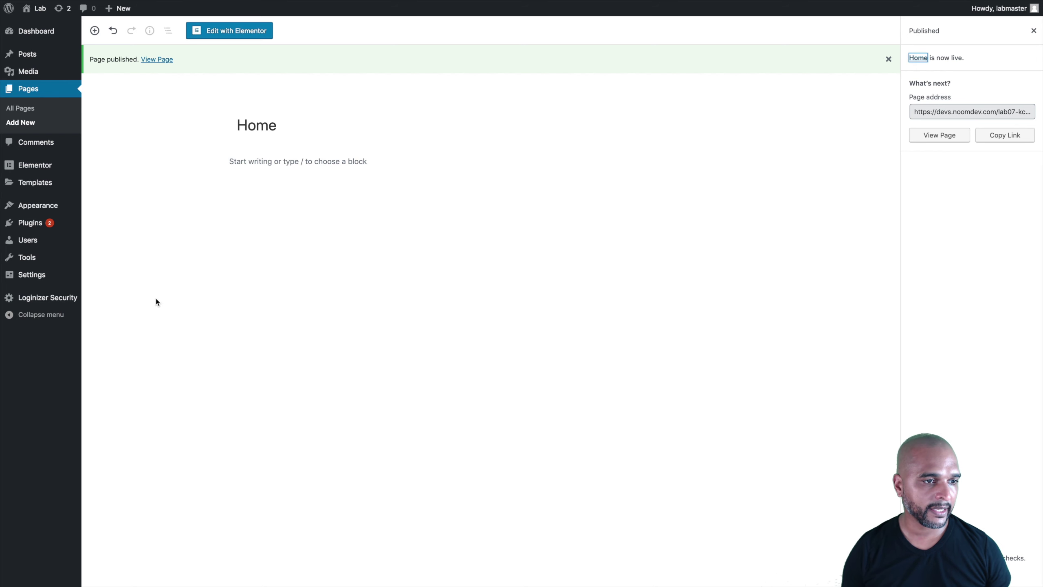
- In the site's Reading settings, use the static page Home as the homepage and save the changes
{"action": "mouse_move", "coordinate": [35, 274]}
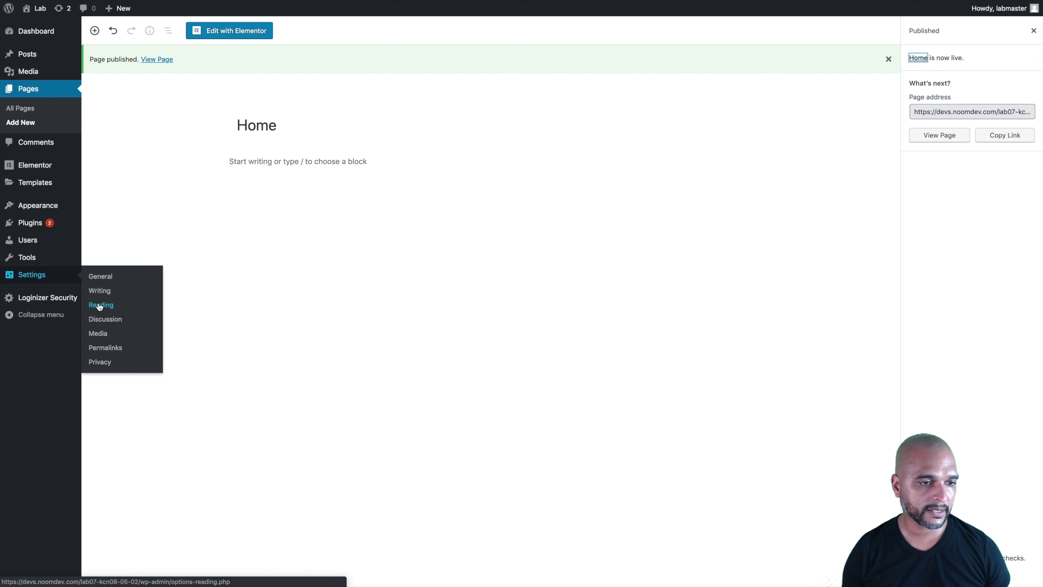
{"action": "left_click", "coordinate": [150, 316]}
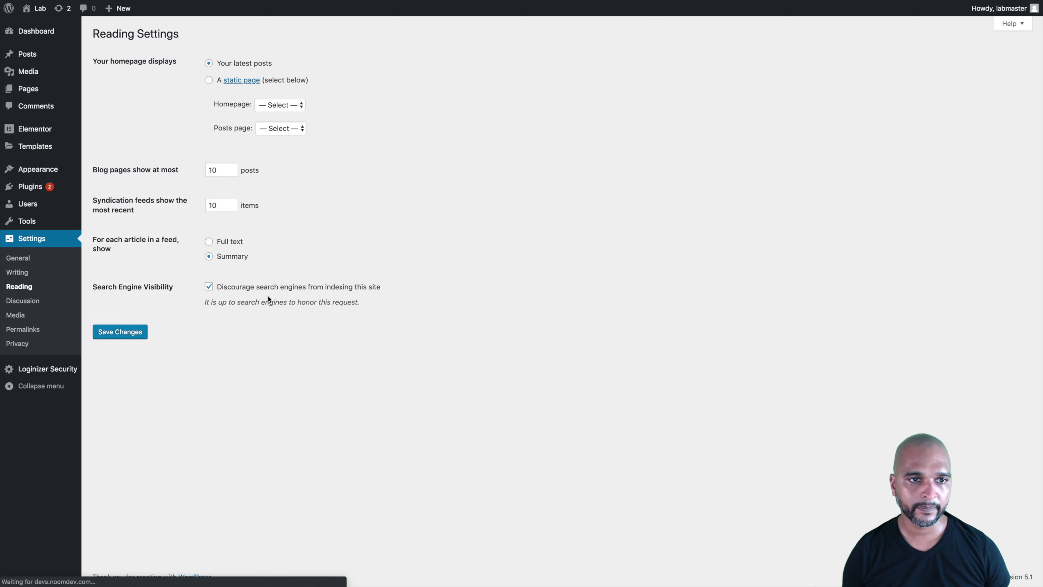
{"action": "left_click", "coordinate": [209, 80]}
{"action": "left_click", "coordinate": [269, 104]}
{"action": "left_click", "coordinate": [267, 113]}
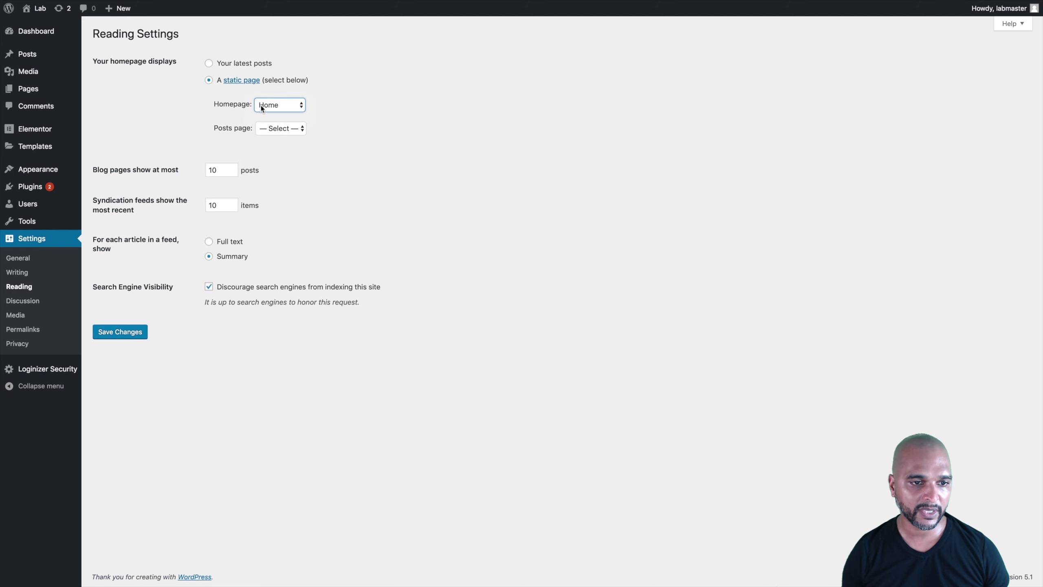
{"action": "left_click", "coordinate": [122, 335]}
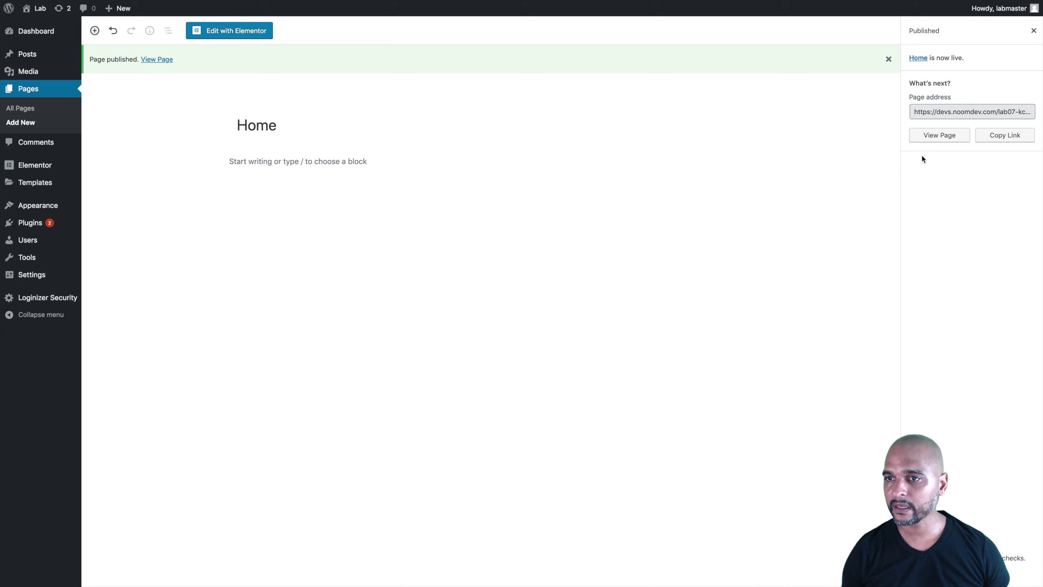
- Set Transparent Header to Enabled for the Home page and update the page
{"action": "left_click", "coordinate": [1033, 31]}
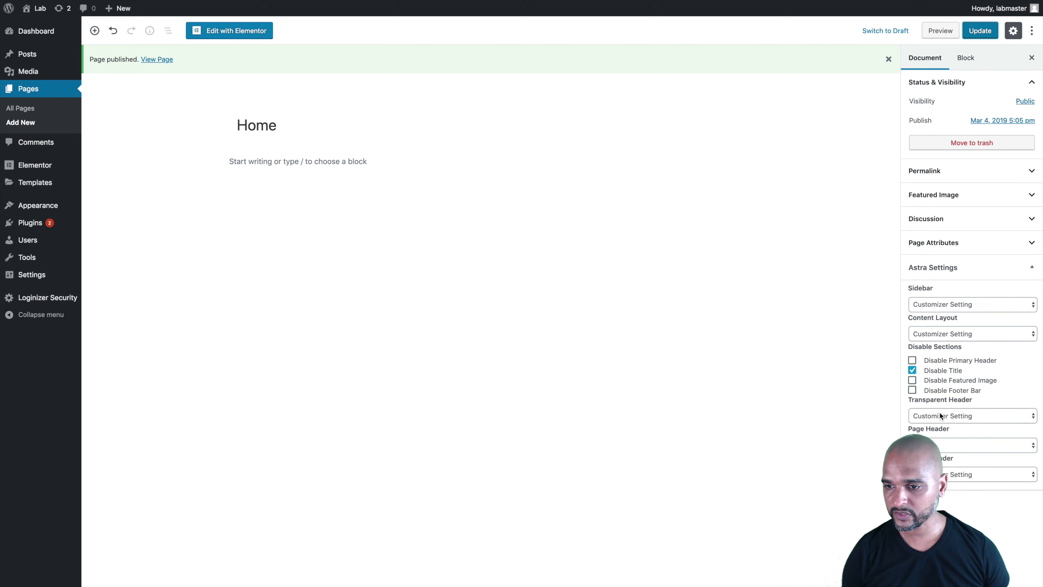
{"action": "left_click", "coordinate": [928, 416]}
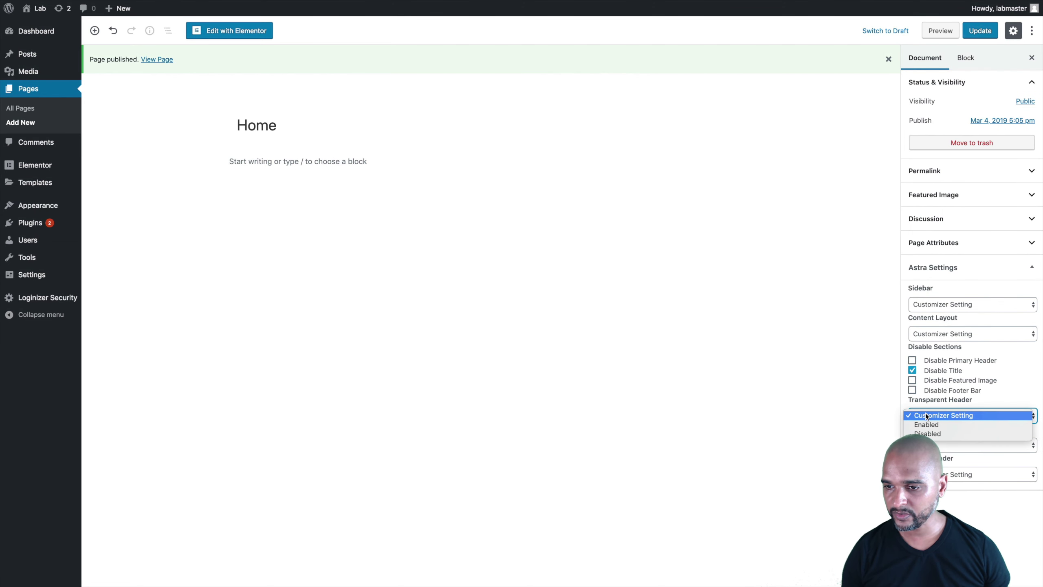
{"action": "left_click", "coordinate": [925, 425]}
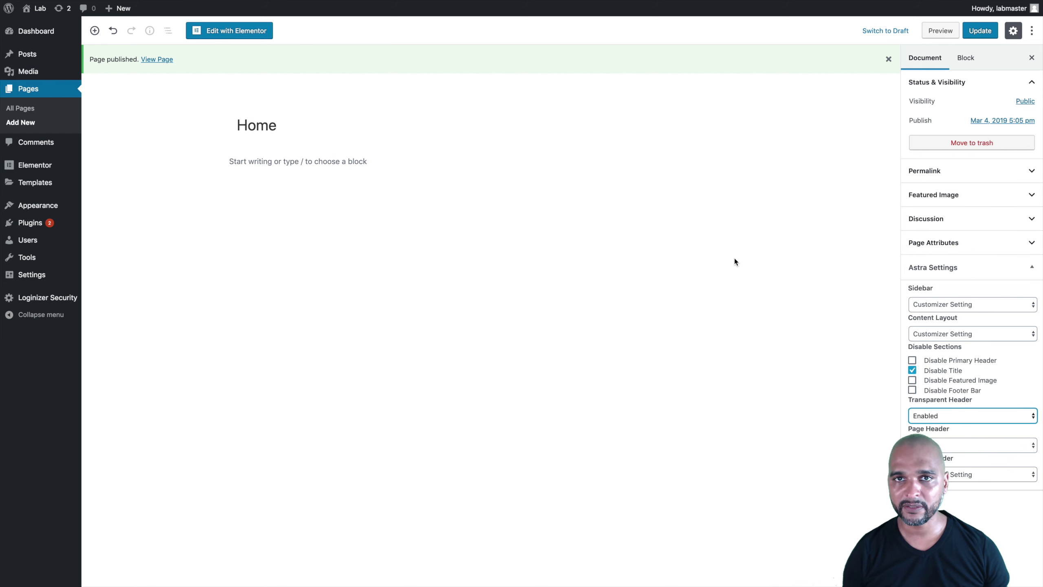
{"action": "left_click", "coordinate": [976, 32]}
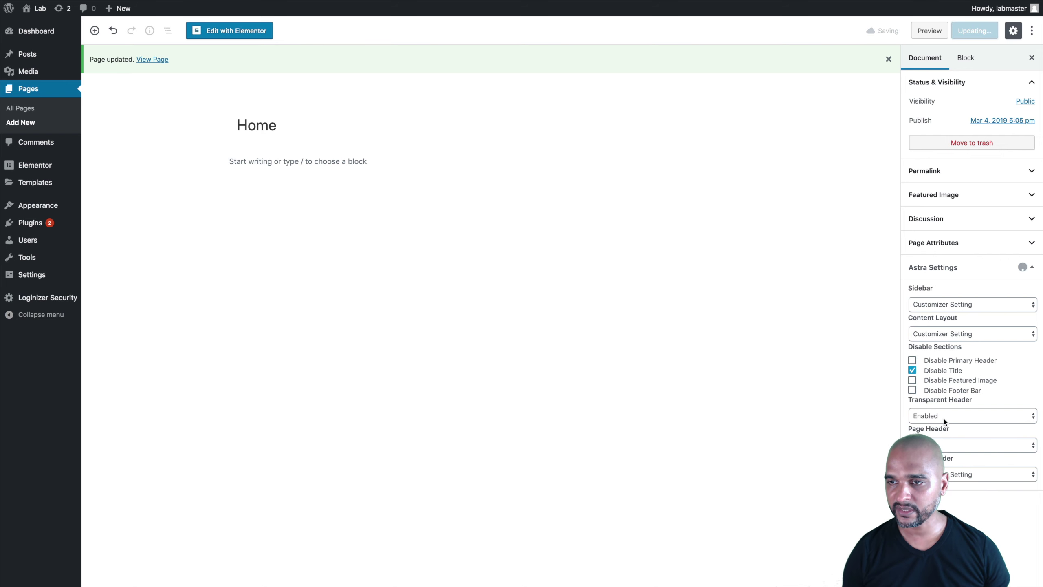
- Open the Home page in Elementor and add a section with four equal columns
{"action": "left_click", "coordinate": [229, 33]}
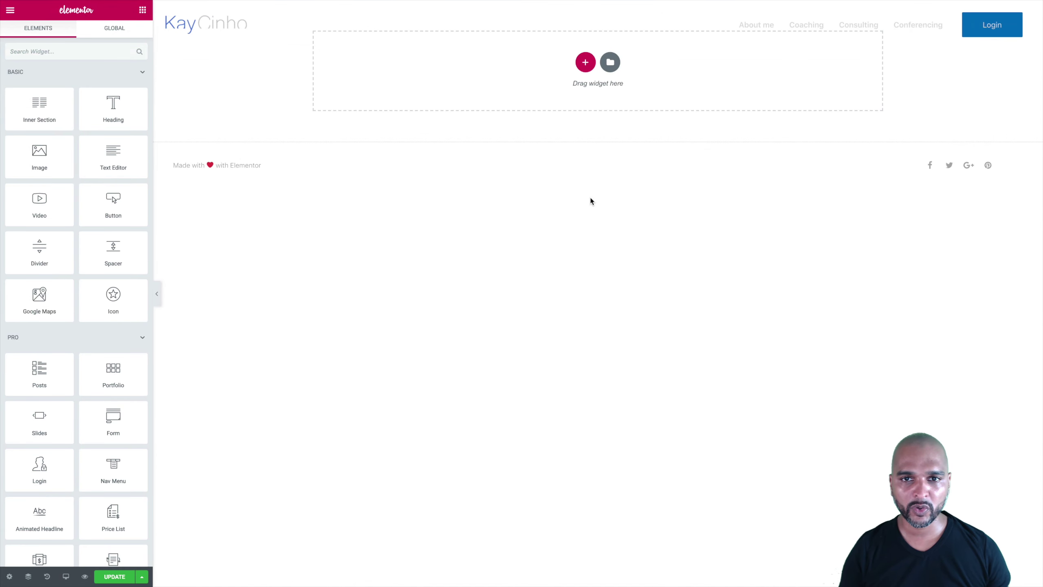
{"action": "left_click", "coordinate": [585, 66]}
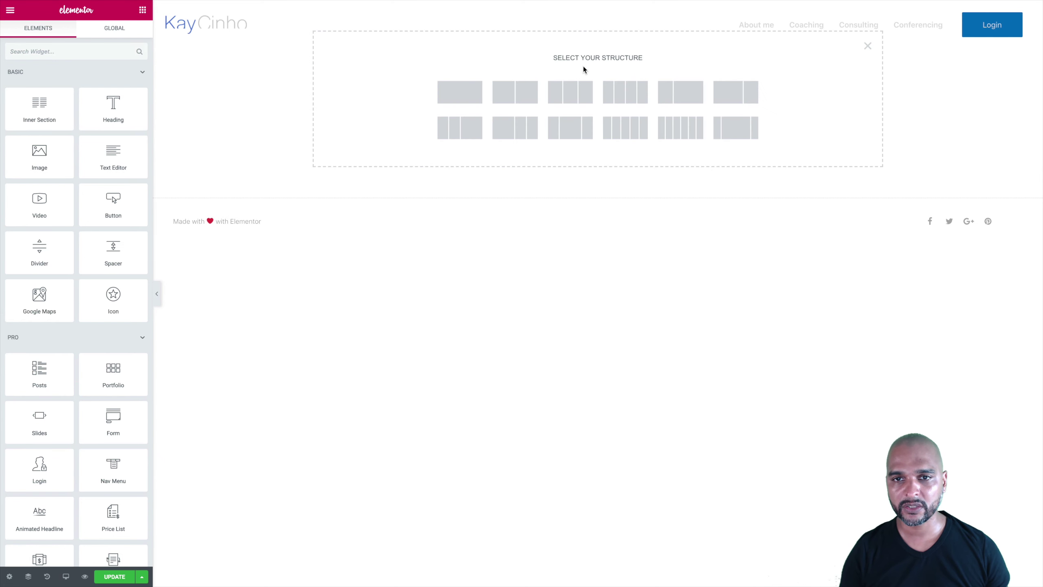
{"action": "left_click", "coordinate": [619, 98]}
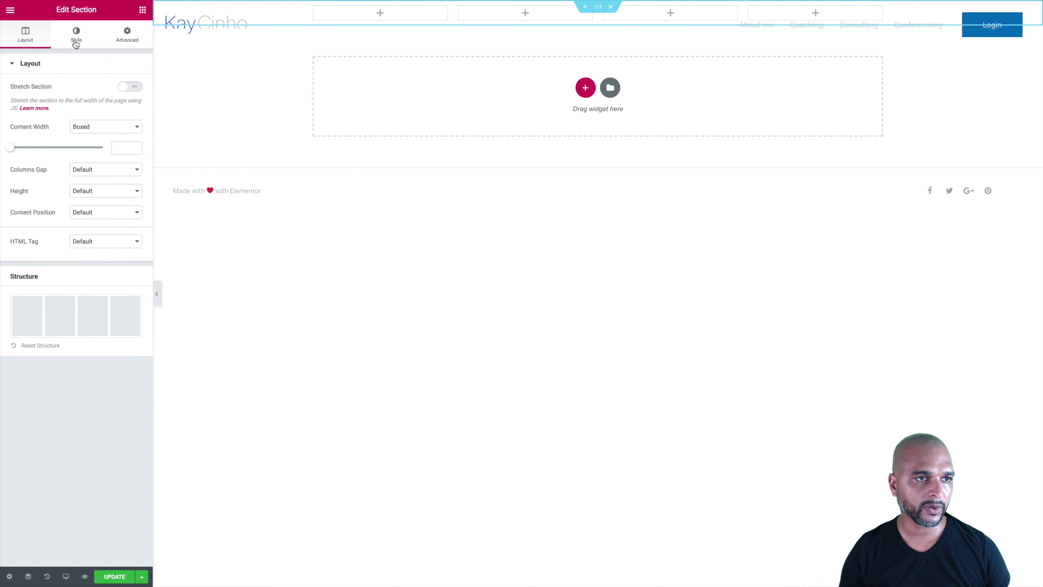
- Set the section's content width to Full Width and its height to a minimum of 100 VH
{"action": "left_click", "coordinate": [79, 127]}
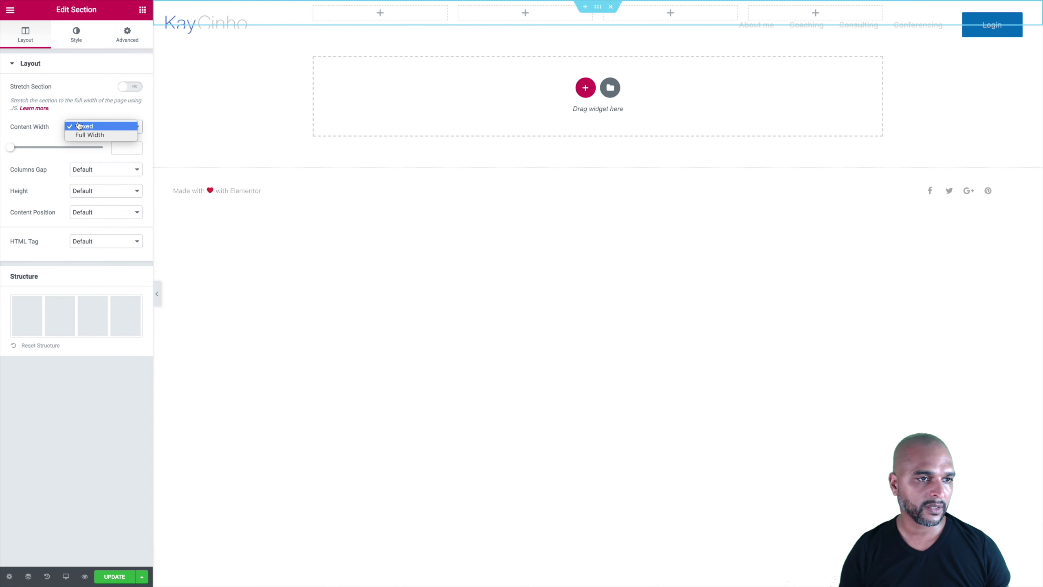
{"action": "left_click", "coordinate": [88, 136]}
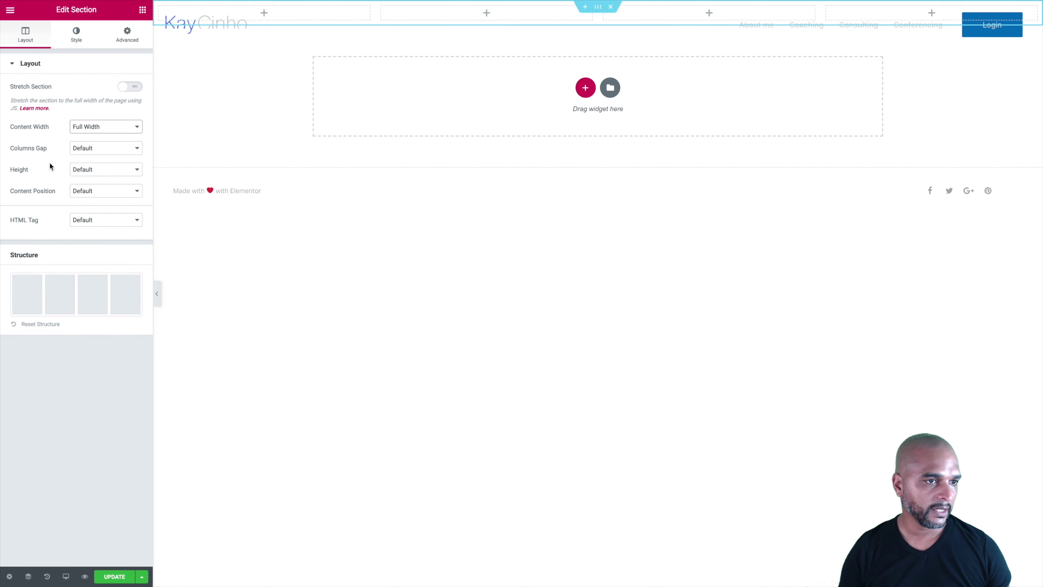
{"action": "left_click", "coordinate": [75, 170]}
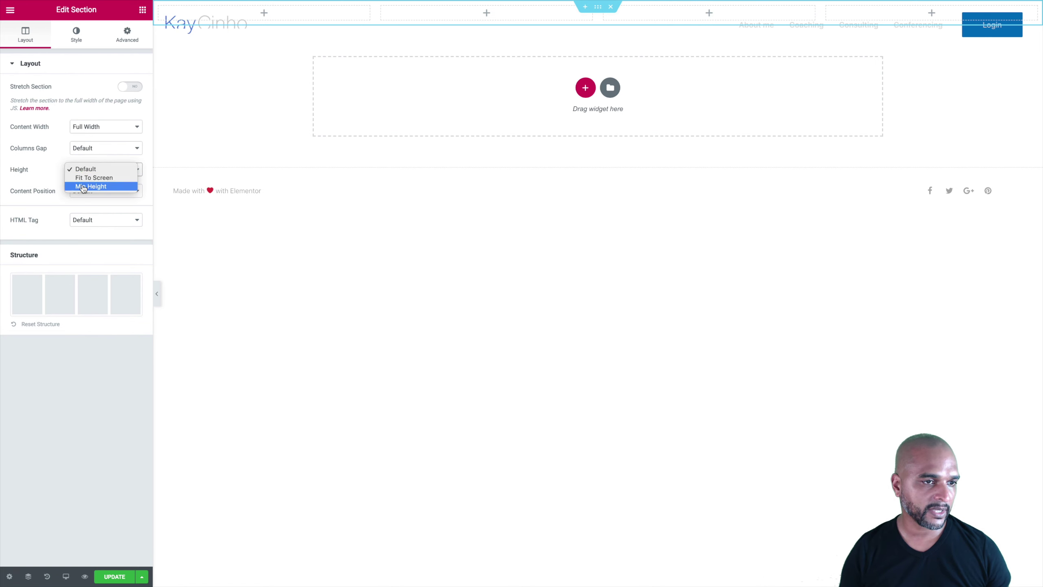
{"action": "left_click", "coordinate": [84, 187]}
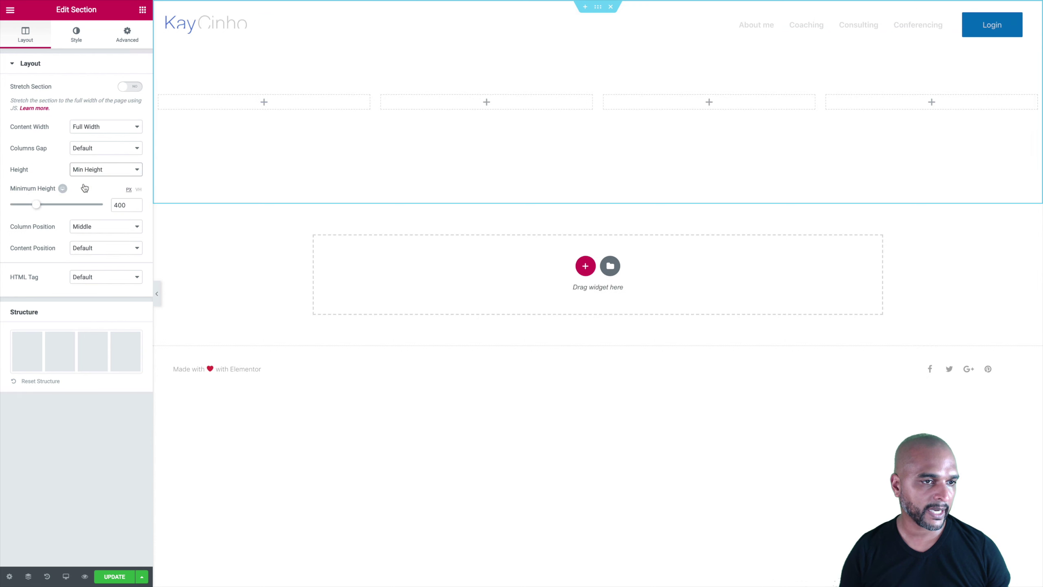
{"action": "left_click", "coordinate": [139, 191]}
{"action": "left_click", "coordinate": [126, 204]}
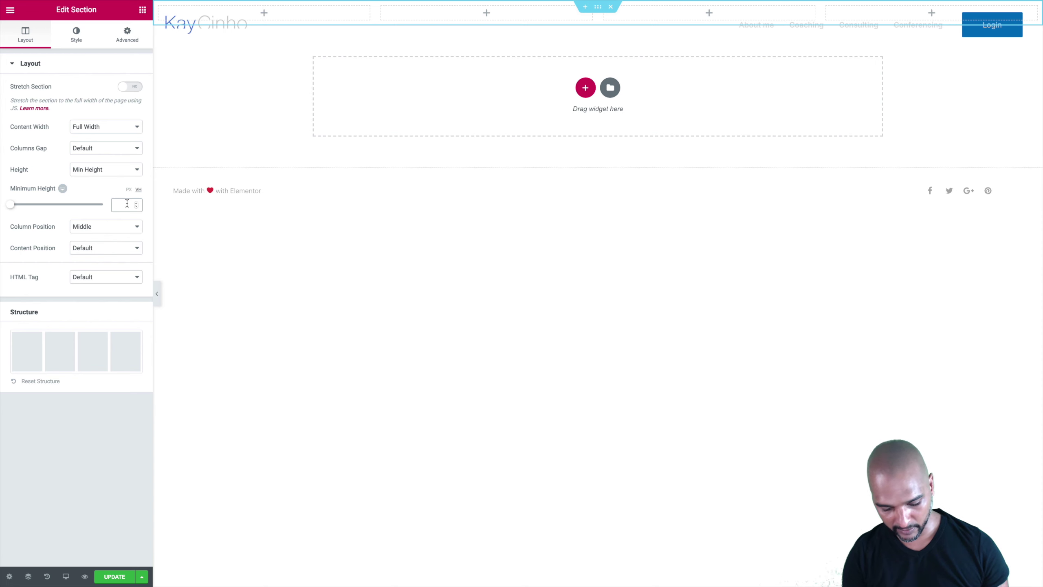
{"action": "type", "text": "100"}
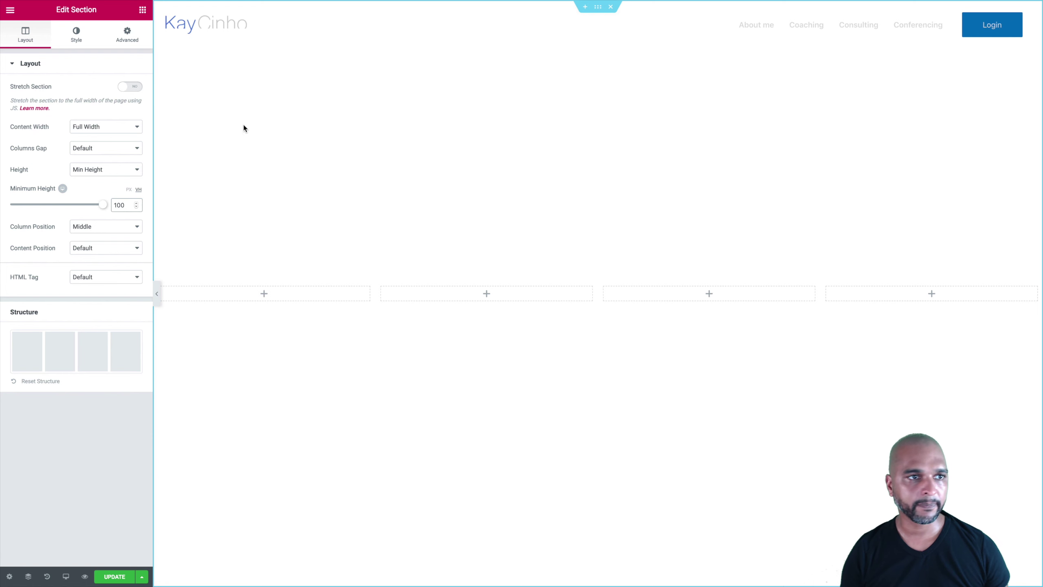
- Give the section a classic background using the image bg-22.jpg from the media library
{"action": "left_click", "coordinate": [76, 41]}
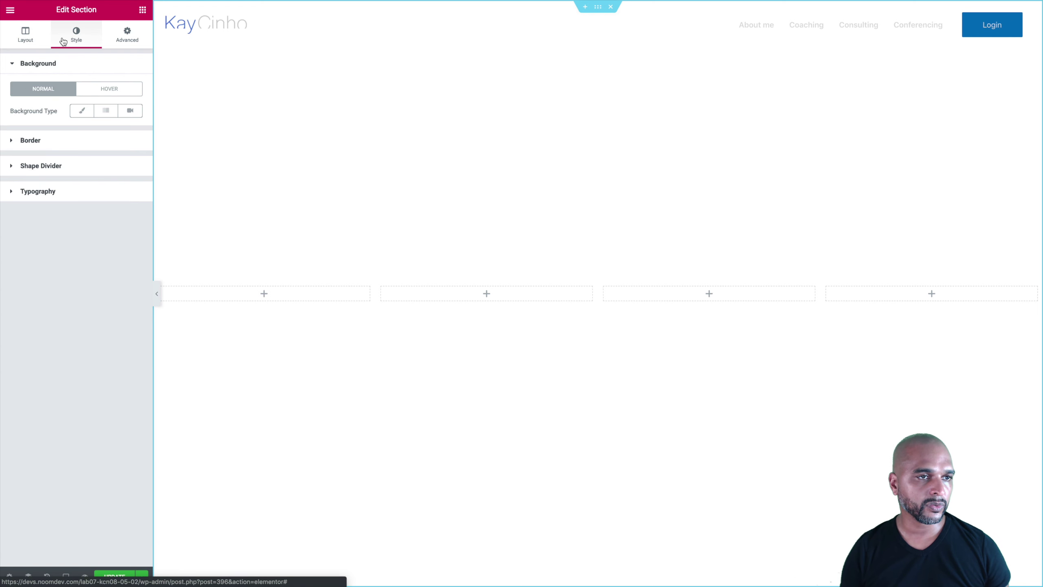
{"action": "left_click", "coordinate": [79, 111]}
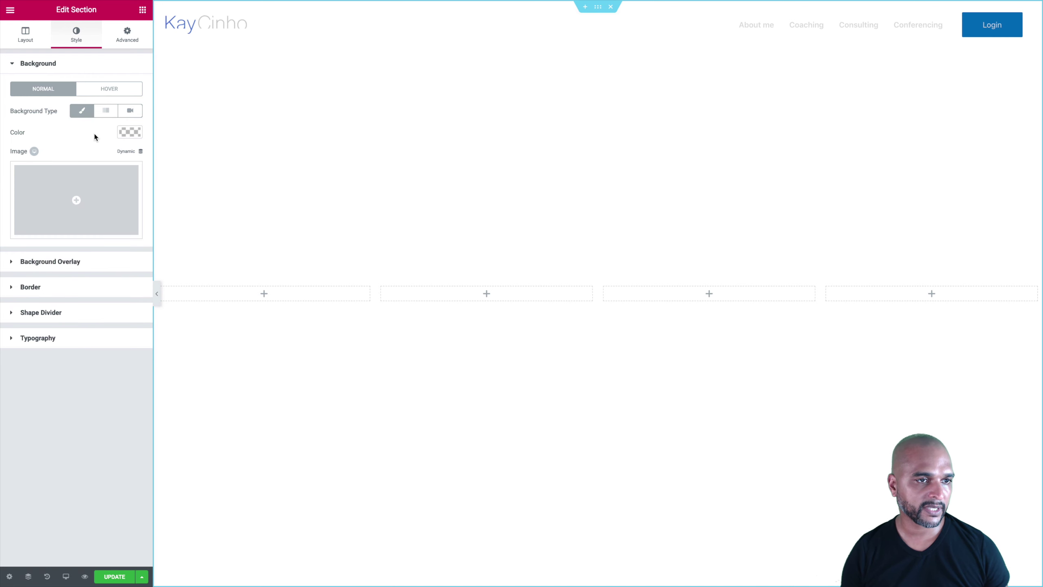
{"action": "left_click", "coordinate": [60, 208]}
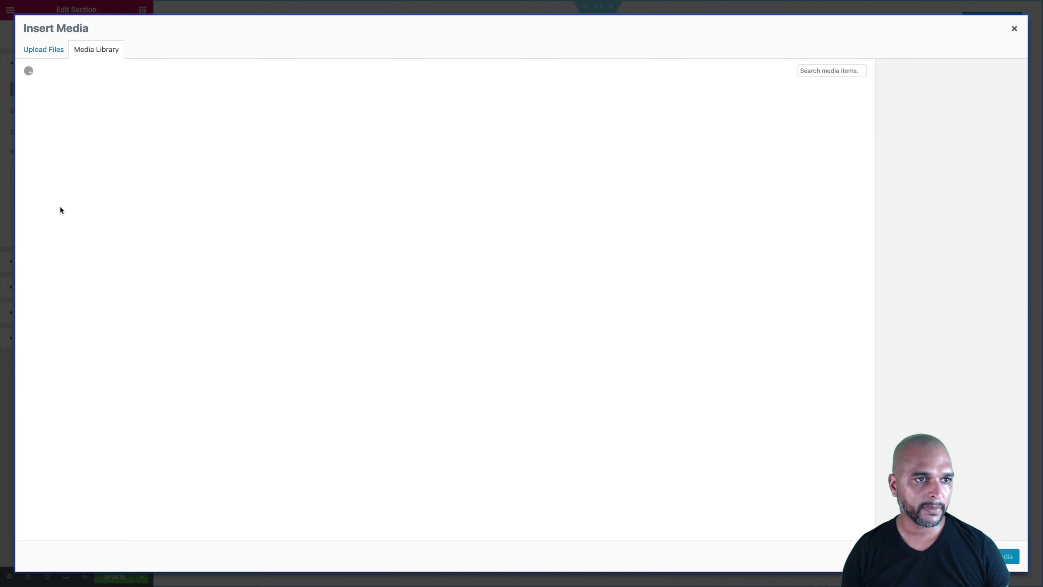
{"action": "left_click", "coordinate": [128, 138]}
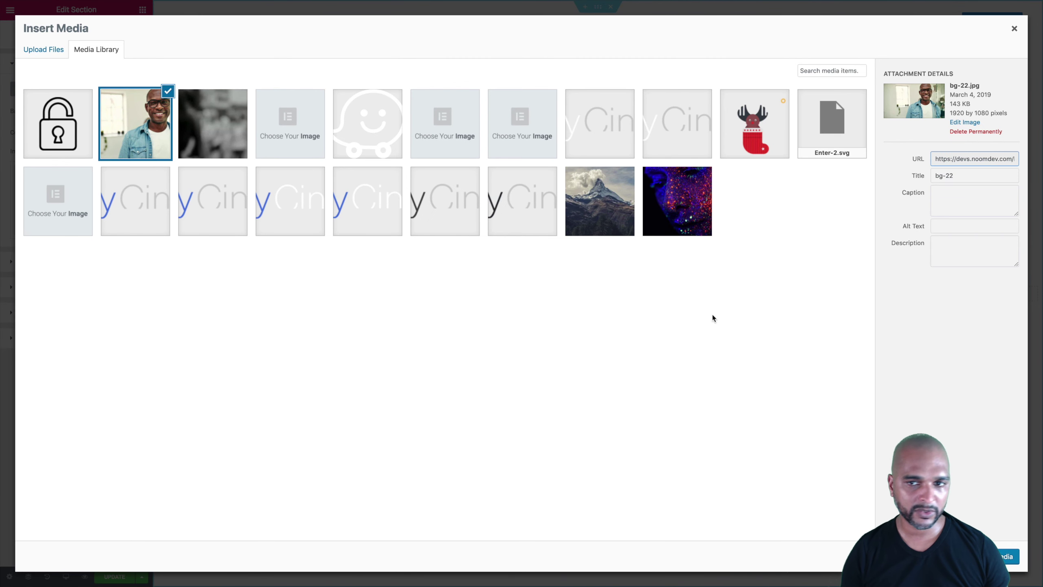
{"action": "left_click", "coordinate": [1007, 556]}
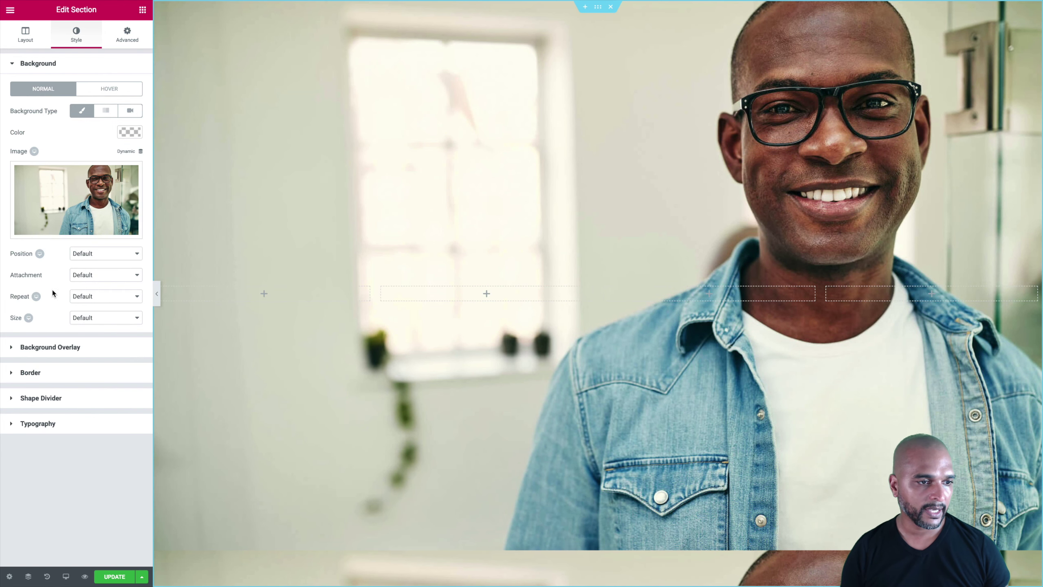
- Set the section's background image to No-repeat with size Cover and update the page
{"action": "left_click", "coordinate": [79, 297]}
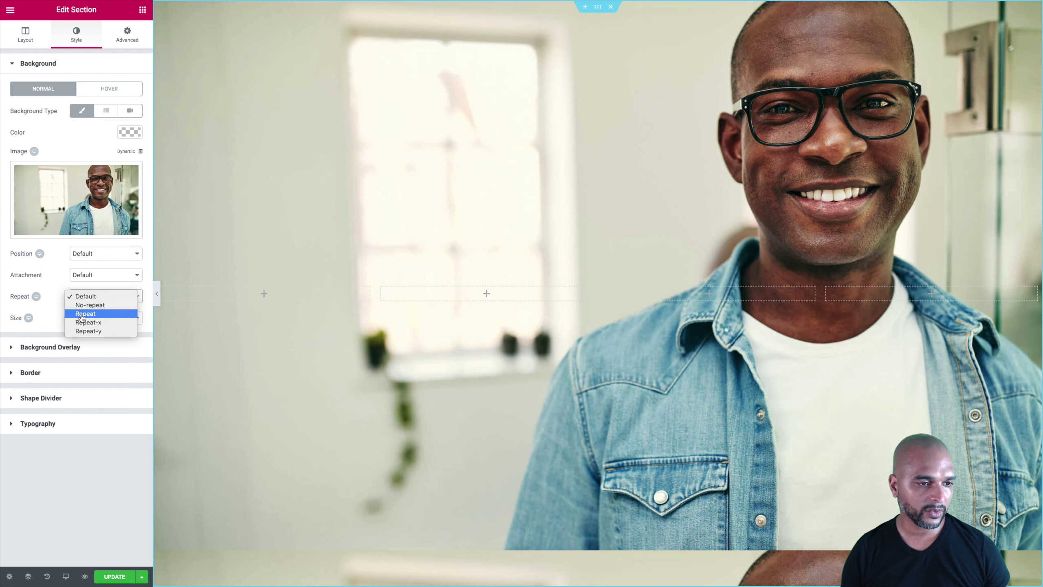
{"action": "left_click", "coordinate": [86, 305]}
{"action": "left_click", "coordinate": [81, 318]}
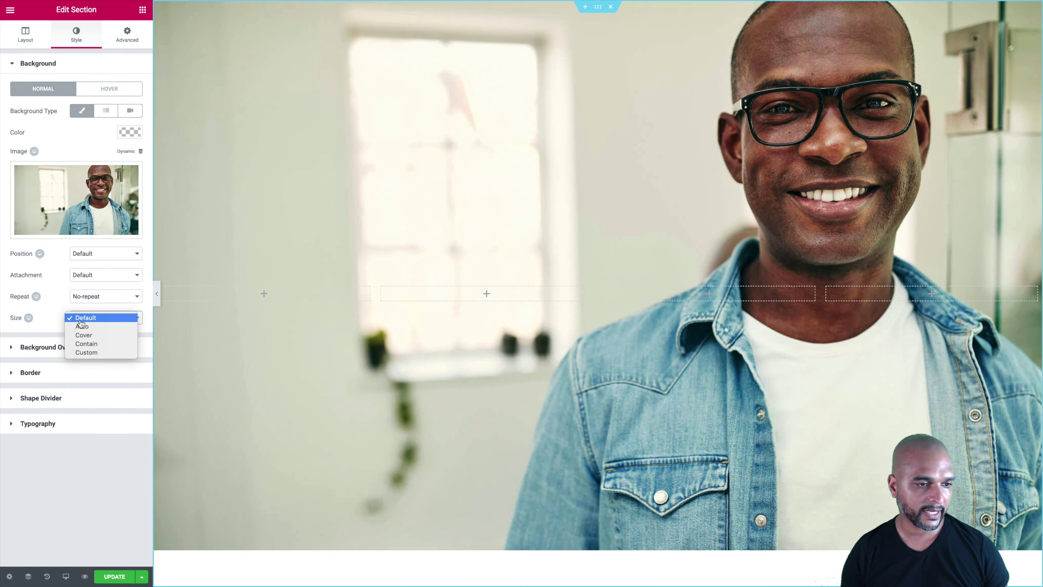
{"action": "left_click", "coordinate": [84, 335]}
{"action": "scroll", "coordinate": [357, 380], "scroll_direction": "down", "scroll_amount": 2}
{"action": "scroll", "coordinate": [357, 380], "scroll_direction": "up", "scroll_amount": 2}
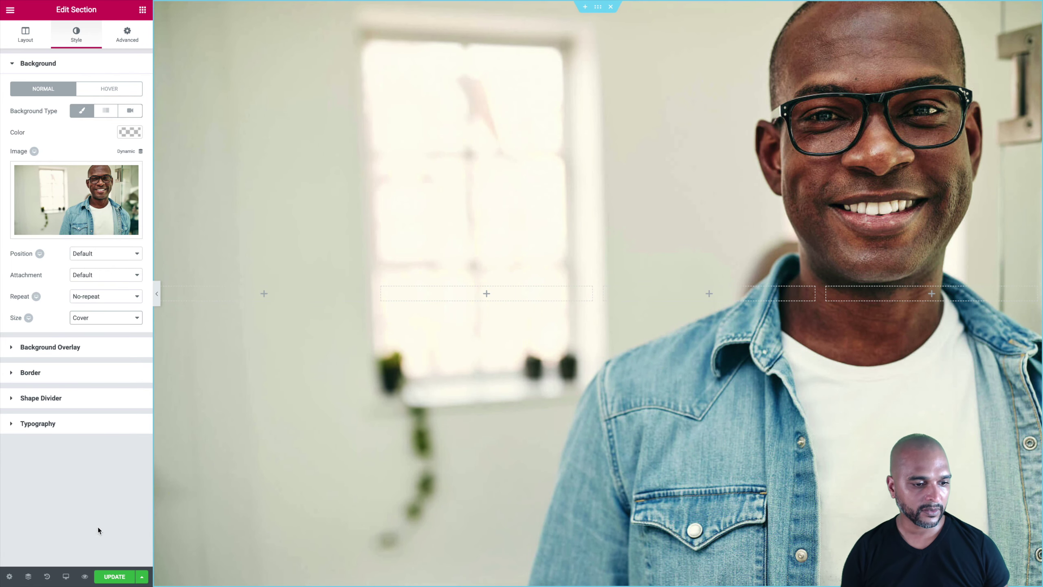
{"action": "left_click", "coordinate": [115, 580]}
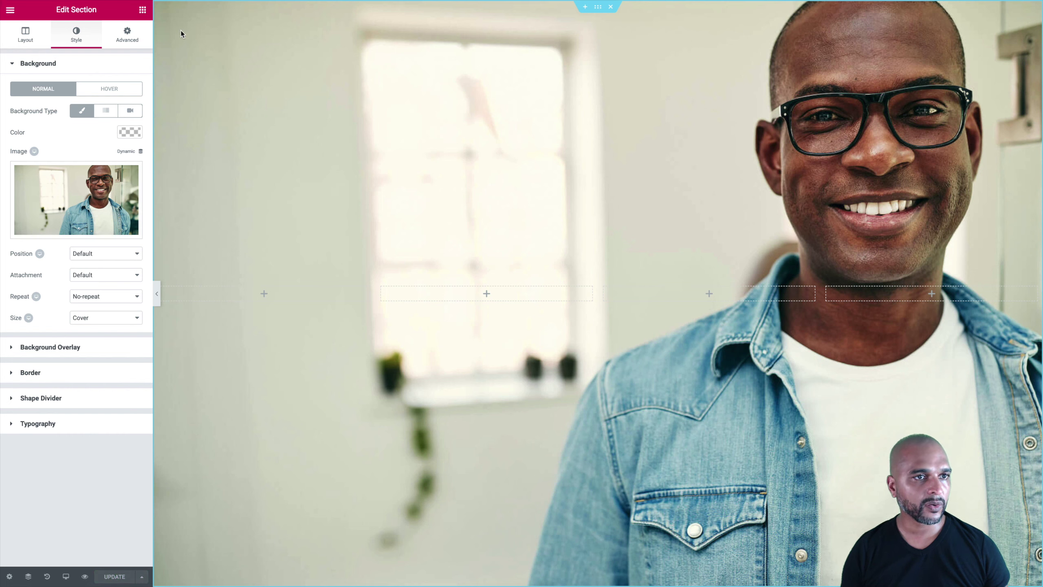
- Add a Button widget to the first column, center it and set its size to Large
{"action": "left_click", "coordinate": [143, 11]}
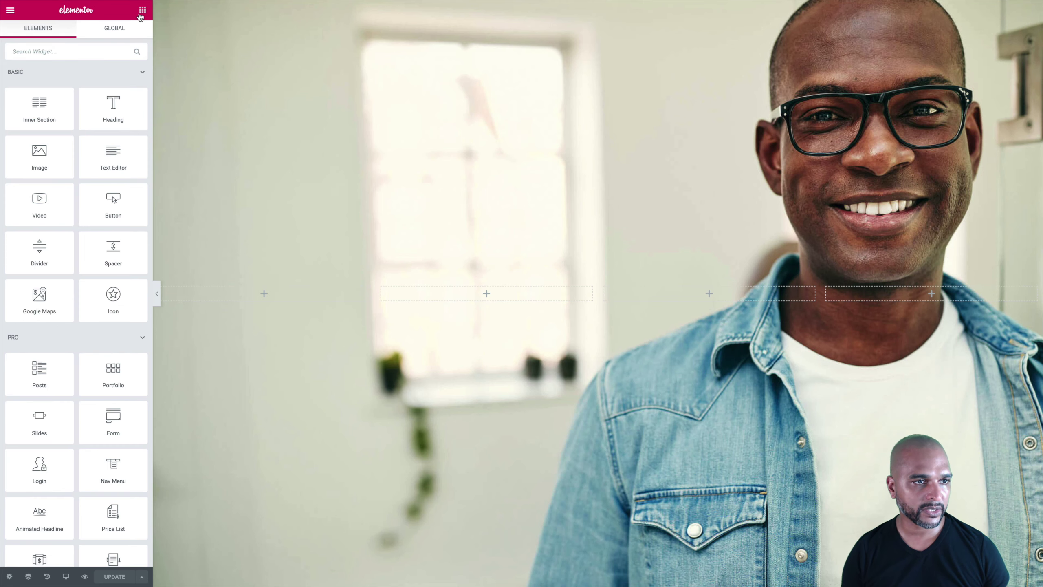
{"action": "left_click_drag", "start_coordinate": [108, 202], "coordinate": [264, 294]}
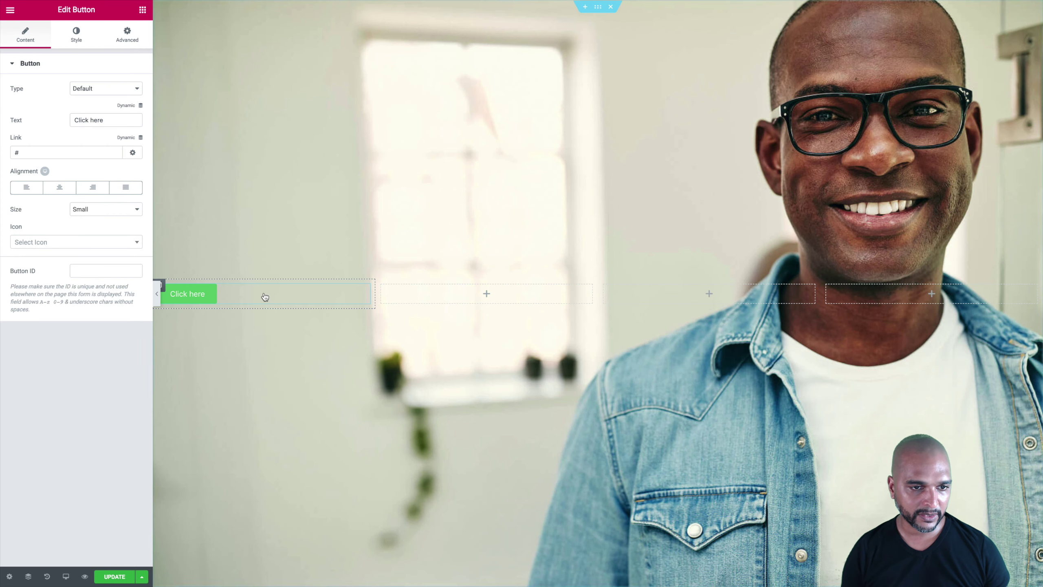
{"action": "left_click", "coordinate": [59, 189]}
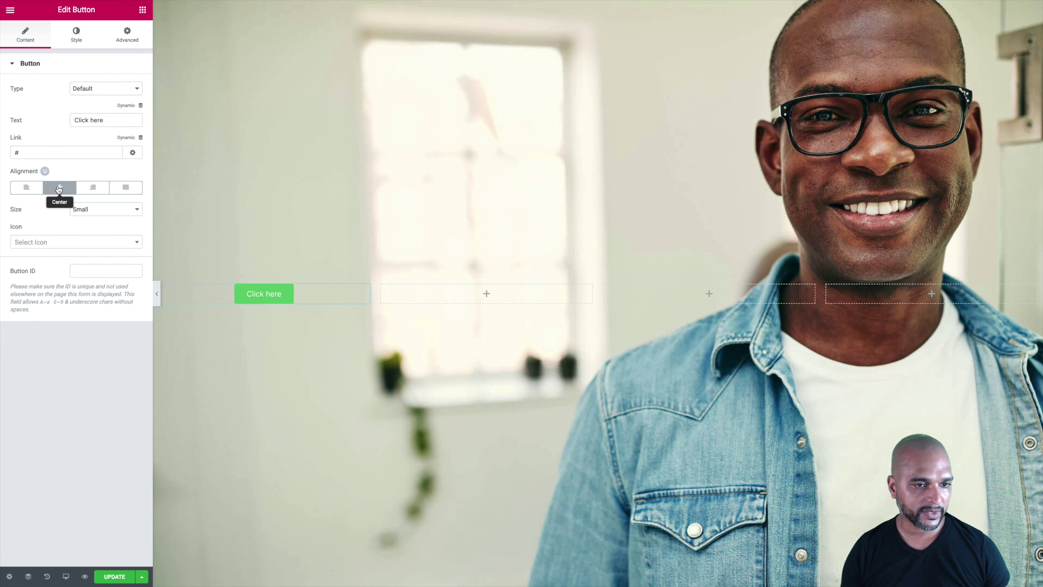
{"action": "left_click", "coordinate": [83, 213]}
{"action": "left_click", "coordinate": [82, 227]}
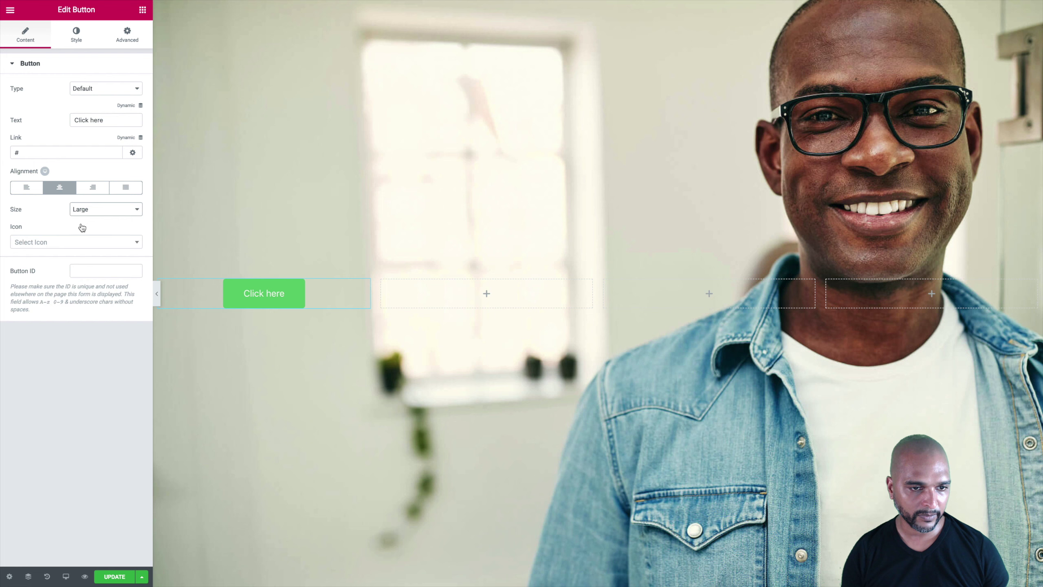
- Change the button's text to "About me"
{"action": "triple_click", "coordinate": [75, 121]}
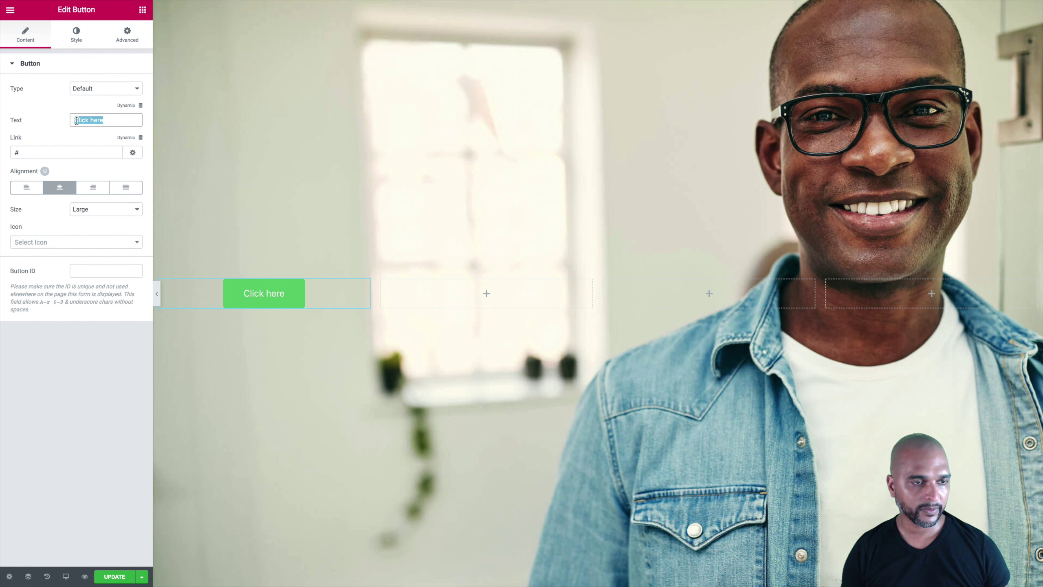
{"action": "type", "text": "About "}
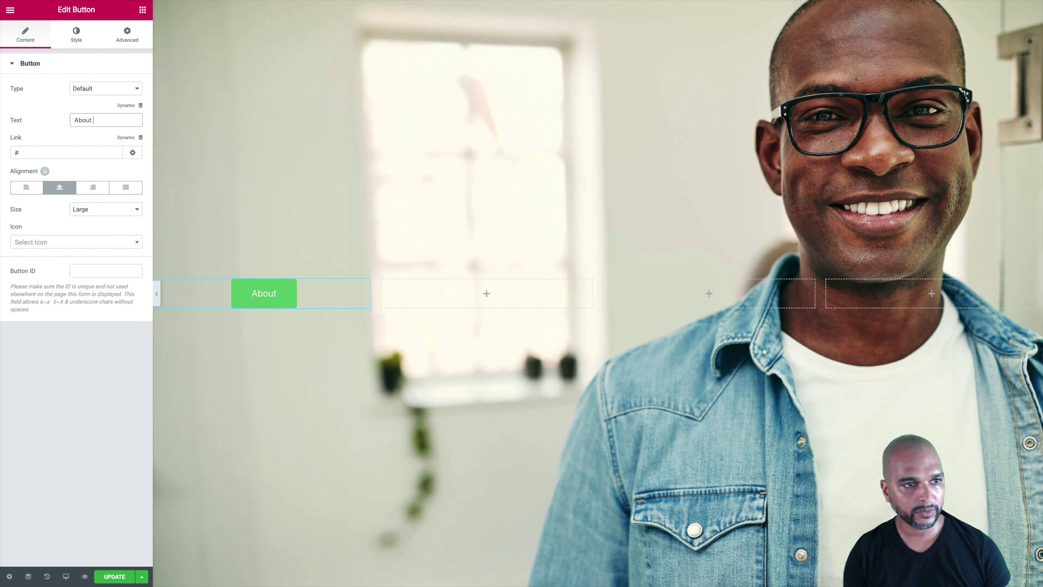
{"action": "type", "text": "me"}
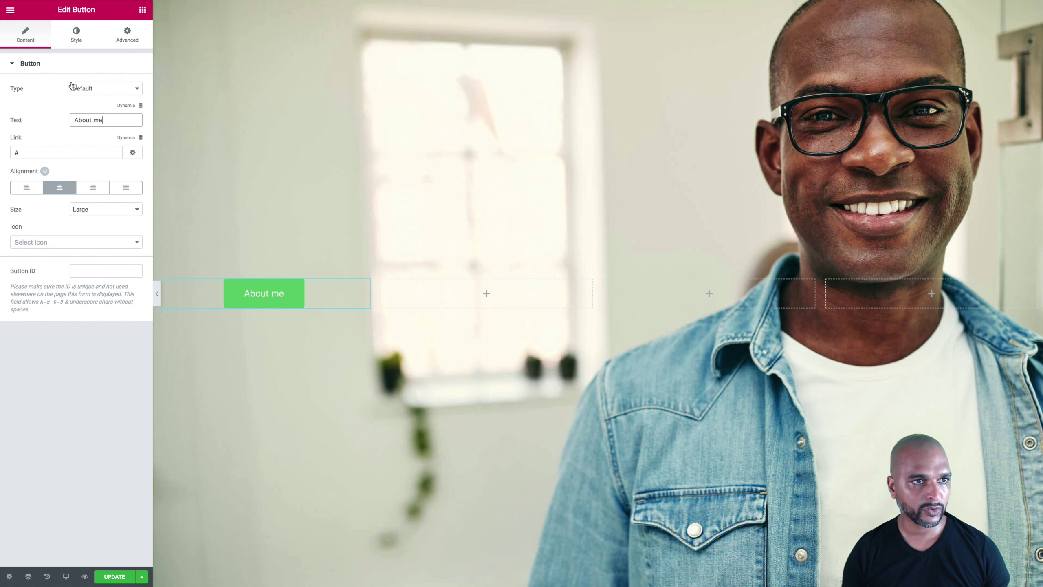
- Set the button's normal text color to white and make its background color fully transparent
{"action": "left_click", "coordinate": [74, 42]}
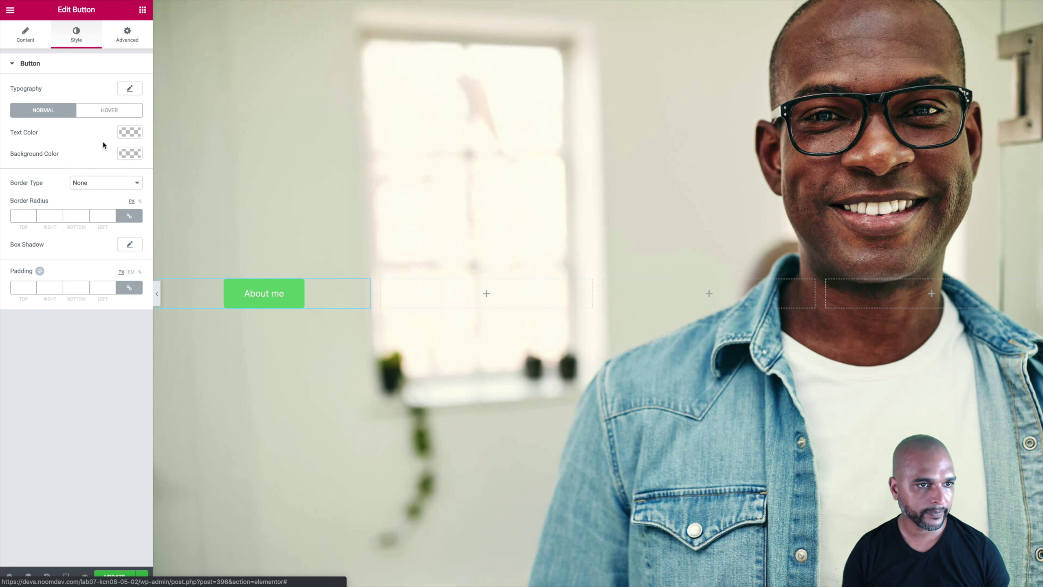
{"action": "left_click", "coordinate": [128, 133]}
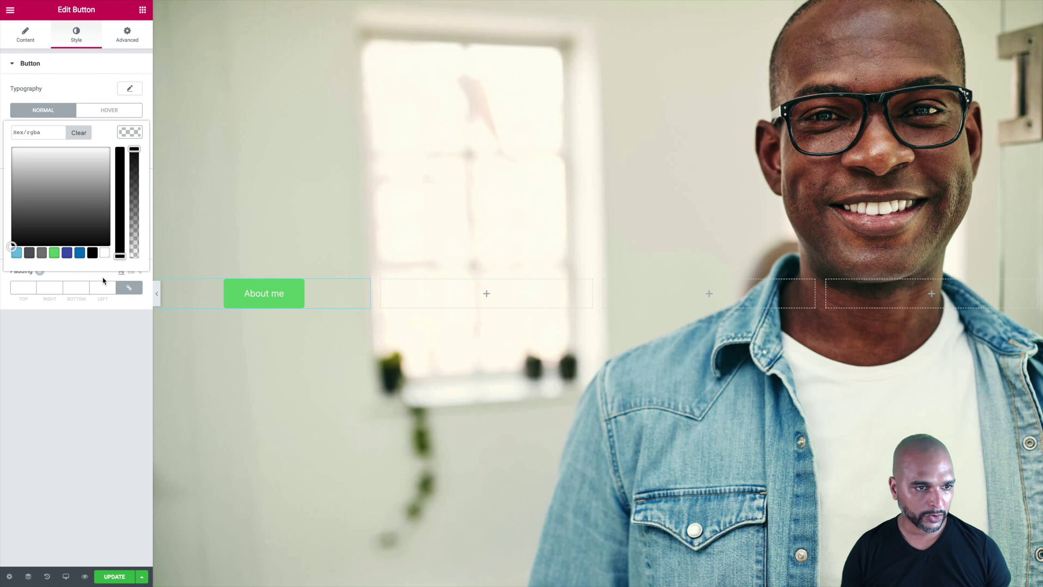
{"action": "left_click", "coordinate": [105, 254]}
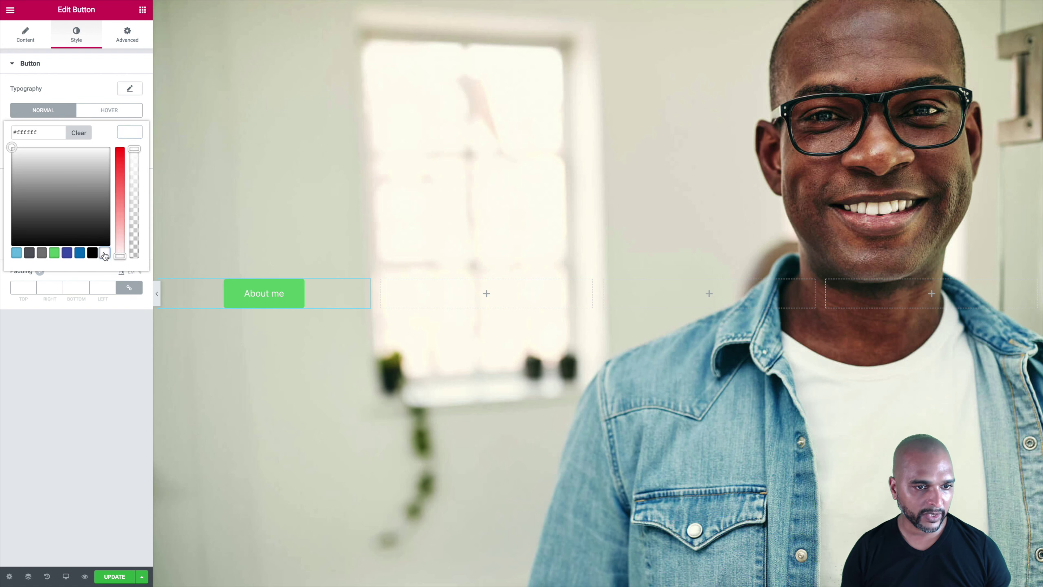
{"action": "left_click", "coordinate": [127, 132]}
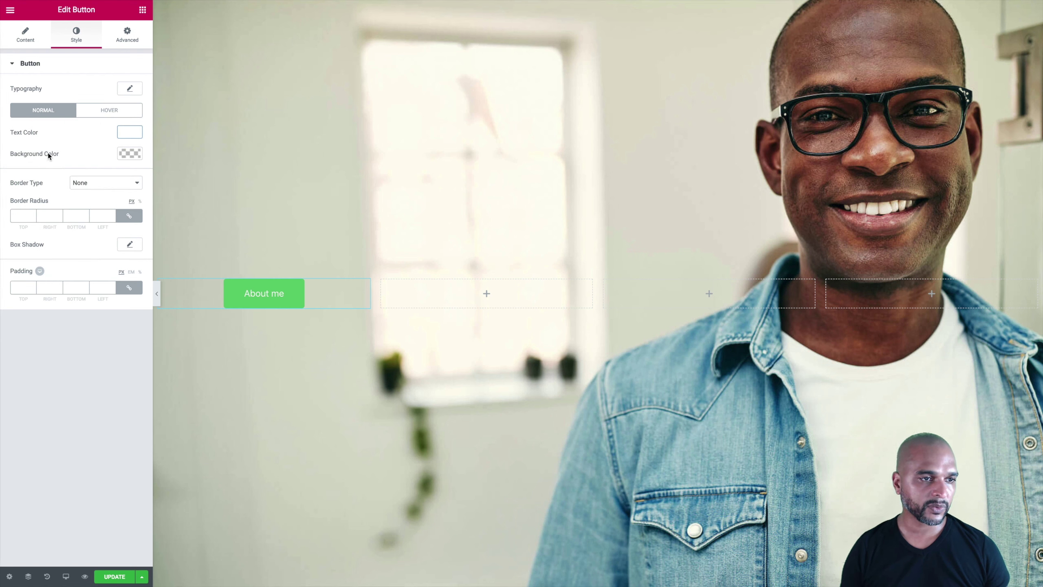
{"action": "left_click", "coordinate": [129, 154]}
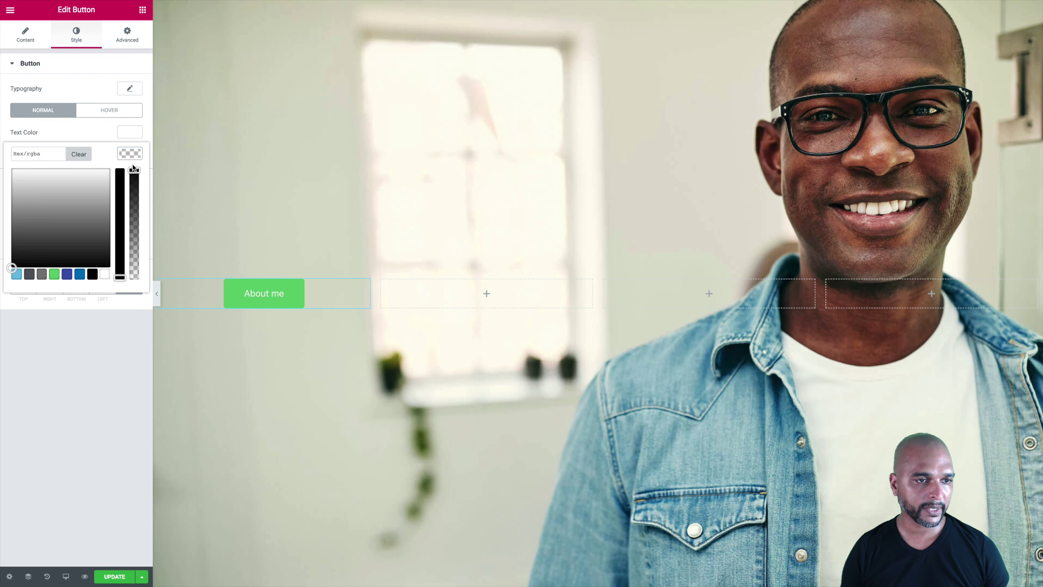
{"action": "left_click_drag", "start_coordinate": [134, 172], "coordinate": [129, 292]}
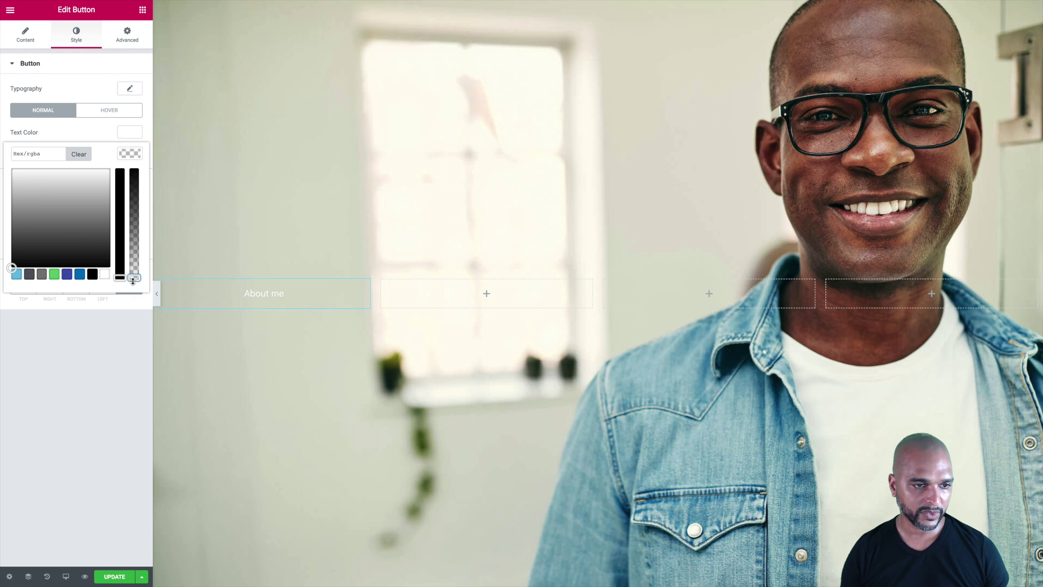
{"action": "left_click", "coordinate": [126, 153]}
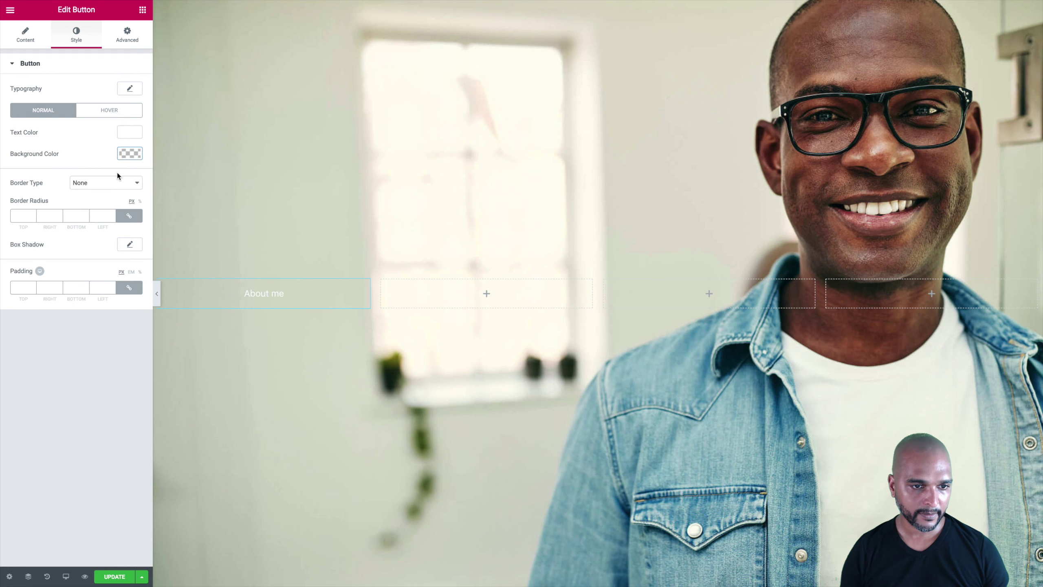
- Give the button a solid border with unlinked widths, 3 at the bottom and 0 on the other sides, and a border radius of 0
{"action": "left_click", "coordinate": [80, 183]}
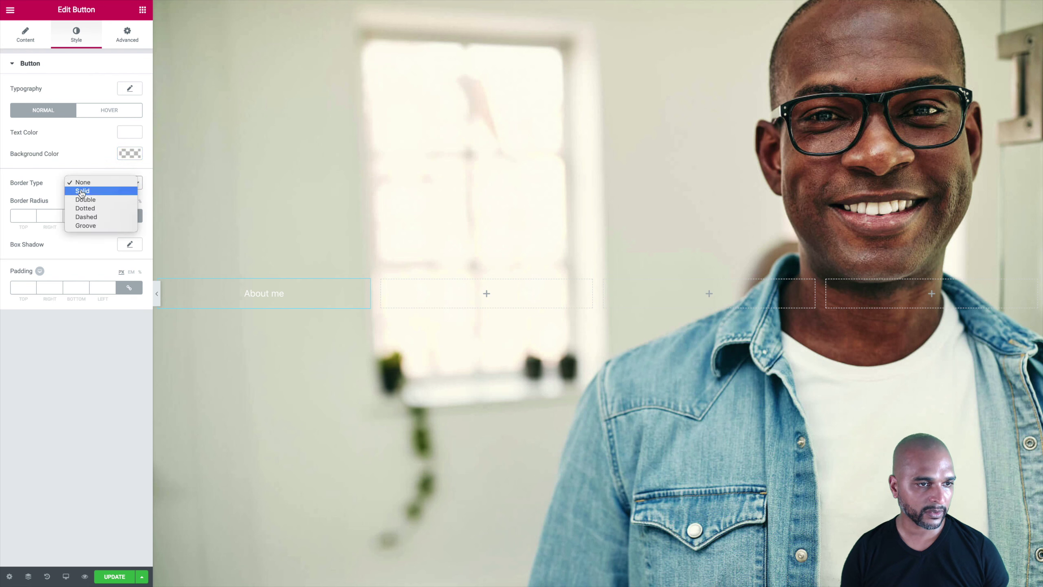
{"action": "left_click", "coordinate": [83, 191]}
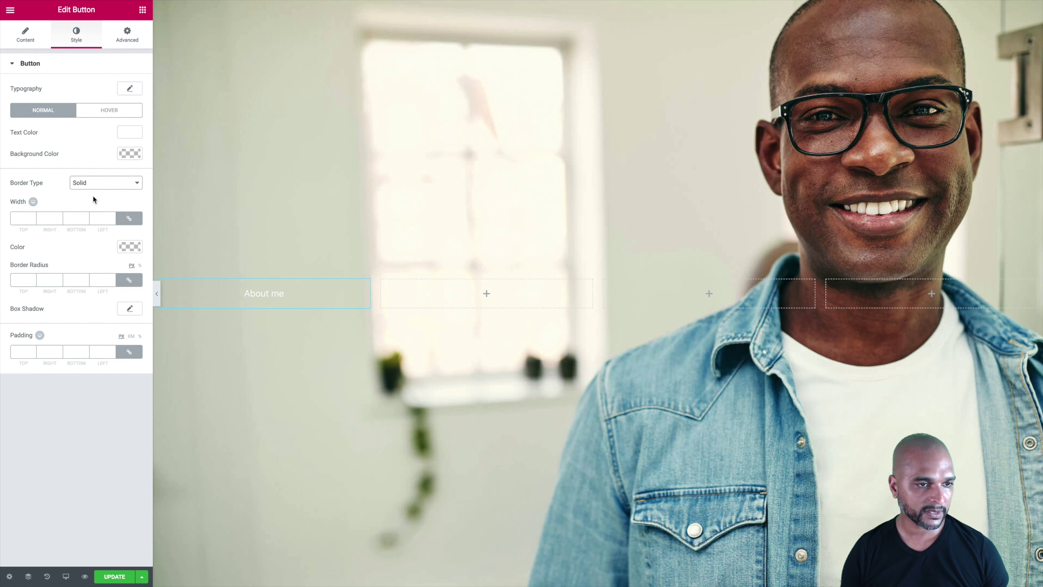
{"action": "left_click", "coordinate": [129, 219]}
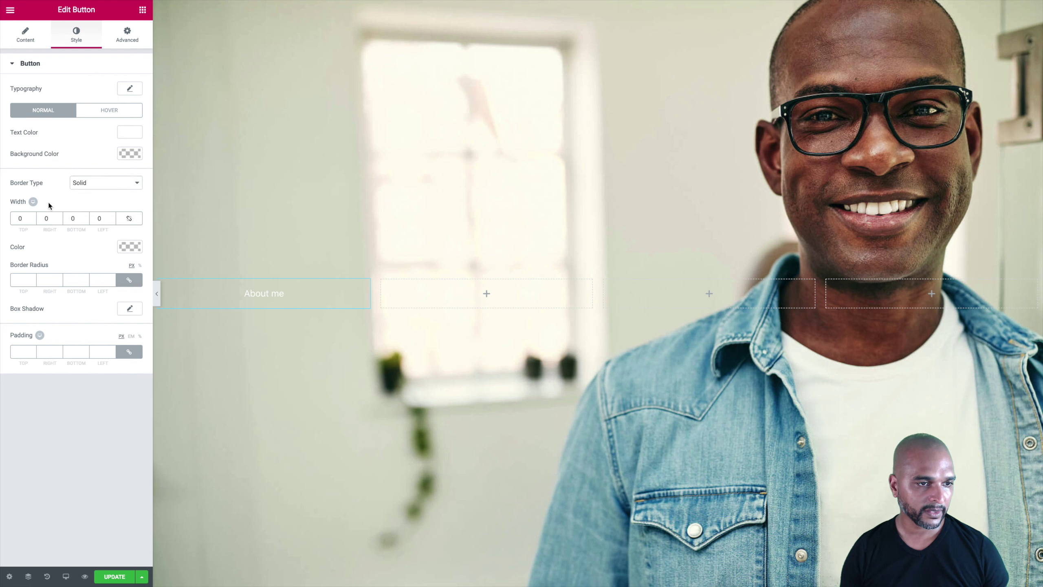
{"action": "left_click", "coordinate": [72, 218]}
{"action": "type", "text": "2"}
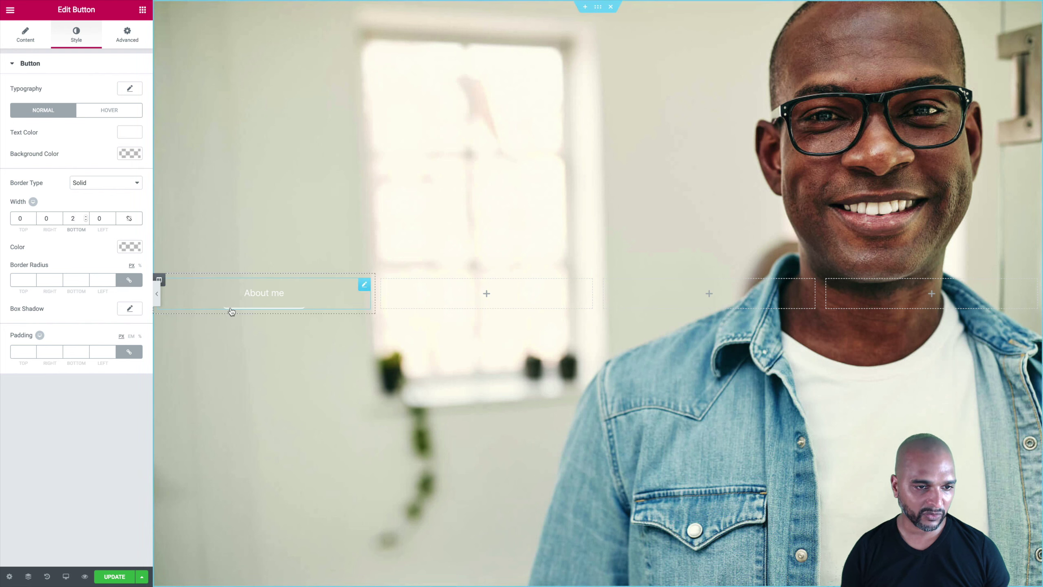
{"action": "left_click", "coordinate": [19, 281]}
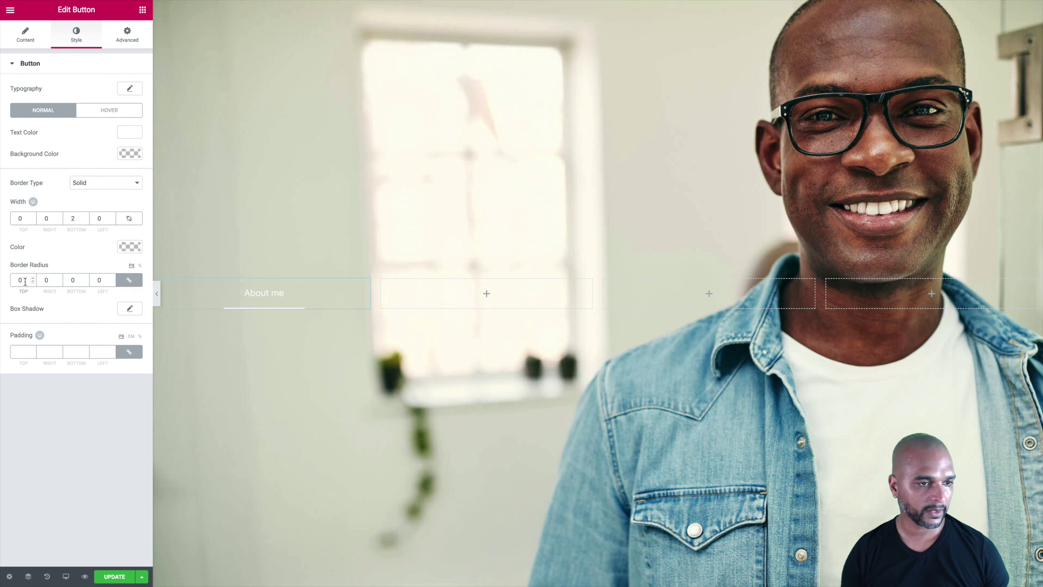
{"action": "left_click", "coordinate": [86, 216]}
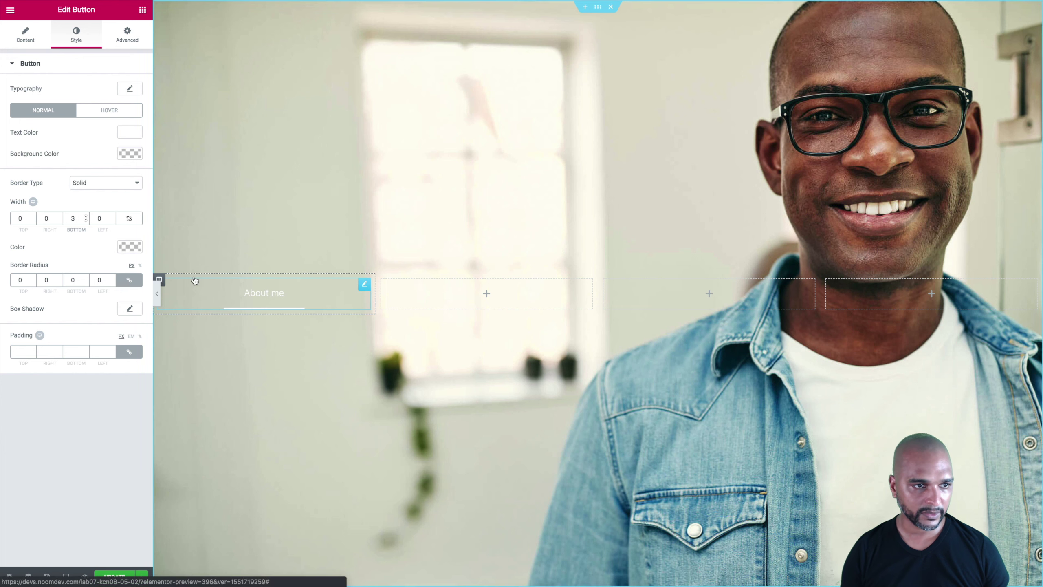
- Set the button's hover animation to Sink
{"action": "left_click", "coordinate": [95, 112]}
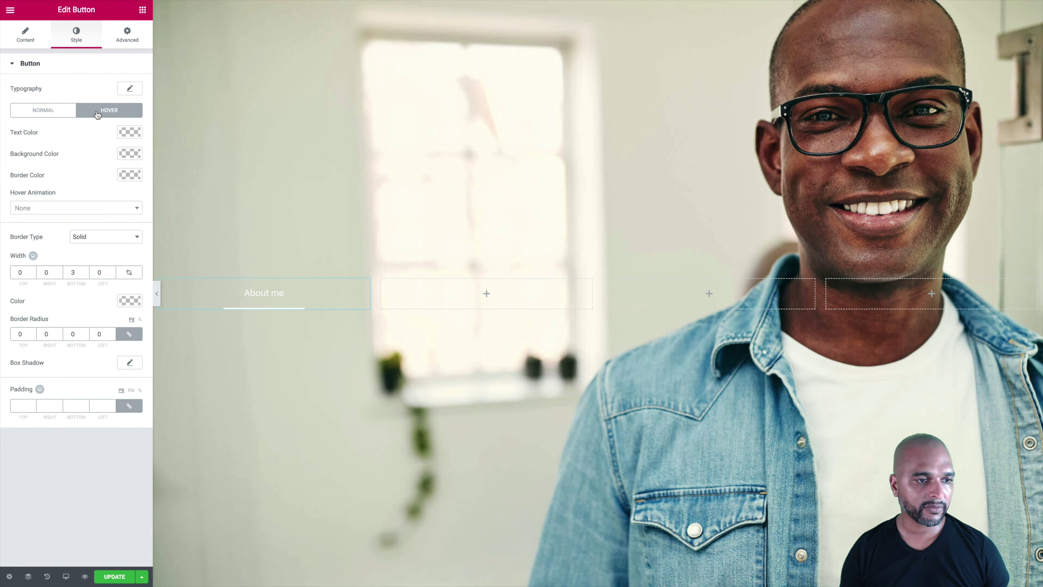
{"action": "left_click", "coordinate": [33, 208]}
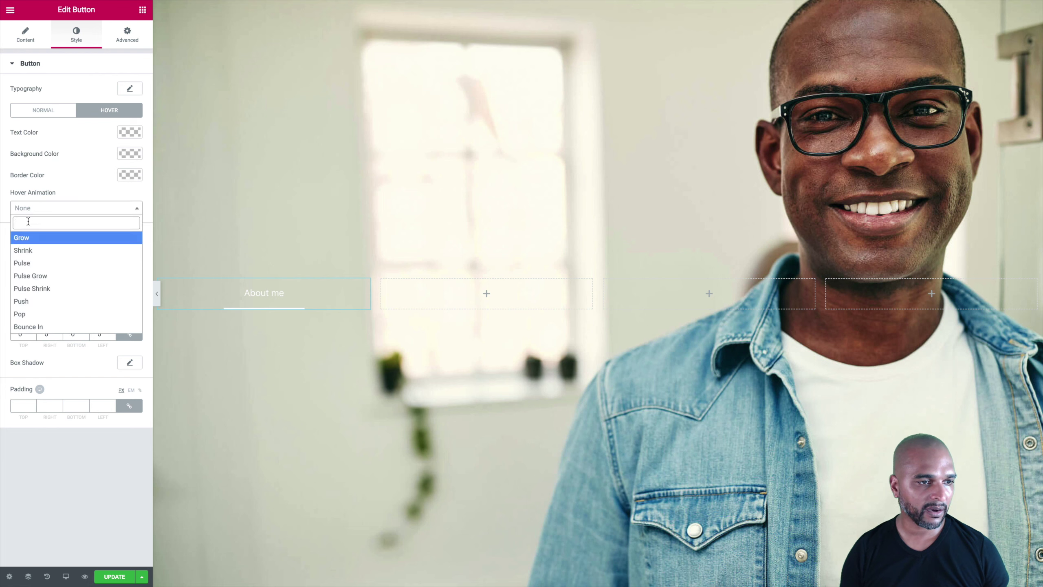
{"action": "scroll", "coordinate": [33, 256], "scroll_direction": "down", "scroll_amount": 5}
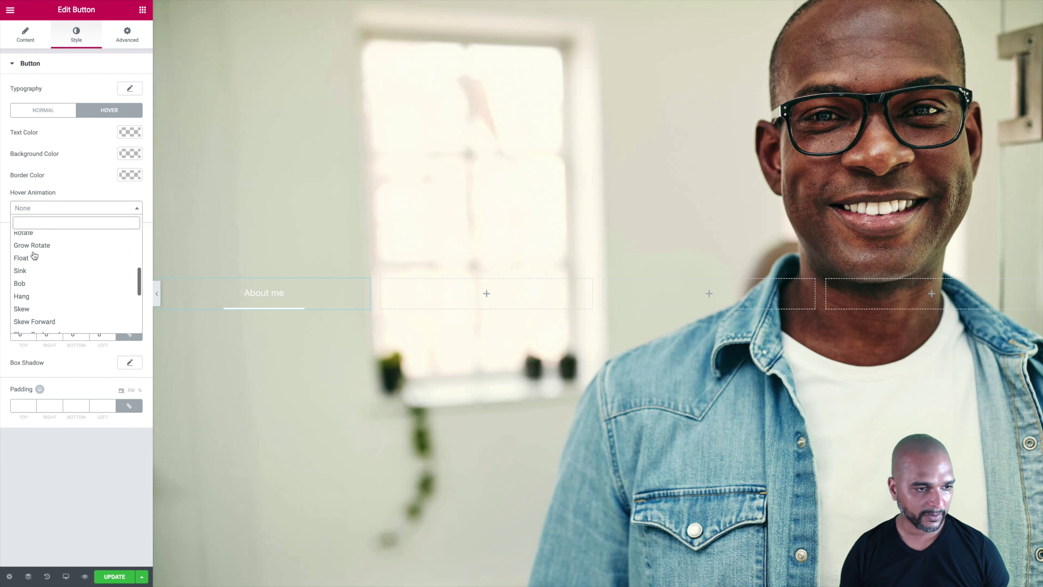
{"action": "left_click", "coordinate": [17, 270]}
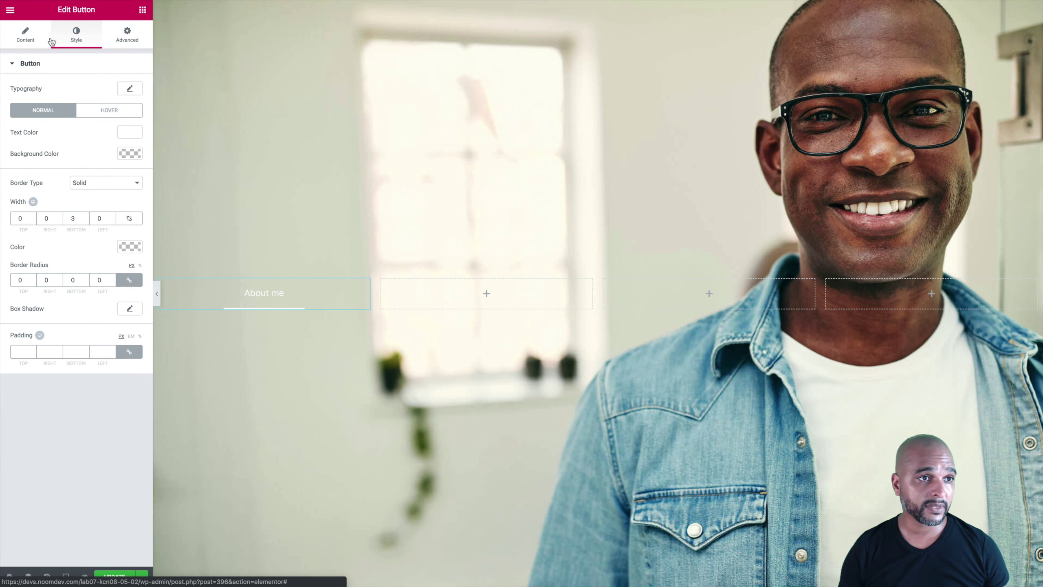
- Set the section's column position to Stretch and its content position to Middle
{"action": "left_click", "coordinate": [32, 39]}
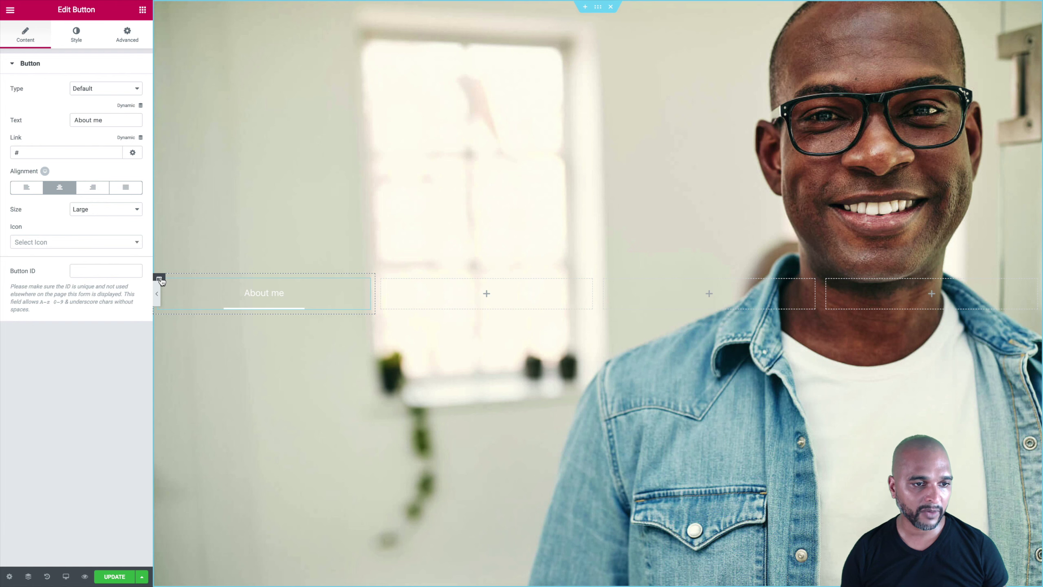
{"action": "left_click", "coordinate": [160, 280]}
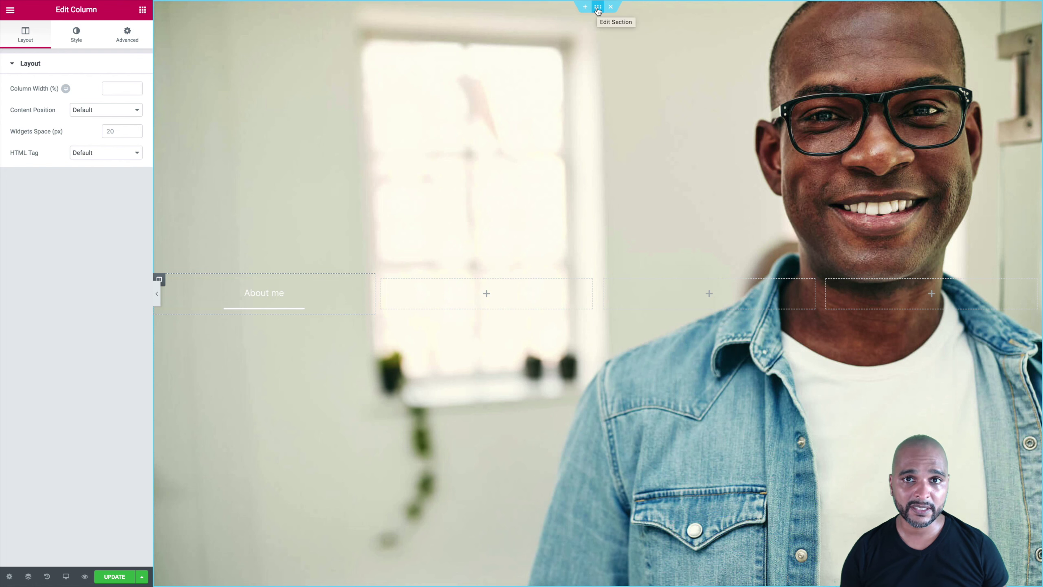
{"action": "left_click", "coordinate": [598, 7]}
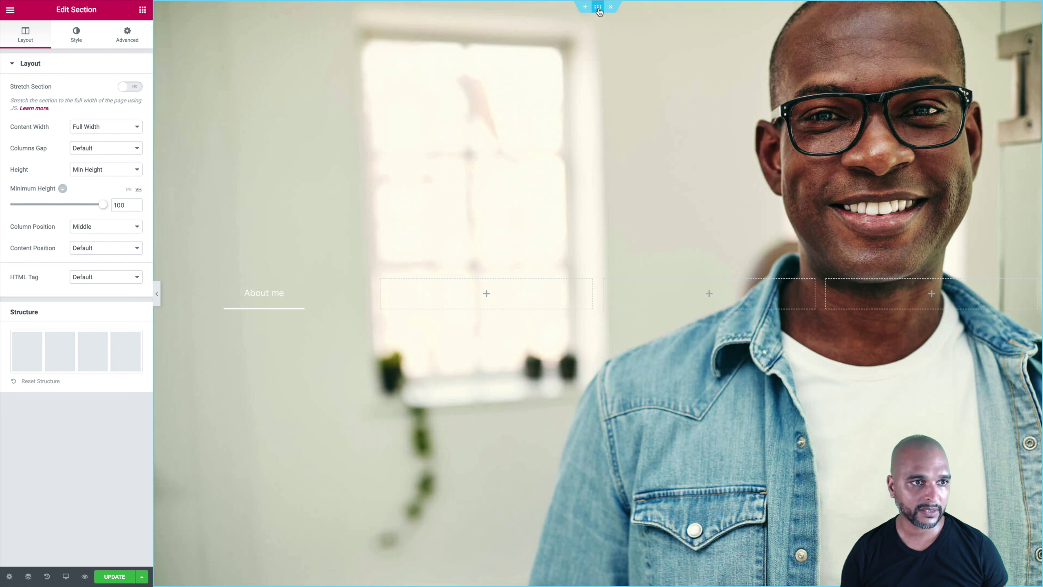
{"action": "left_click", "coordinate": [87, 228]}
{"action": "key", "text": "Escape"}
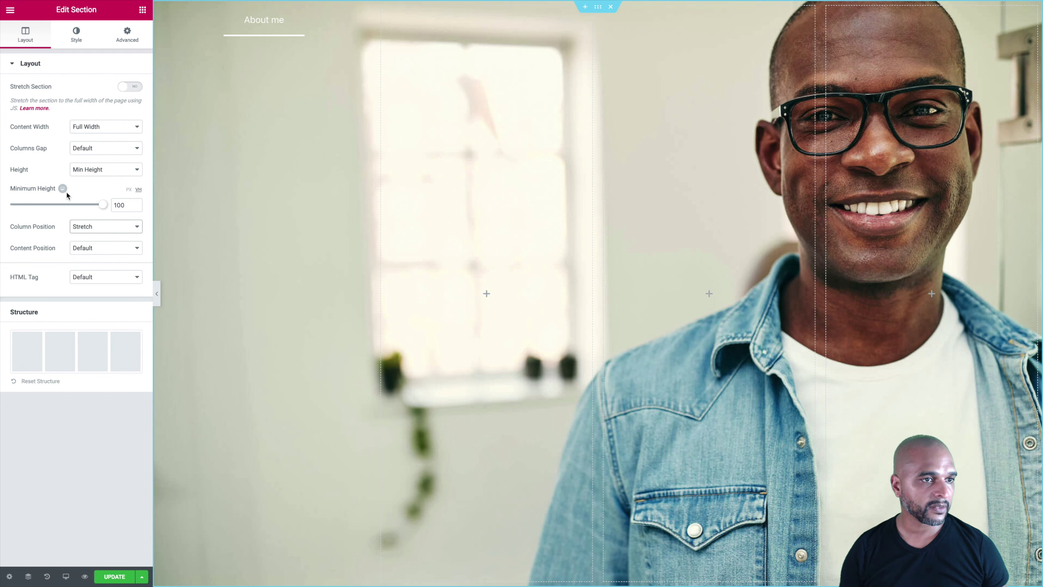
{"action": "left_click", "coordinate": [73, 249]}
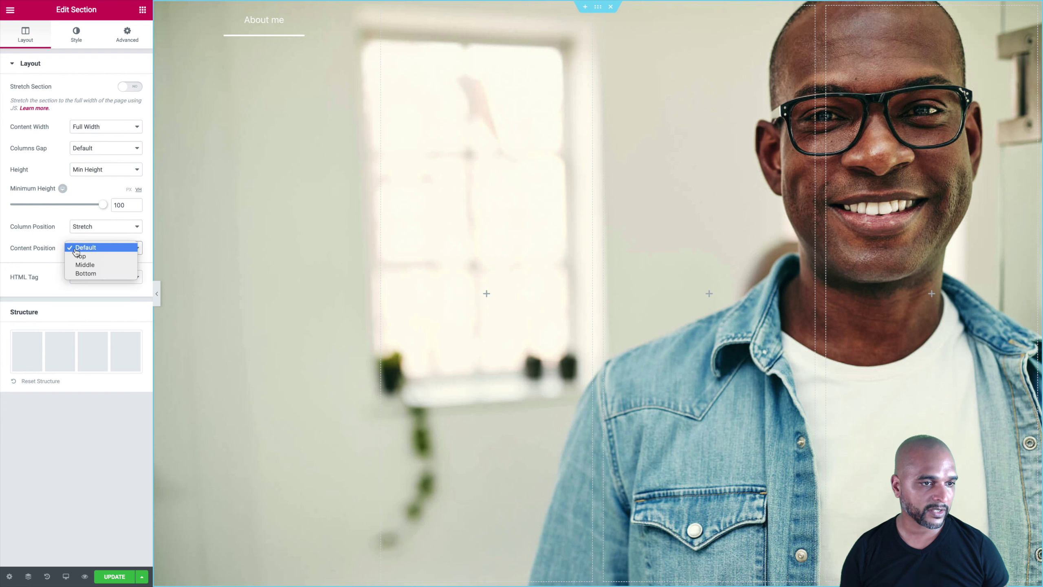
{"action": "left_click", "coordinate": [84, 266]}
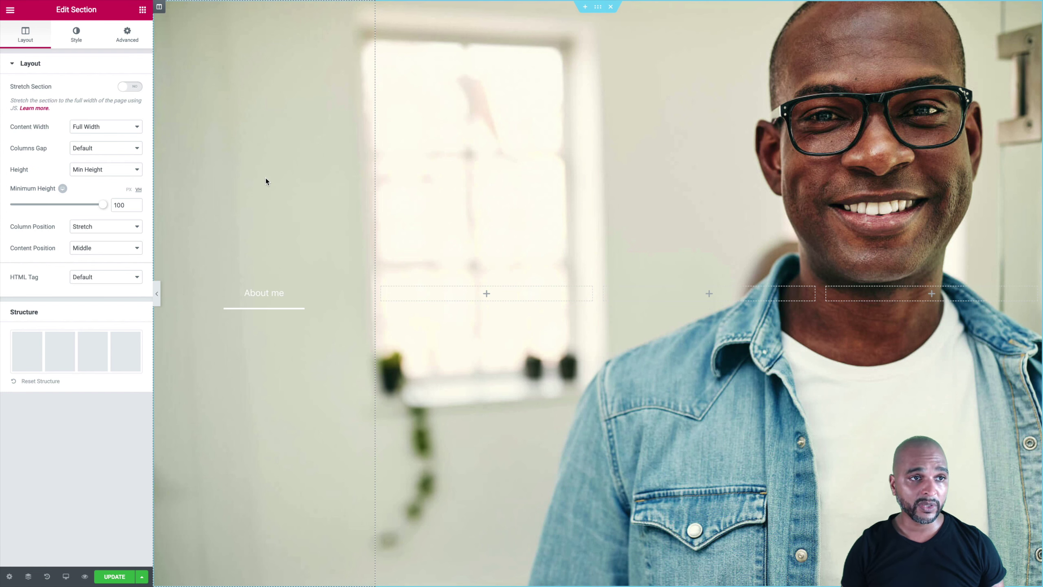
- Copy the "About me" button from the first column and paste it into the second column
{"action": "left_click", "coordinate": [76, 33]}
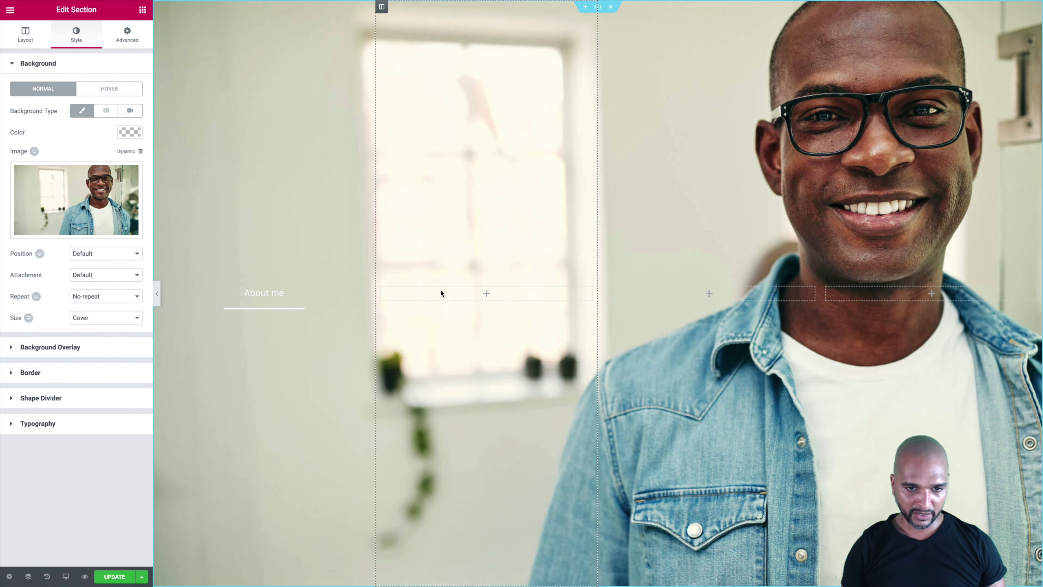
{"action": "right_click", "coordinate": [272, 293]}
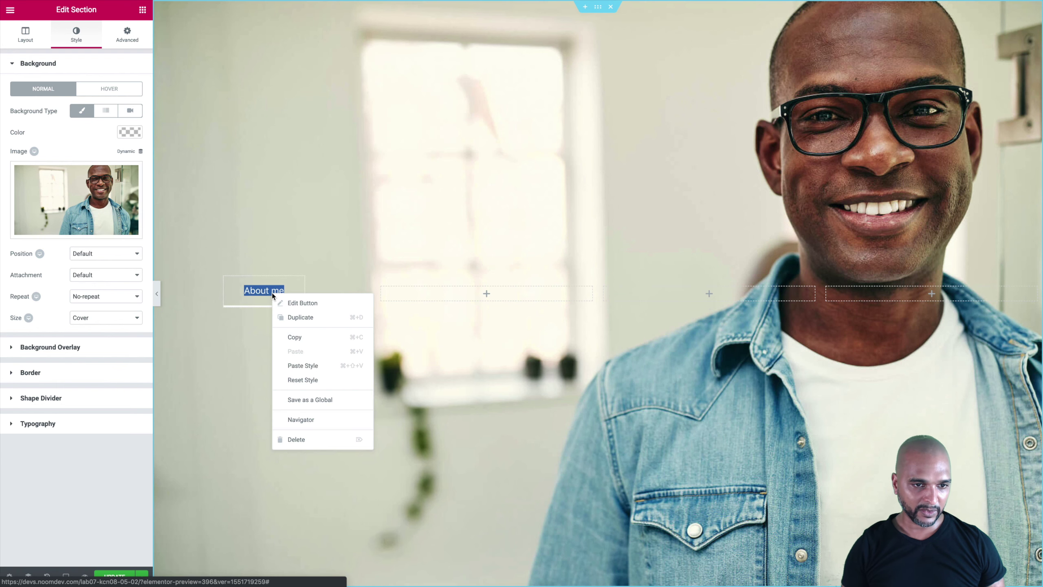
{"action": "left_click", "coordinate": [300, 341]}
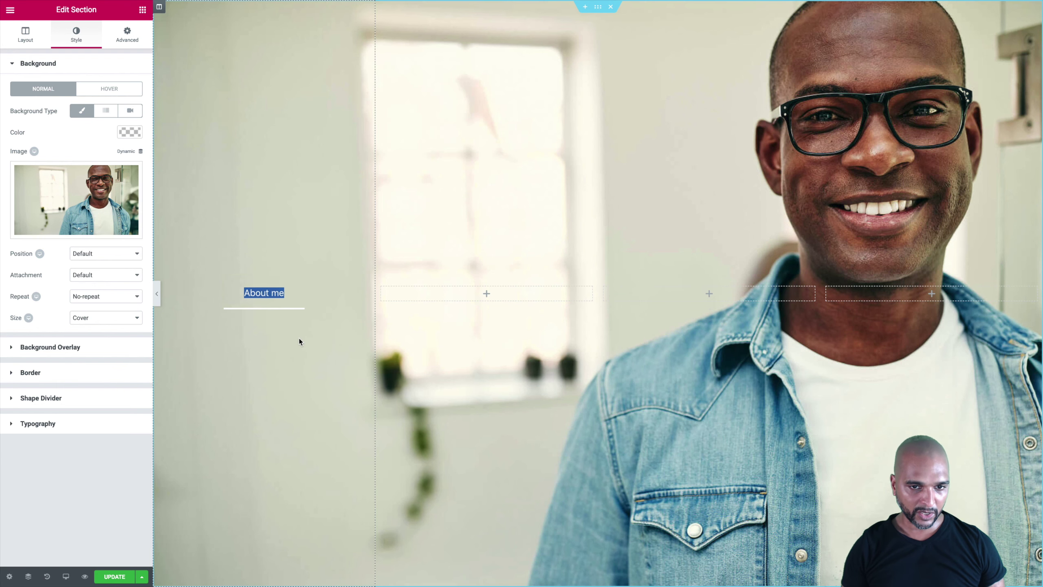
{"action": "right_click", "coordinate": [433, 292]}
{"action": "left_click", "coordinate": [456, 301]}
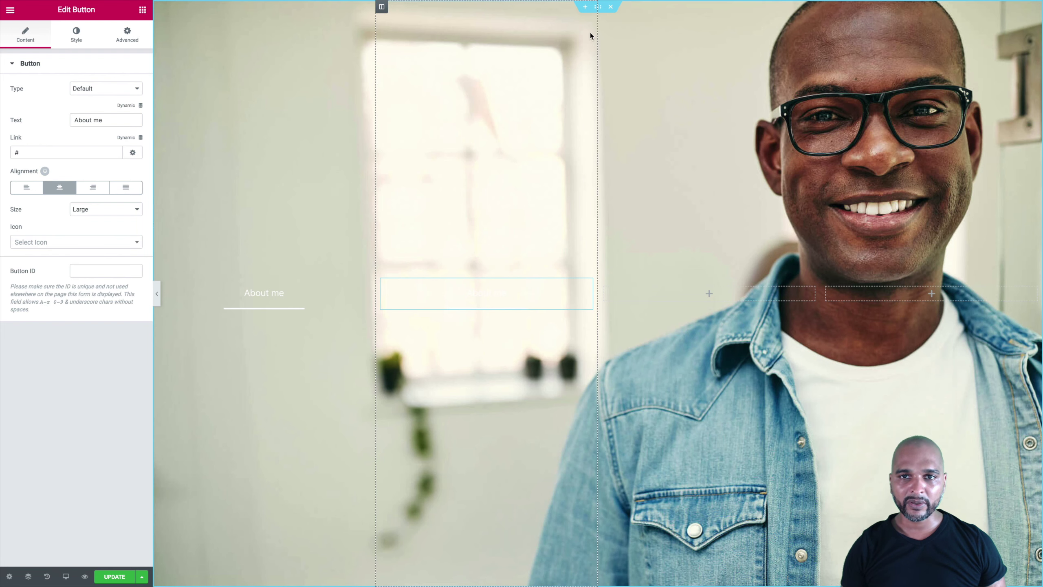
- Give the section a classic black background overlay in its normal state with an opacity of 0.2
{"action": "left_click", "coordinate": [598, 8]}
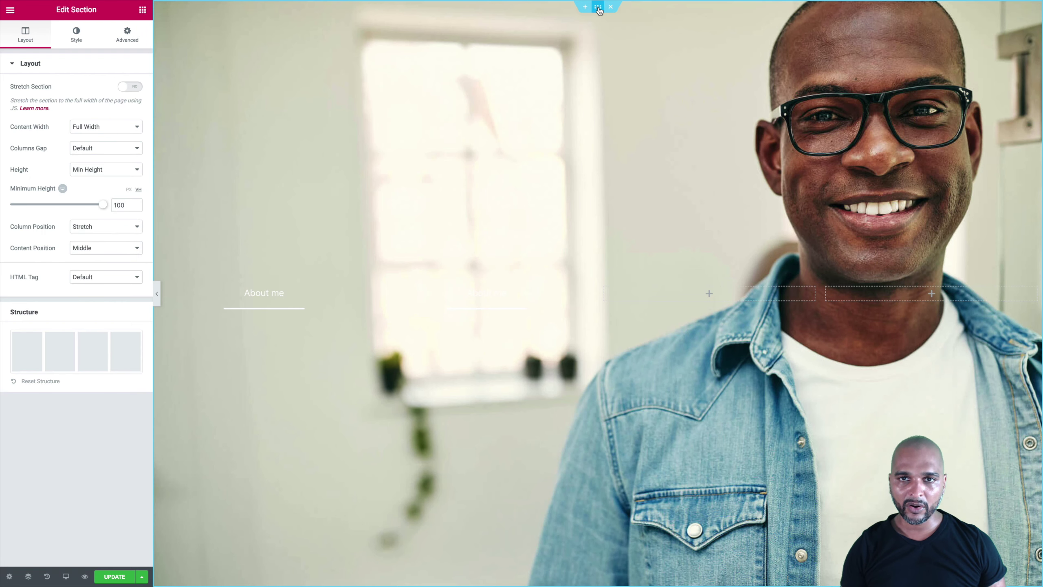
{"action": "left_click", "coordinate": [77, 42]}
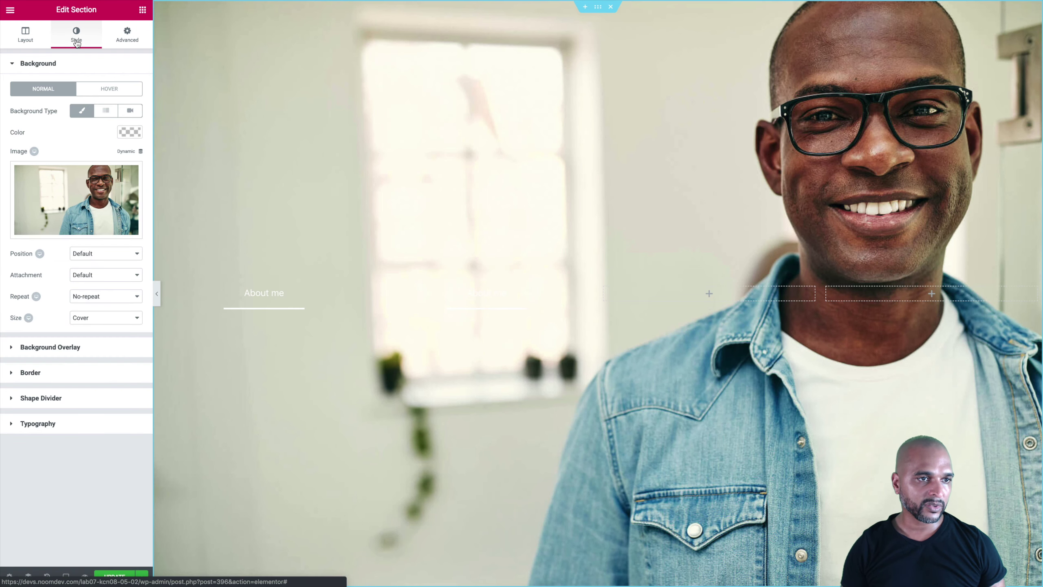
{"action": "left_click", "coordinate": [67, 351]}
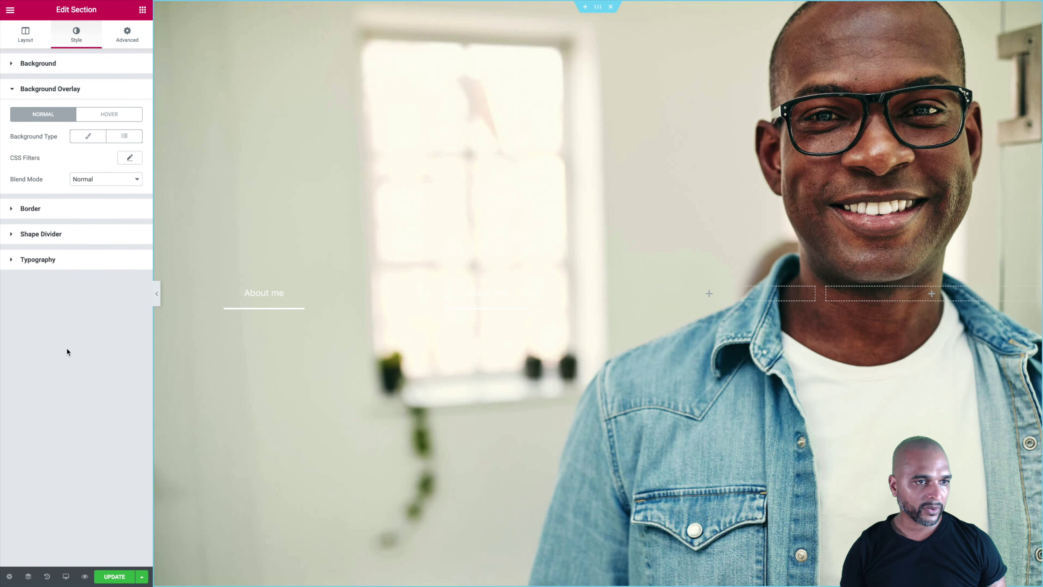
{"action": "left_click", "coordinate": [83, 140]}
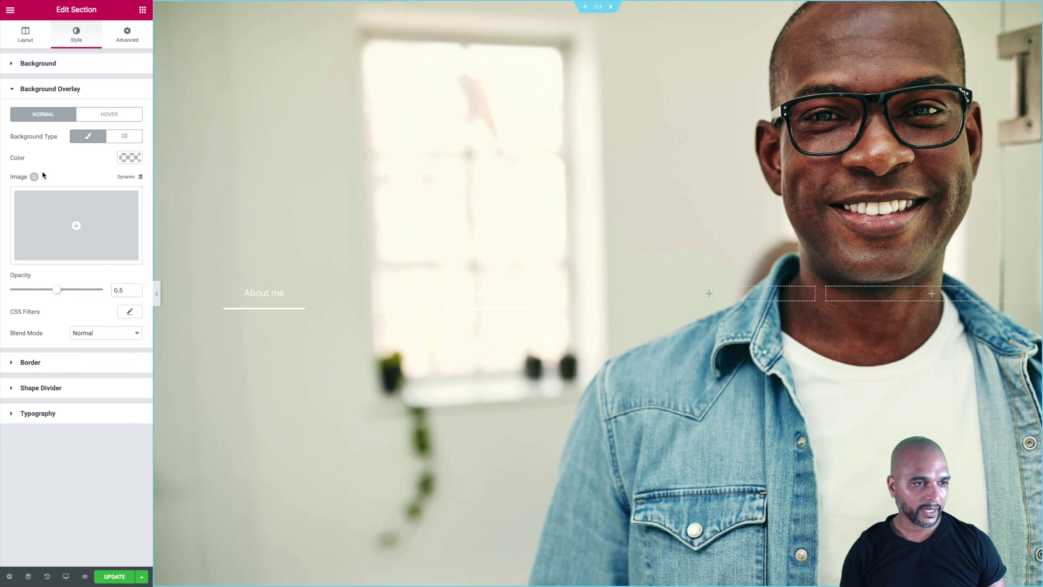
{"action": "left_click", "coordinate": [127, 159]}
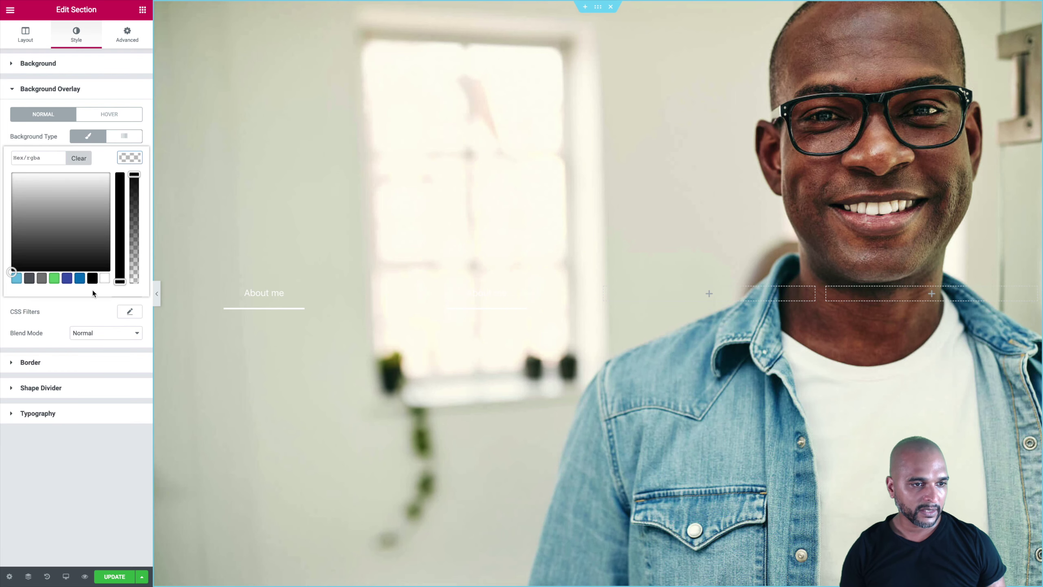
{"action": "left_click", "coordinate": [92, 278]}
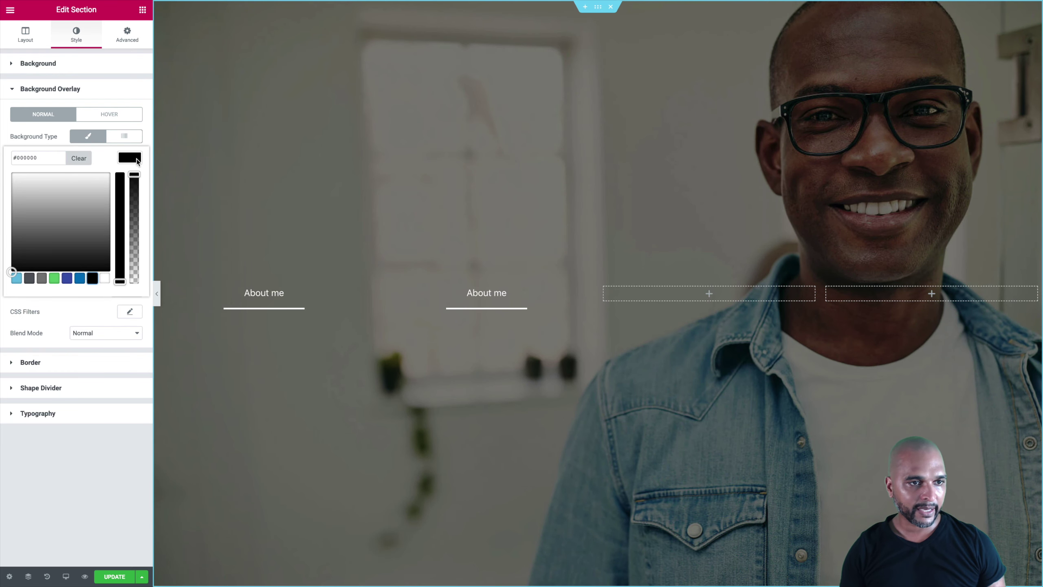
{"action": "left_click", "coordinate": [137, 159]}
{"action": "left_click_drag", "start_coordinate": [57, 290], "coordinate": [35, 294]}
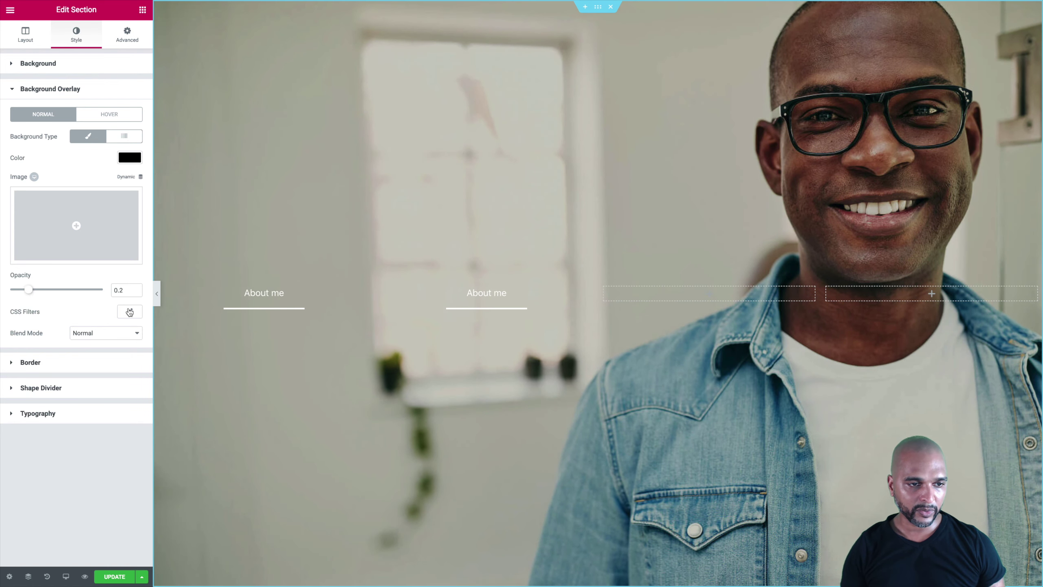
- Give the first column a classic background overlay in blue #0274be for its hover state
{"action": "left_click", "coordinate": [224, 107]}
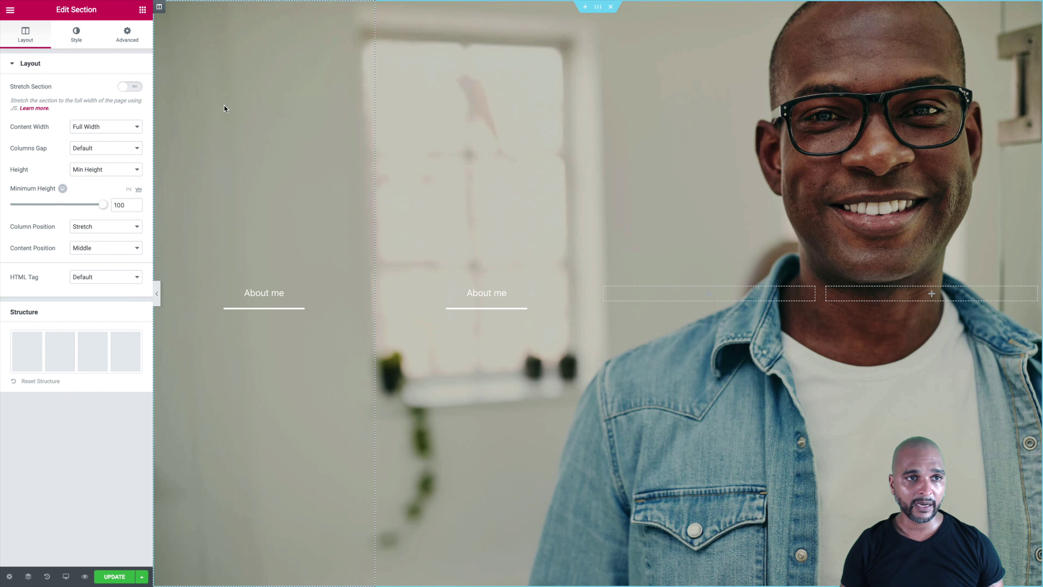
{"action": "left_click", "coordinate": [159, 7]}
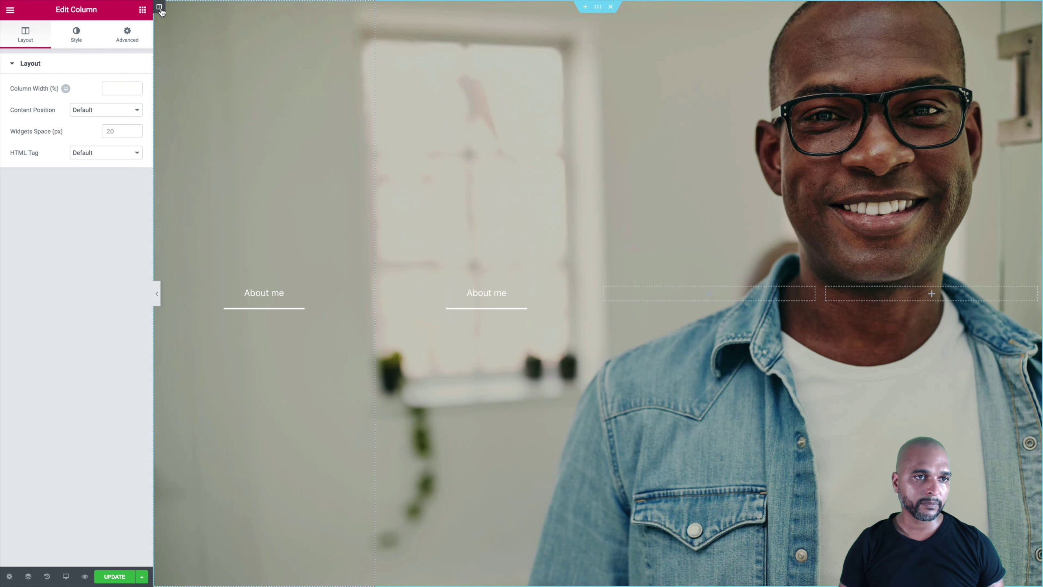
{"action": "left_click", "coordinate": [73, 43]}
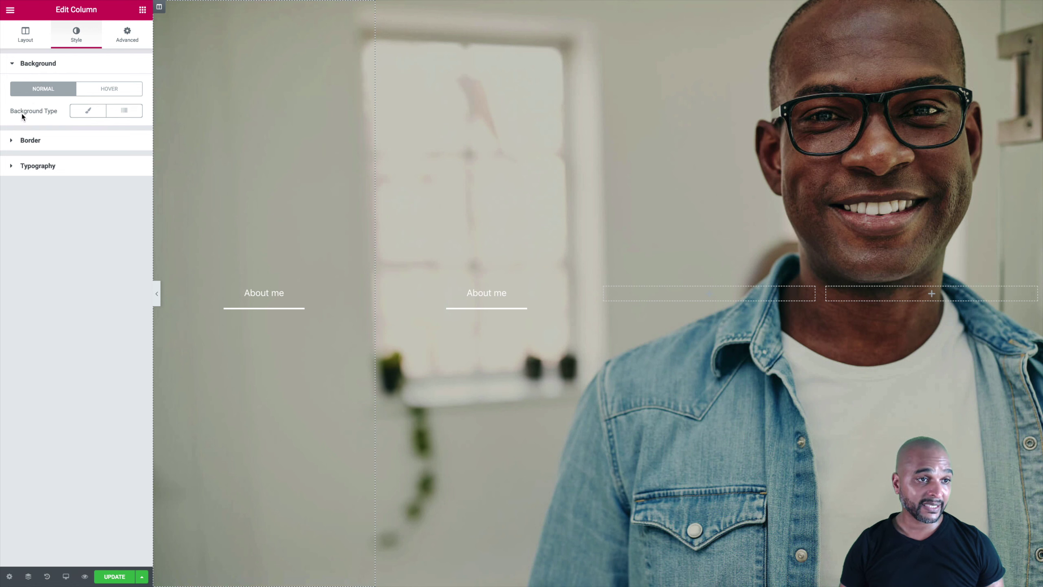
{"action": "left_click", "coordinate": [87, 115]}
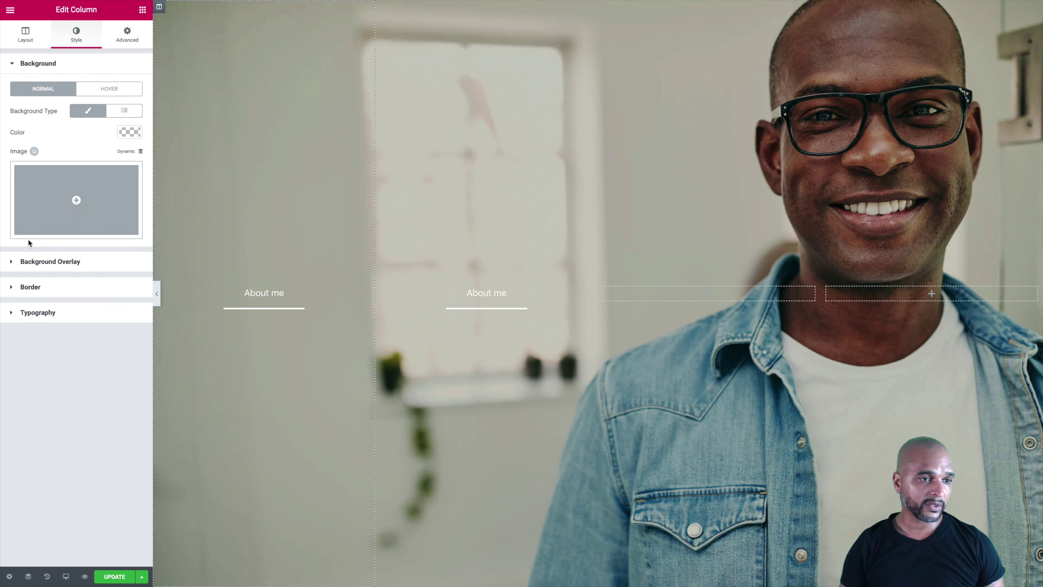
{"action": "left_click", "coordinate": [54, 264]}
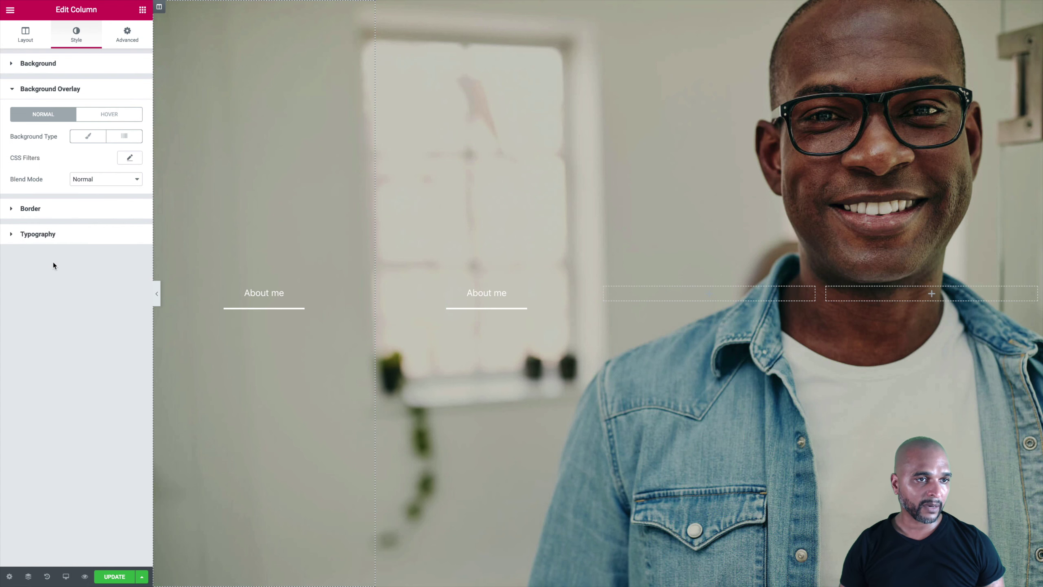
{"action": "left_click", "coordinate": [102, 118]}
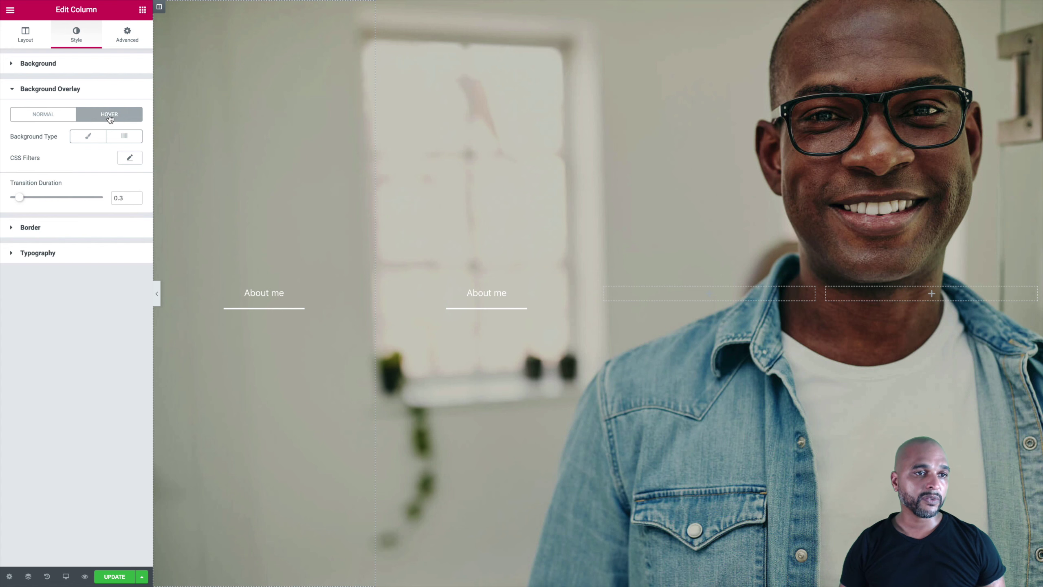
{"action": "left_click", "coordinate": [86, 140]}
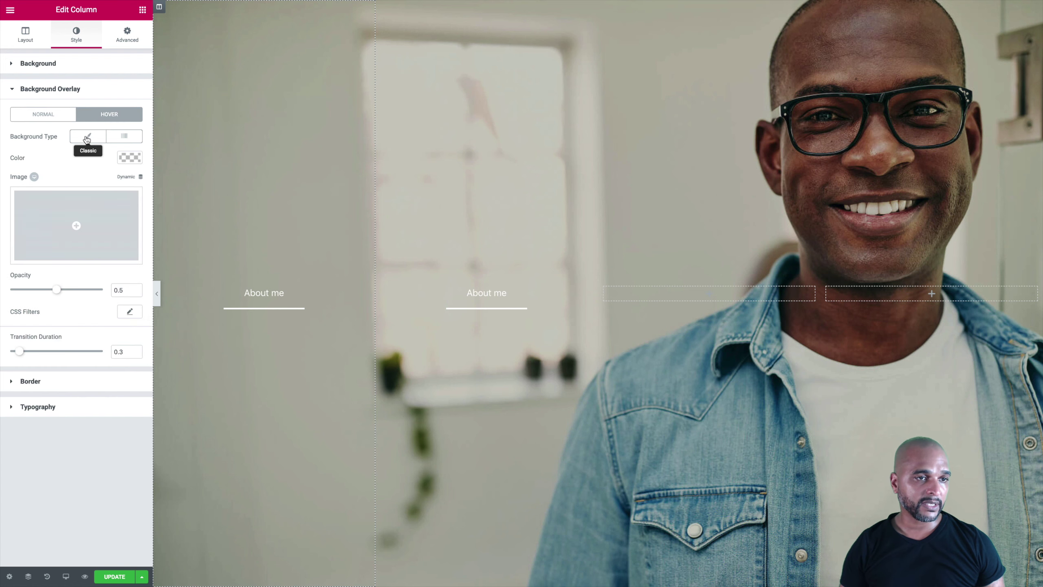
{"action": "left_click", "coordinate": [128, 157]}
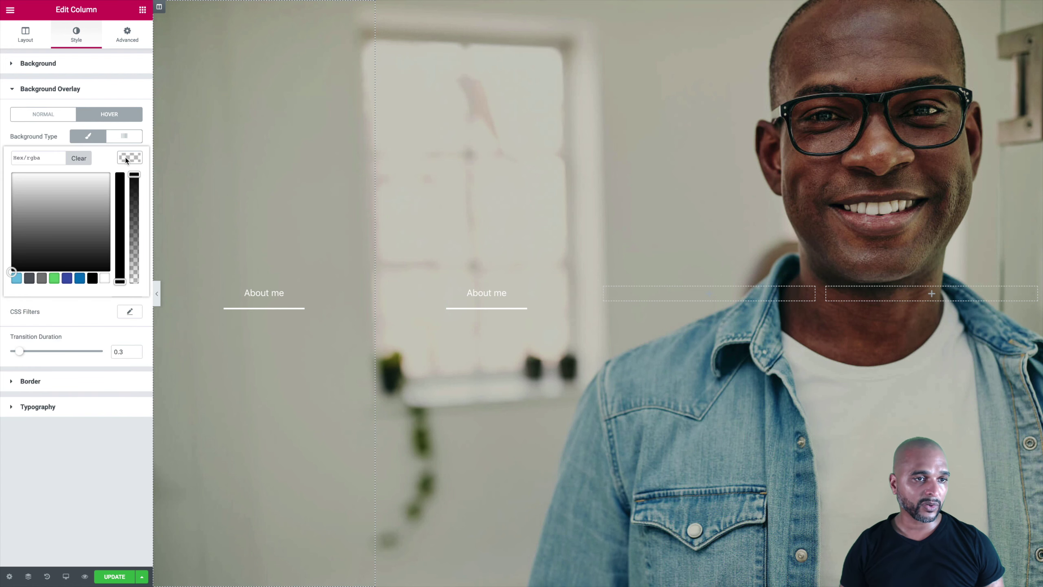
{"action": "left_click", "coordinate": [79, 279]}
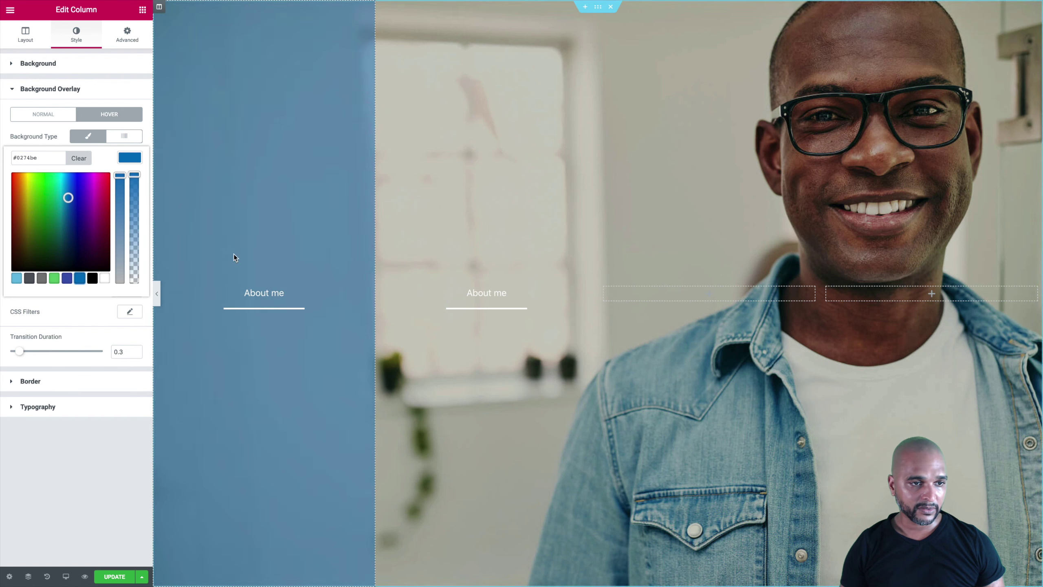
{"action": "left_click", "coordinate": [135, 161]}
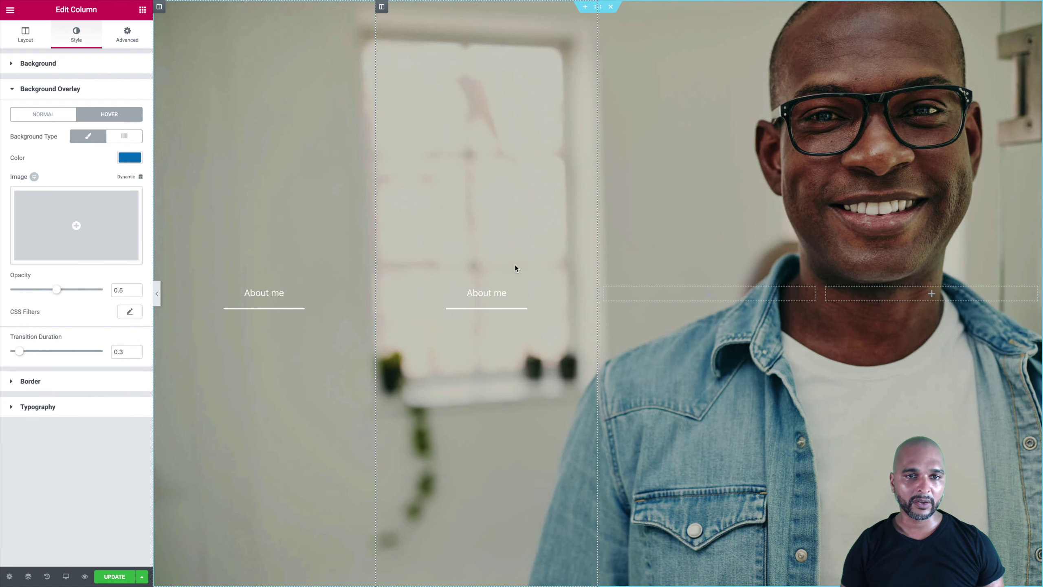
- Copy the second column's "About me" button and paste it into the third and fourth columns
{"action": "key", "text": "ctrl+shift+h"}
{"action": "right_click", "coordinate": [486, 294]}
{"action": "left_click", "coordinate": [506, 335]}
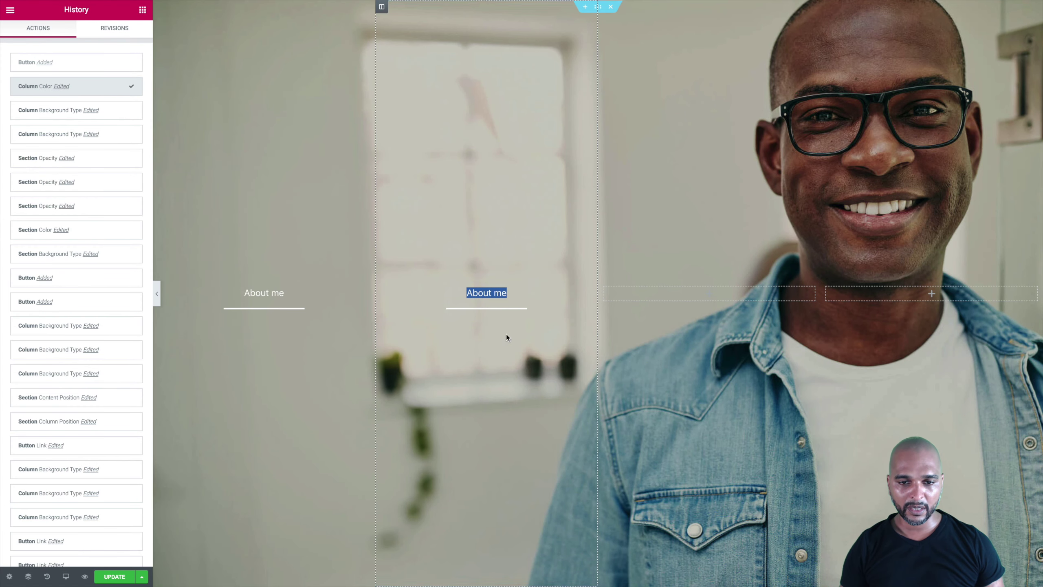
{"action": "right_click", "coordinate": [651, 289]}
{"action": "left_click", "coordinate": [666, 299]}
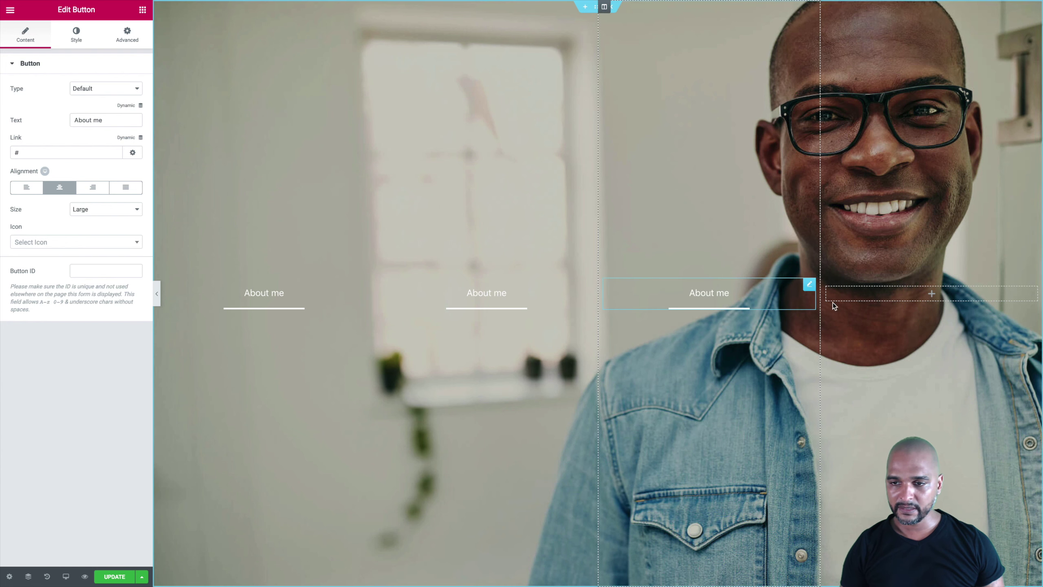
{"action": "right_click", "coordinate": [870, 293]}
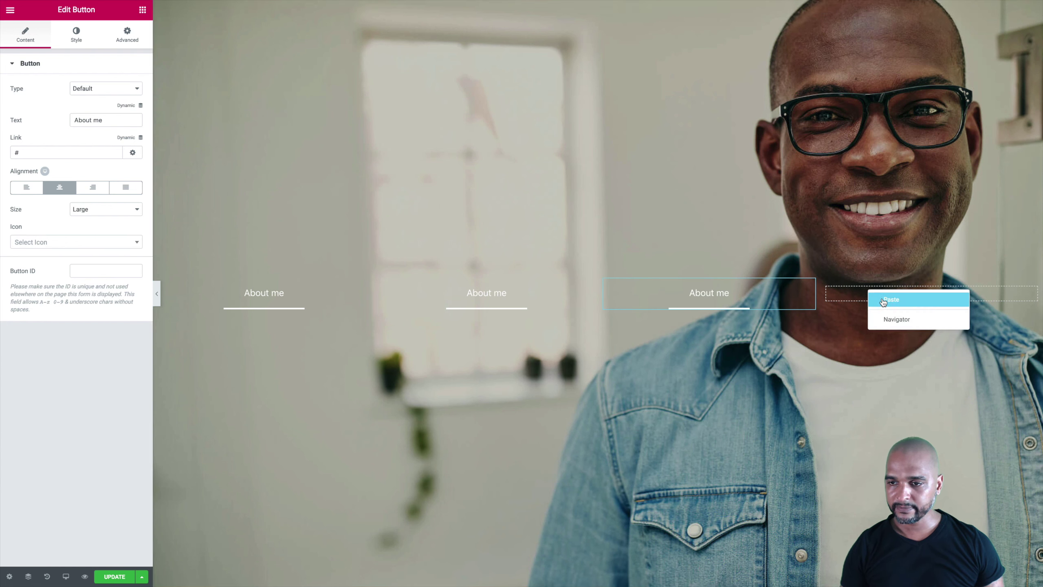
{"action": "left_click", "coordinate": [883, 301]}
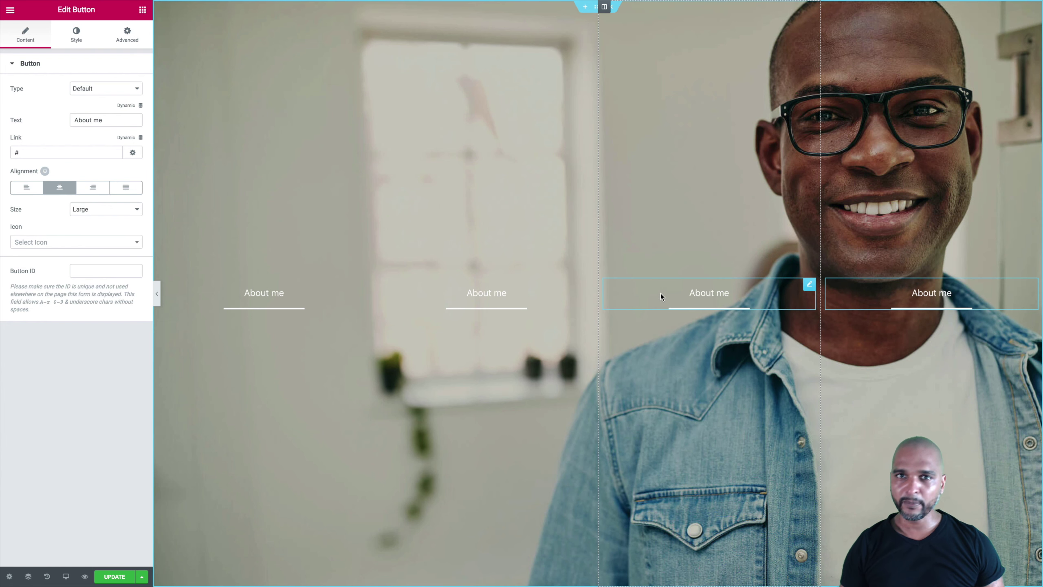
{"action": "left_click", "coordinate": [518, 305]}
{"action": "right_click", "coordinate": [487, 290]}
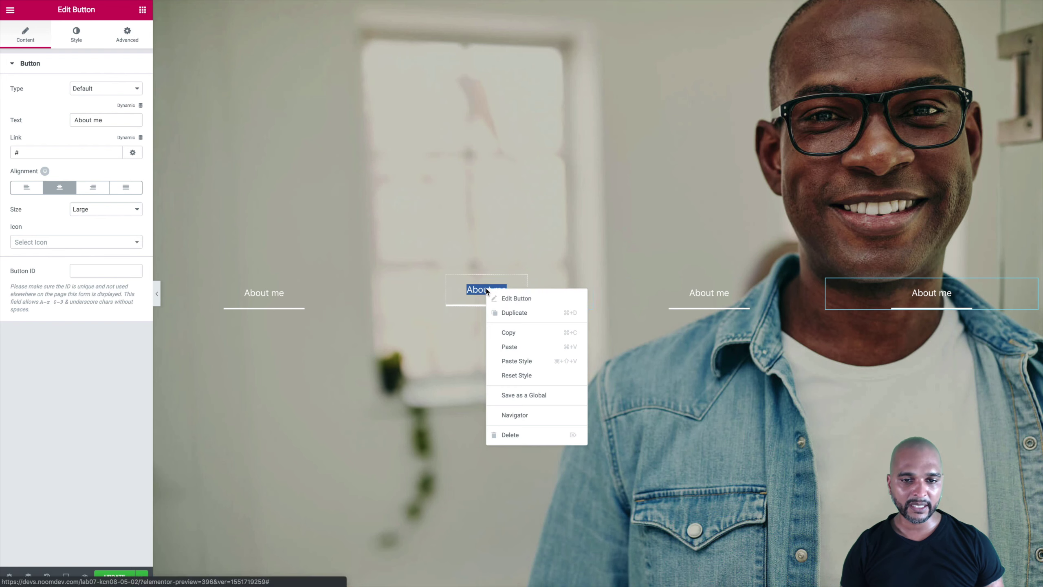
{"action": "right_click", "coordinate": [715, 287]}
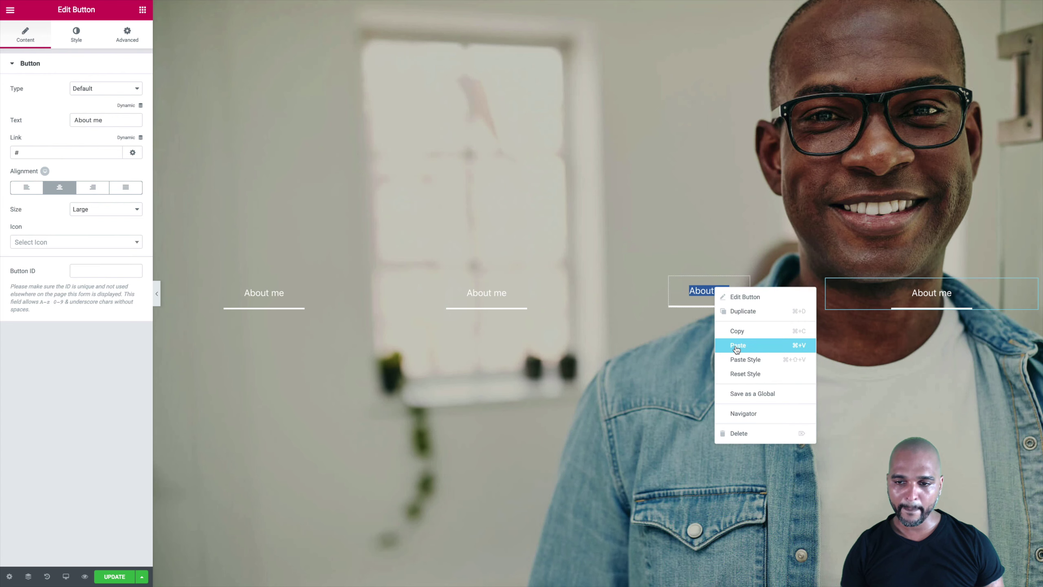
{"action": "left_click", "coordinate": [604, 242]}
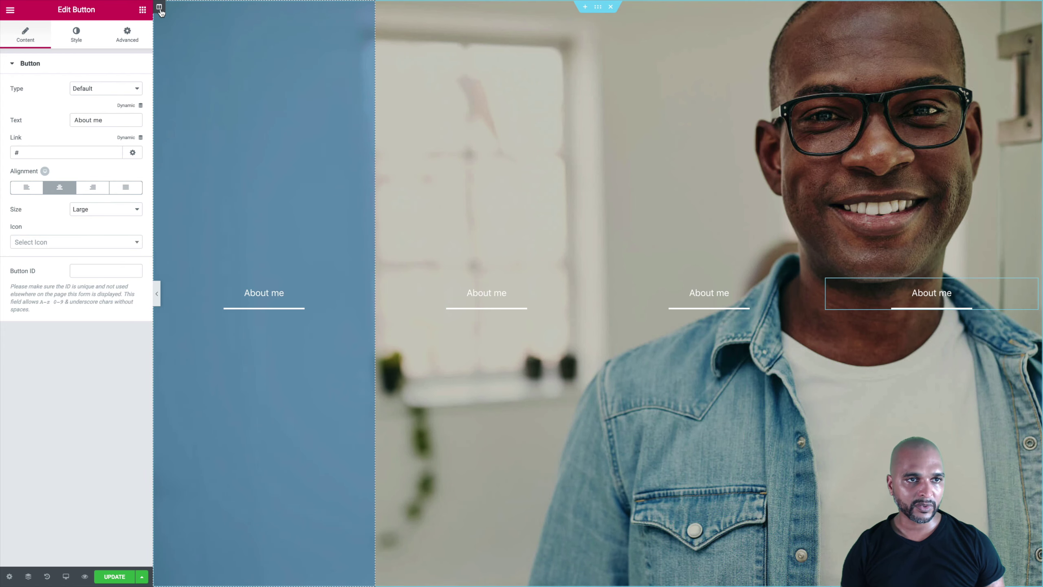
- Copy the first column and paste its style onto the second, third and fourth columns
{"action": "right_click", "coordinate": [160, 11]}
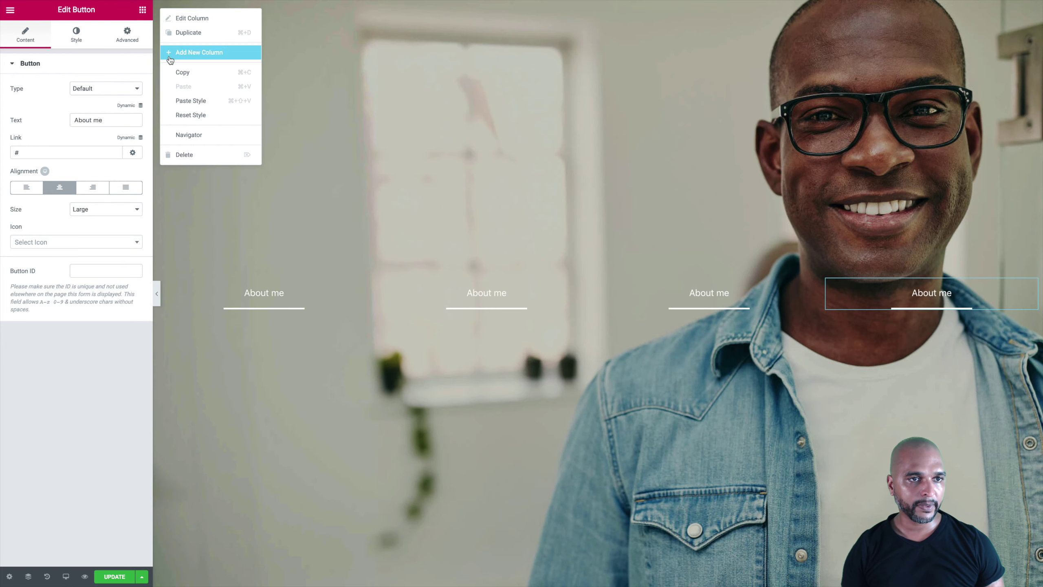
{"action": "left_click", "coordinate": [180, 77]}
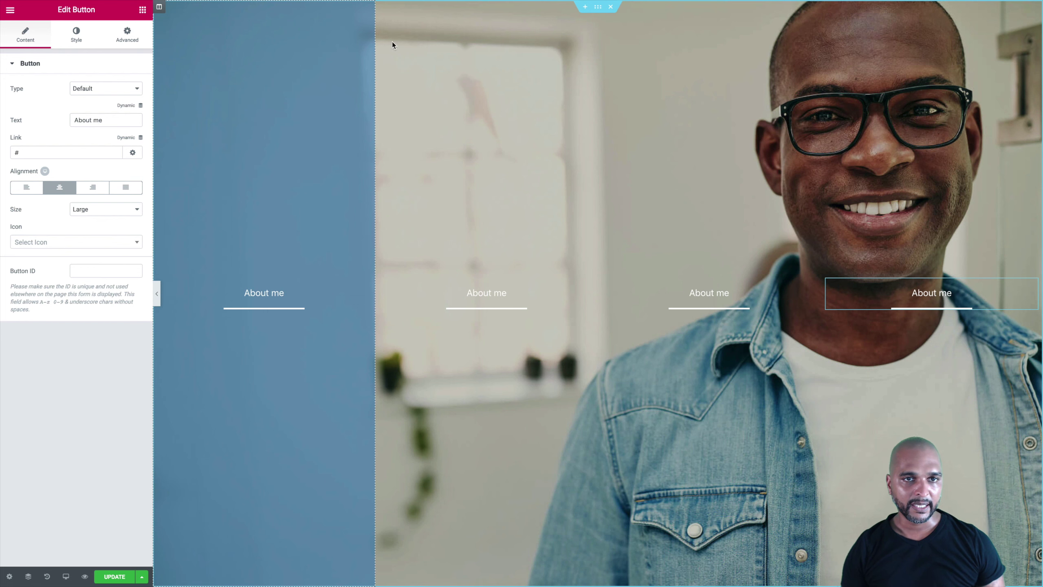
{"action": "right_click", "coordinate": [381, 8]}
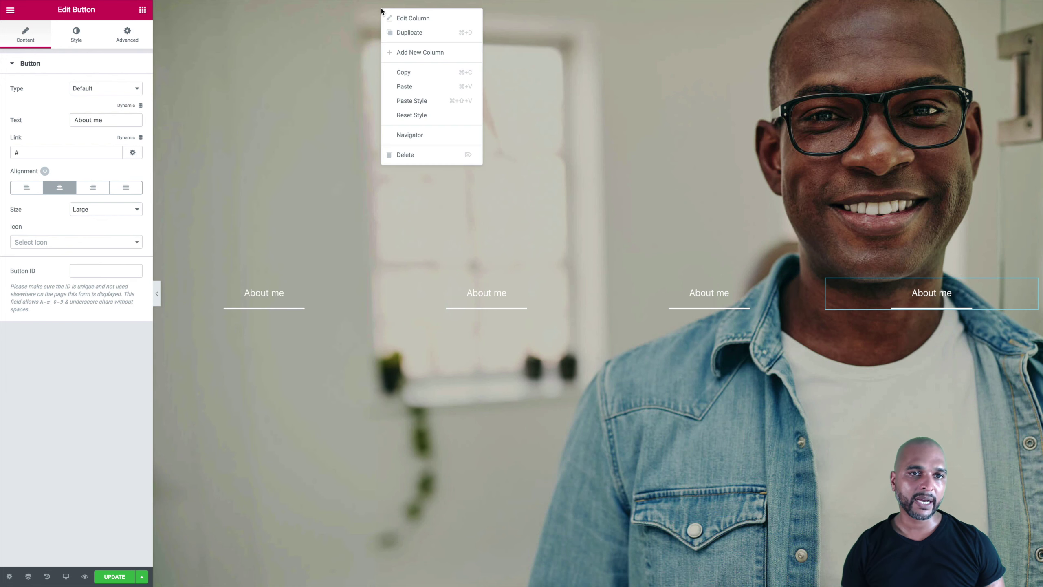
{"action": "left_click", "coordinate": [405, 102]}
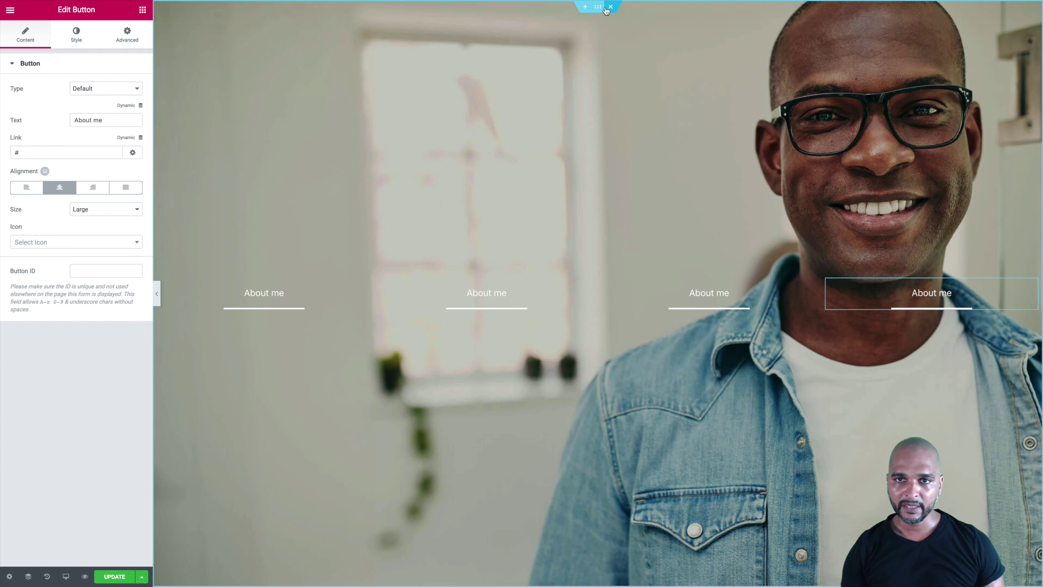
{"action": "right_click", "coordinate": [605, 9]}
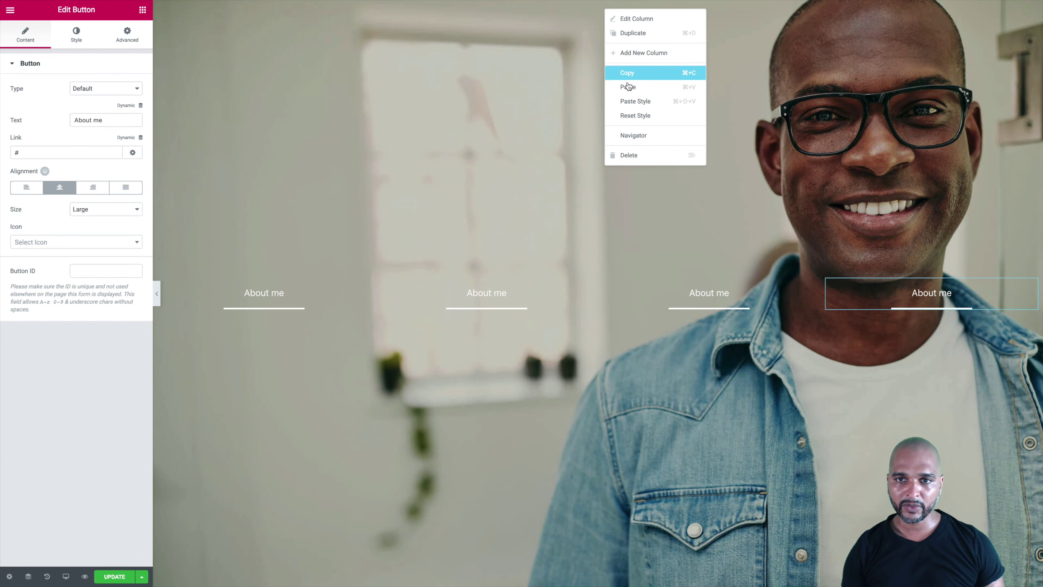
{"action": "left_click", "coordinate": [632, 102]}
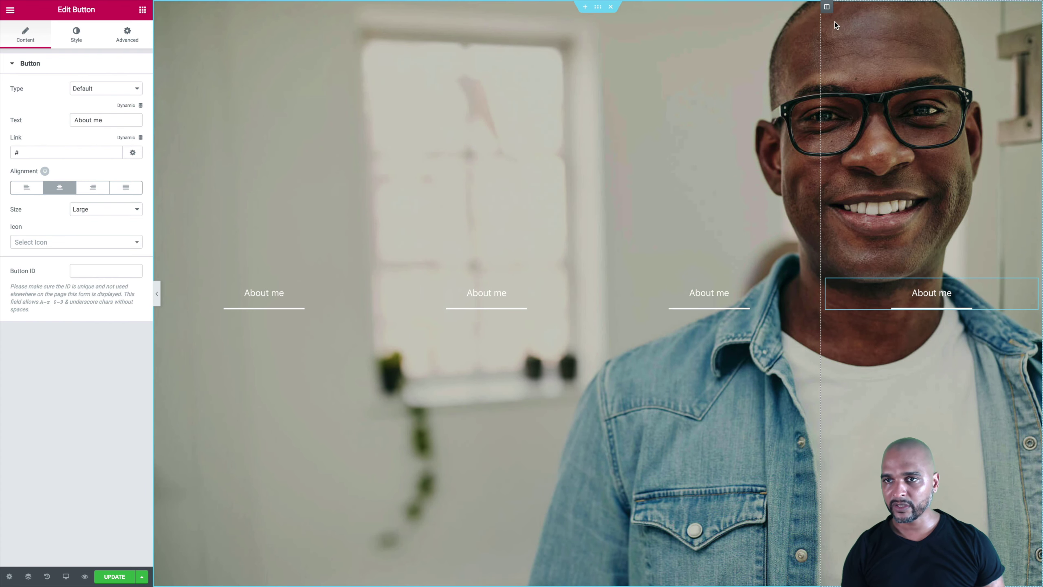
{"action": "right_click", "coordinate": [827, 7]}
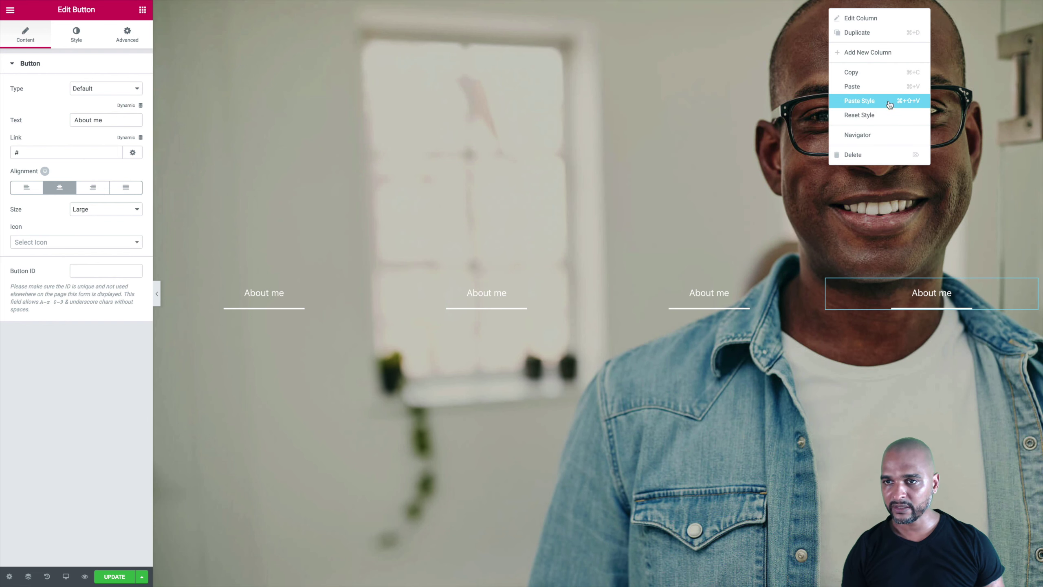
{"action": "left_click", "coordinate": [853, 102]}
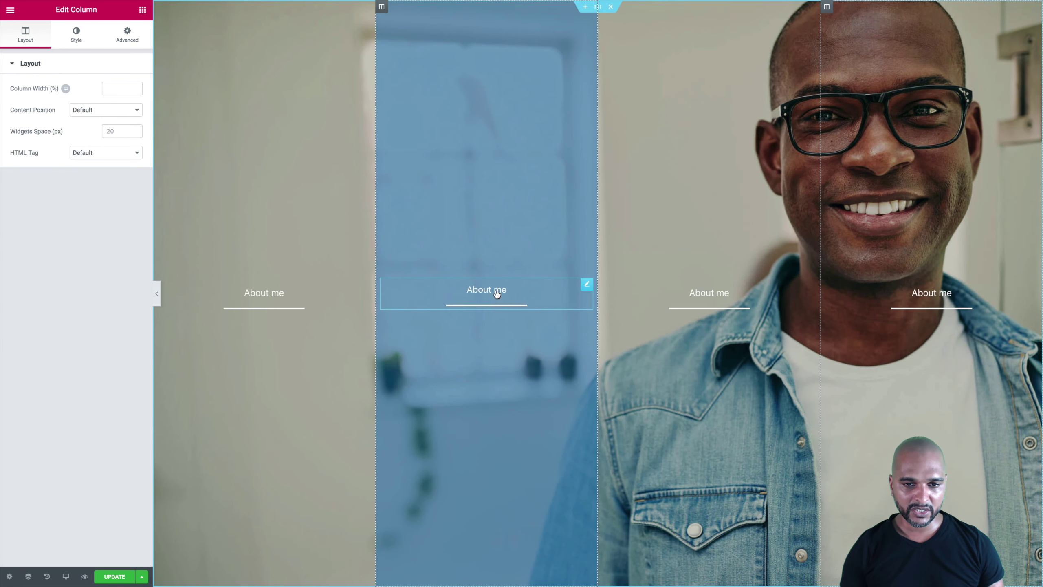
- Change the text of the second column's button to "Coaching"
{"action": "left_click", "coordinate": [497, 293]}
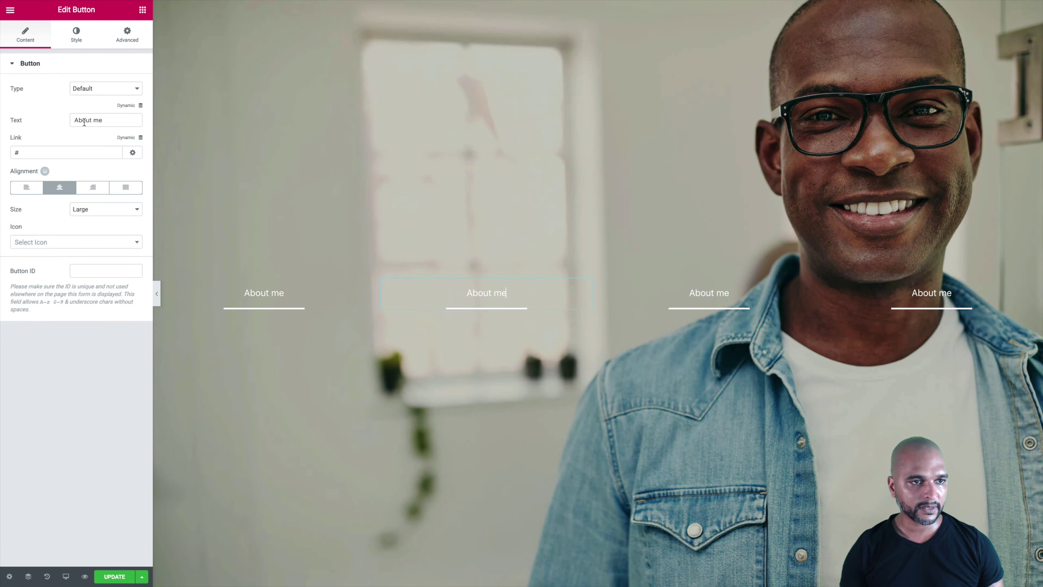
{"action": "triple_click", "coordinate": [84, 120]}
{"action": "type", "text": "Co"}
{"action": "key", "text": "Tab"}
{"action": "type", "text": "a"}
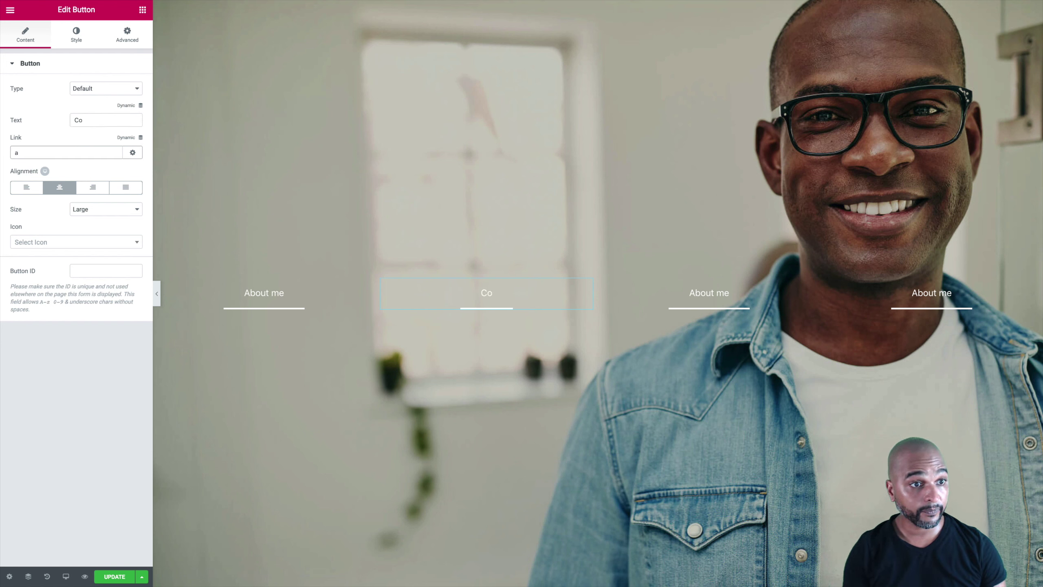
{"action": "left_click", "coordinate": [95, 119]}
{"action": "type", "text": "aching"}
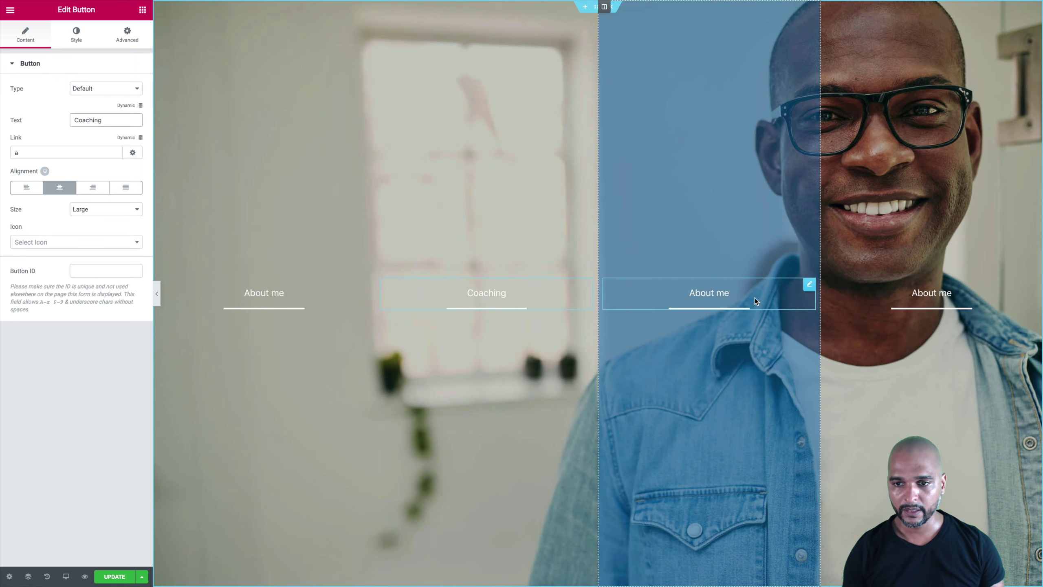
- Change the text of the third column's button to "Consulting"
{"action": "left_click", "coordinate": [807, 287]}
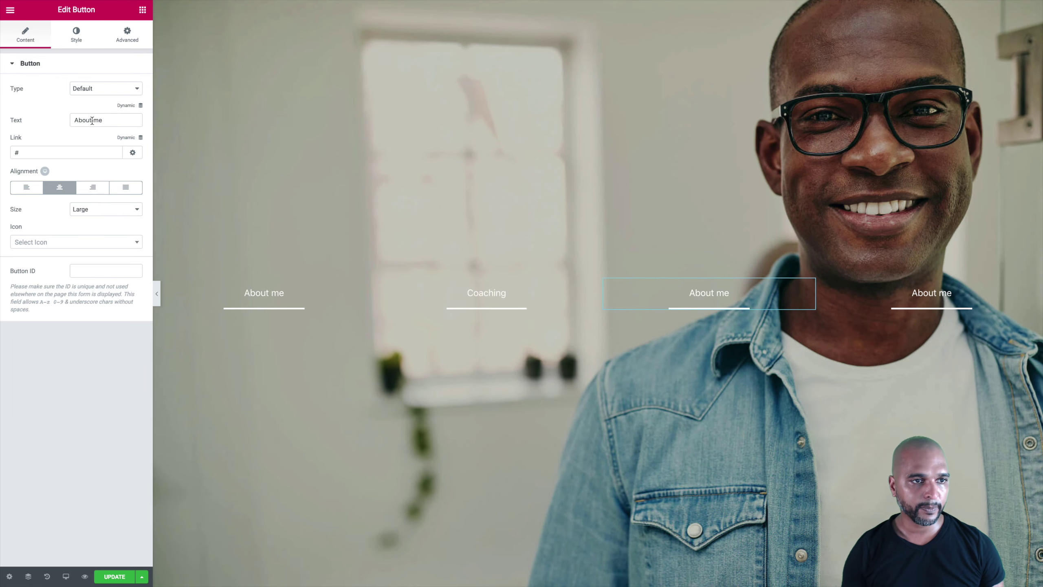
{"action": "triple_click", "coordinate": [91, 119]}
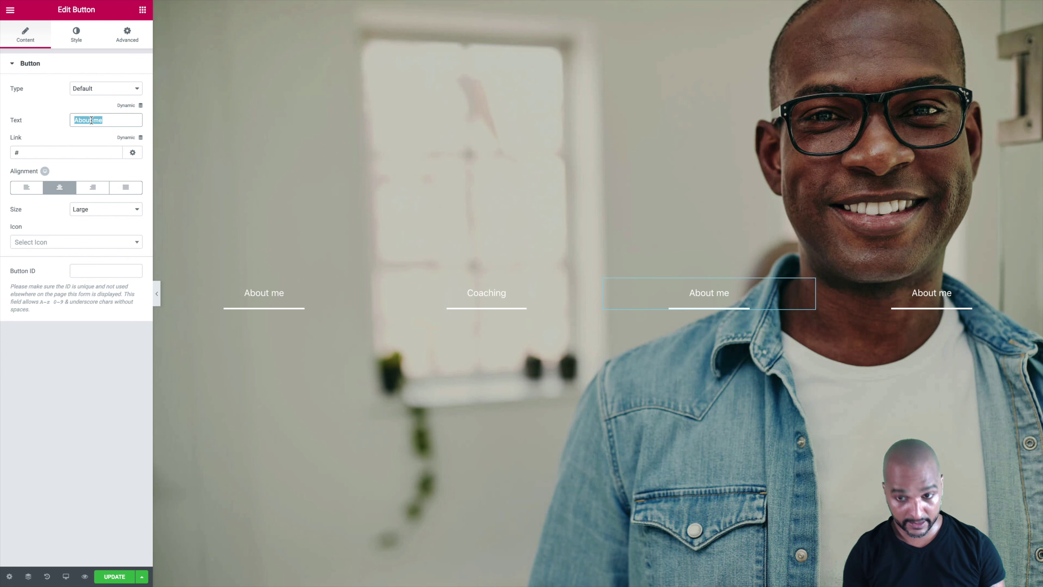
{"action": "type", "text": "COnsulting"}
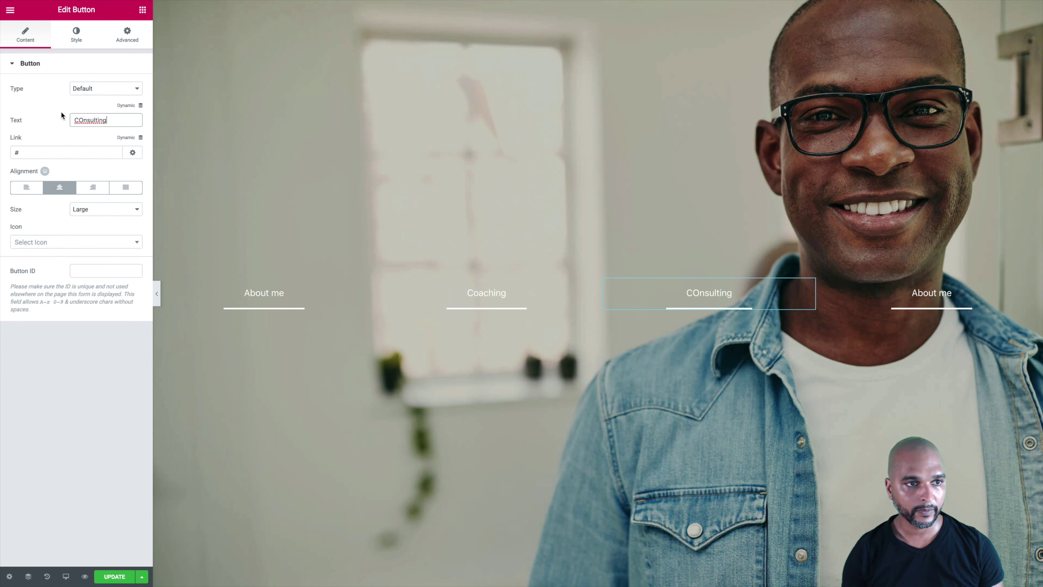
{"action": "left_click", "coordinate": [83, 120]}
{"action": "key", "text": "BackSpace"}
{"action": "type", "text": "o"}
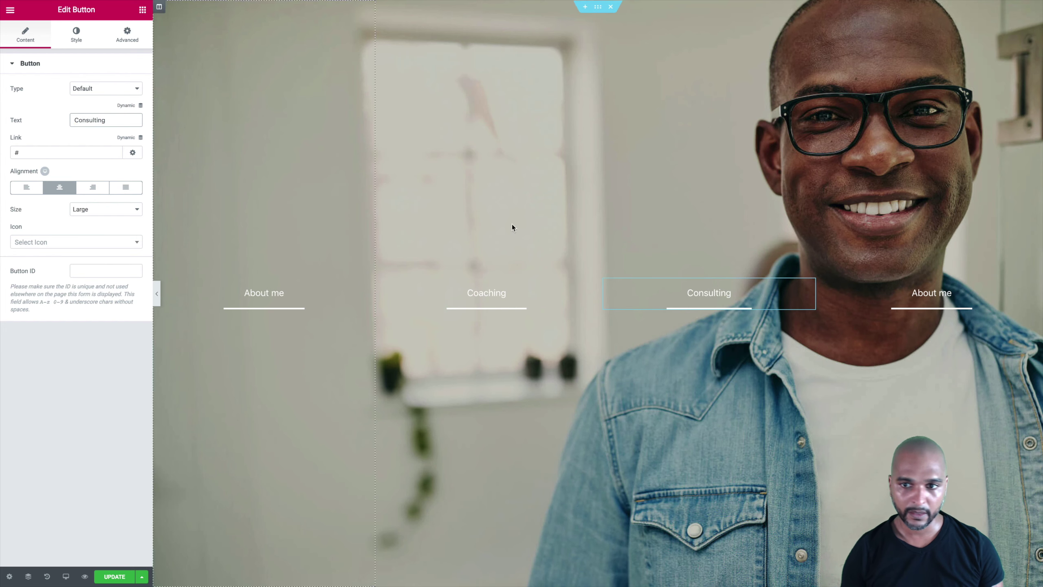
- Change the text of the fourth column's button to "Conferencing" and update the page
{"action": "left_click", "coordinate": [920, 299]}
{"action": "double_click", "coordinate": [89, 120]}
{"action": "type", "text": "Conferencing"}
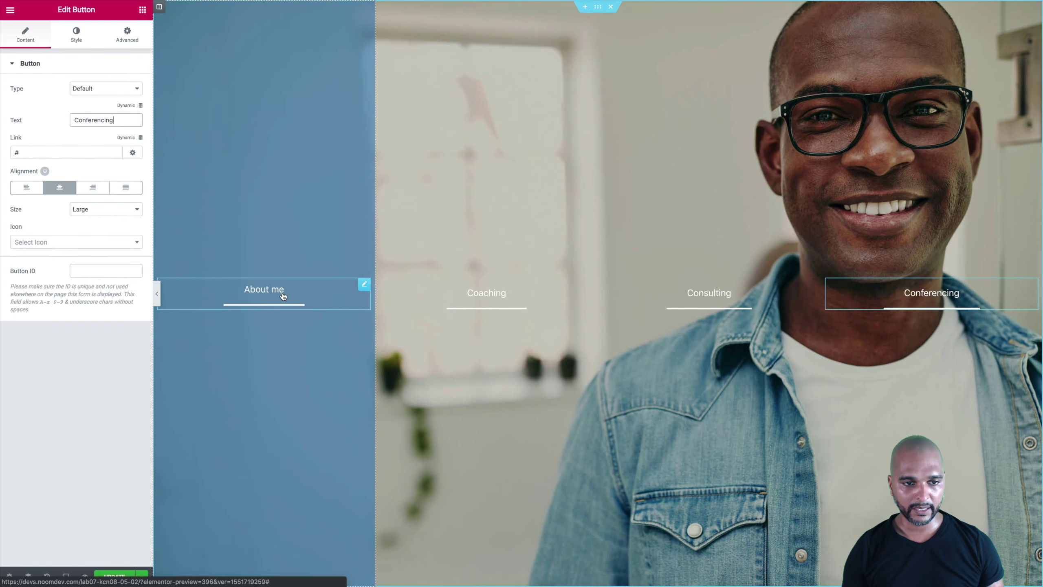
{"action": "left_click", "coordinate": [124, 575]}
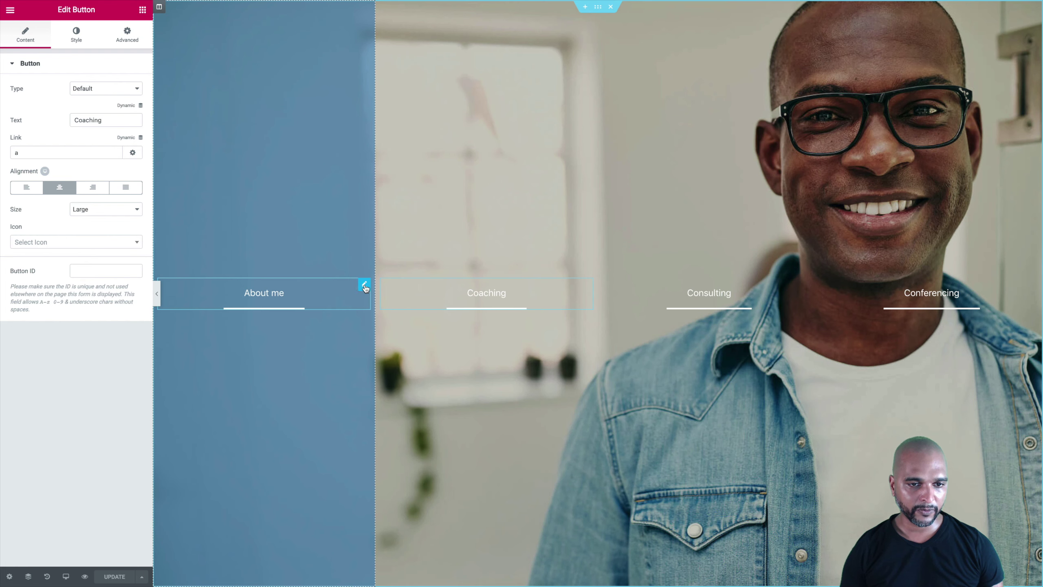
- Give the "About me" button a Fade In Up entrance animation with a 500 ms delay
{"action": "left_click", "coordinate": [120, 36]}
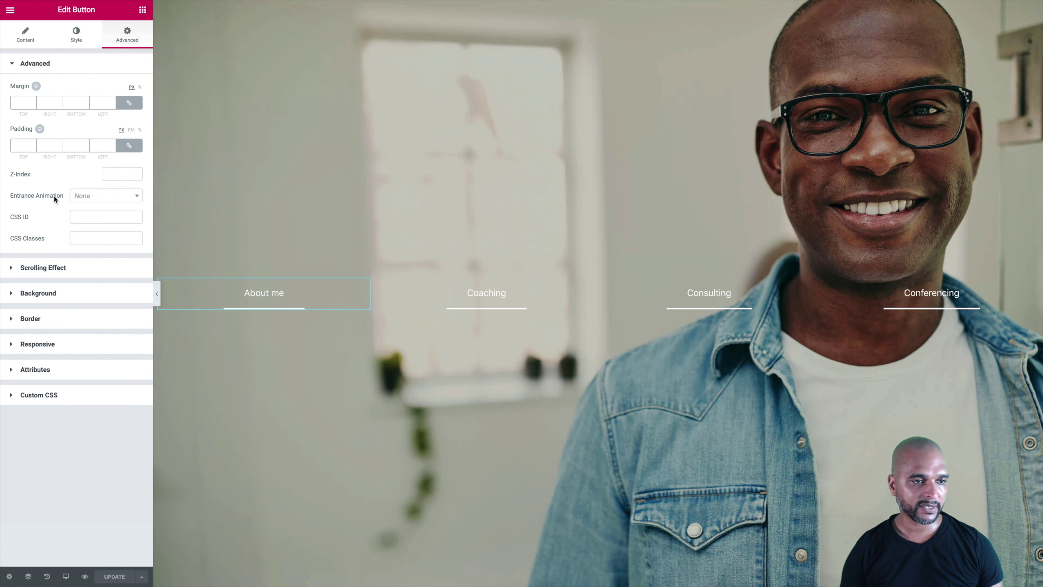
{"action": "left_click", "coordinate": [78, 197]}
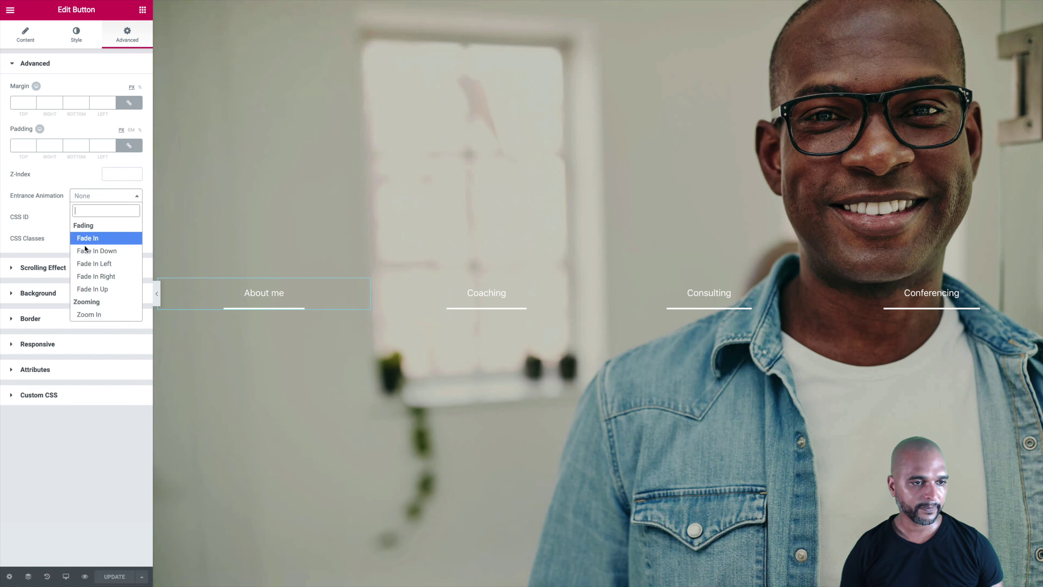
{"action": "left_click", "coordinate": [92, 289]}
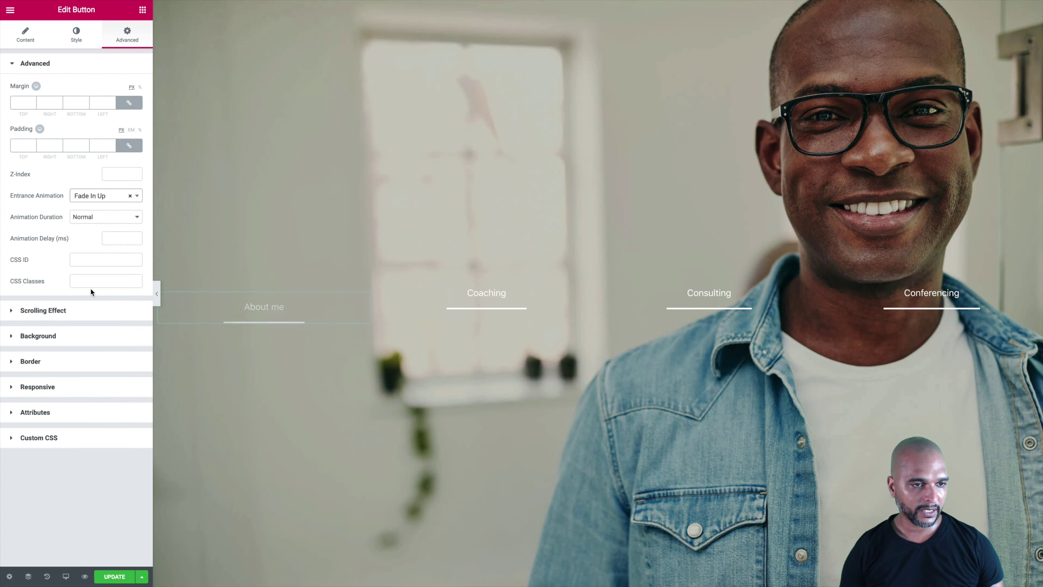
{"action": "left_click", "coordinate": [114, 238]}
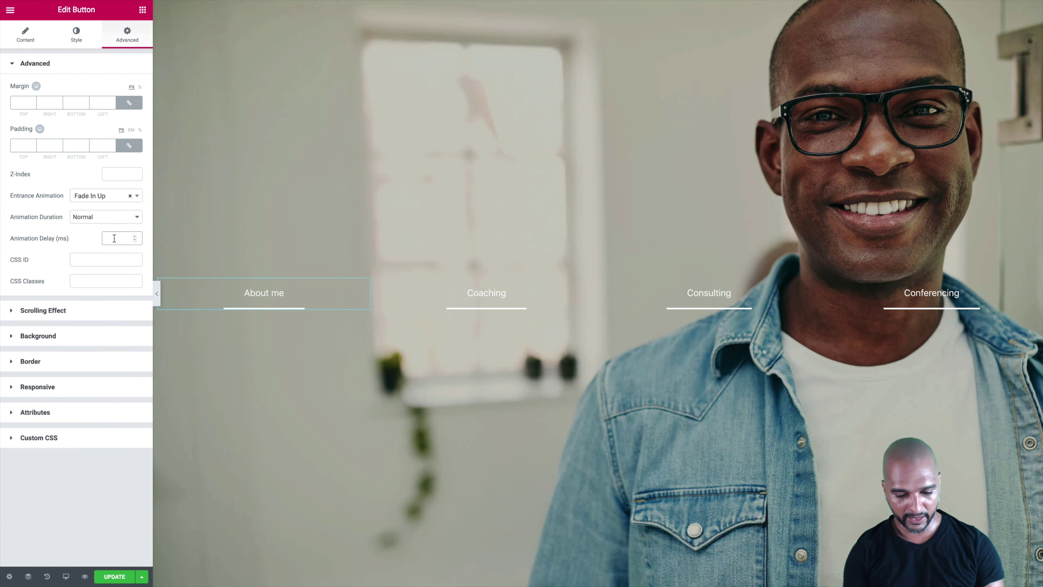
{"action": "type", "text": "500"}
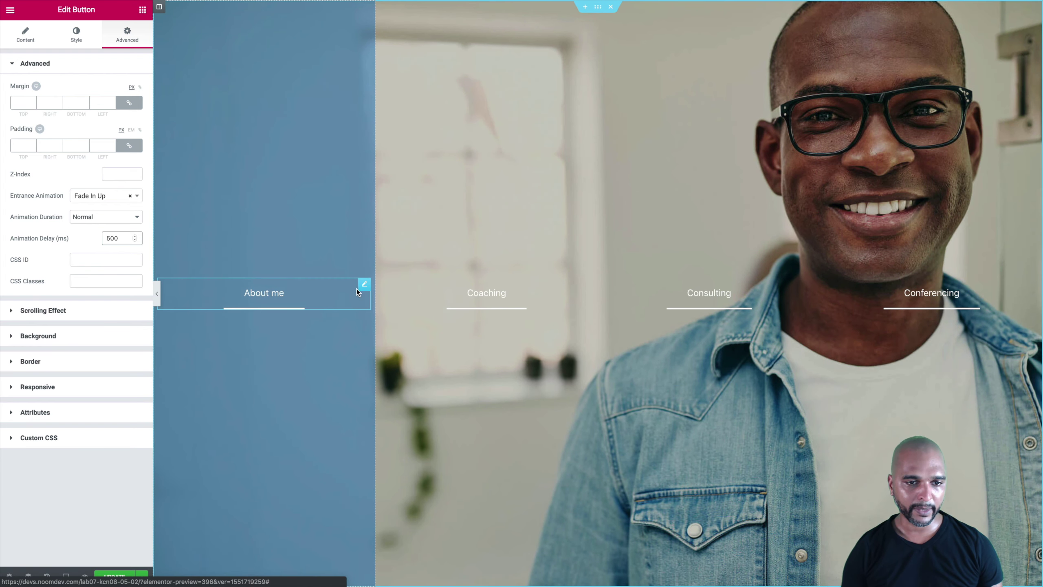
- Copy the "About me" button and paste its style onto the Coaching, Consulting and Conferencing buttons
{"action": "right_click", "coordinate": [363, 288]}
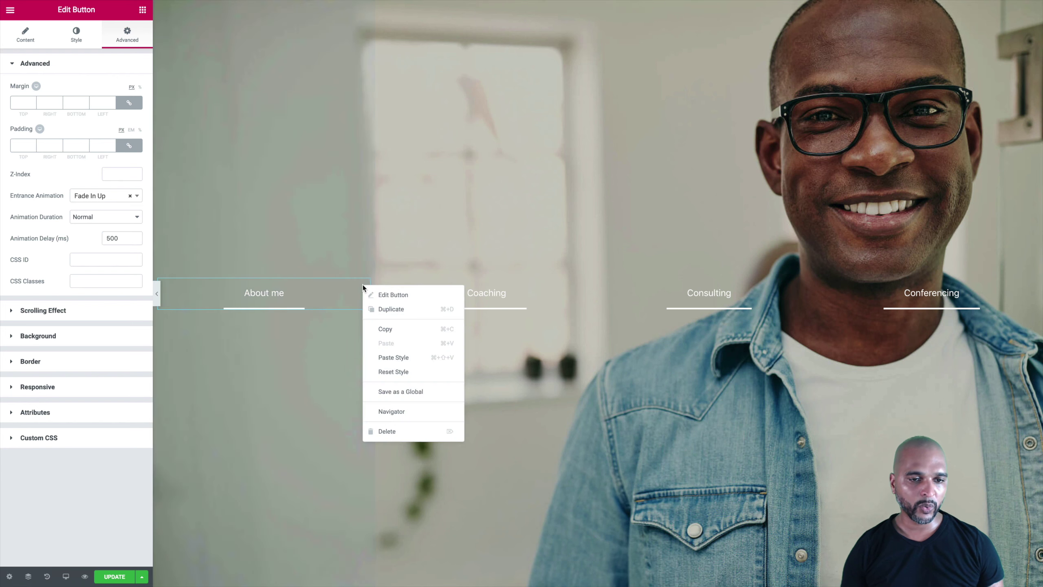
{"action": "left_click", "coordinate": [382, 331]}
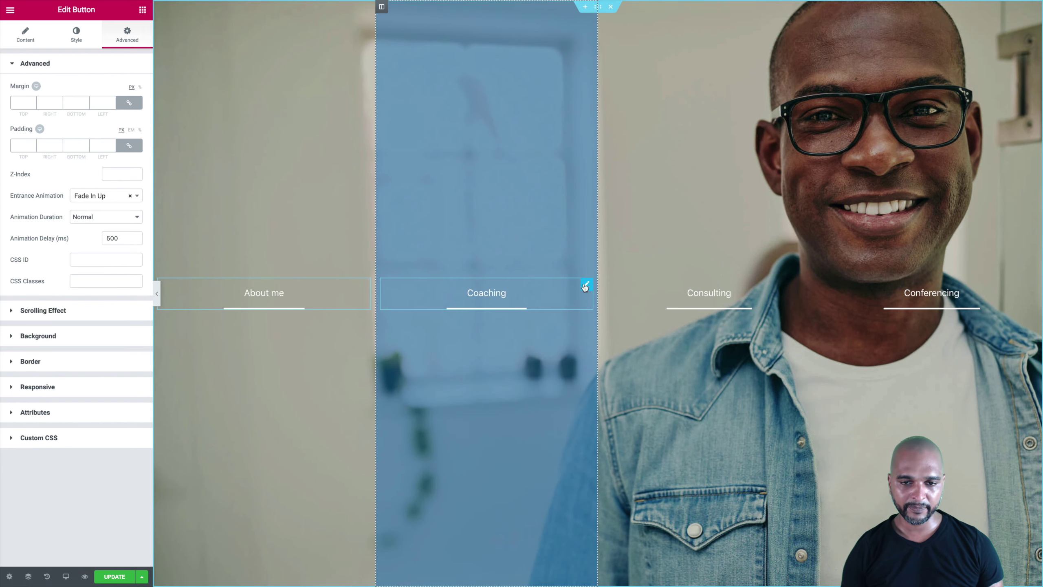
{"action": "right_click", "coordinate": [585, 286]}
{"action": "left_click", "coordinate": [602, 356]}
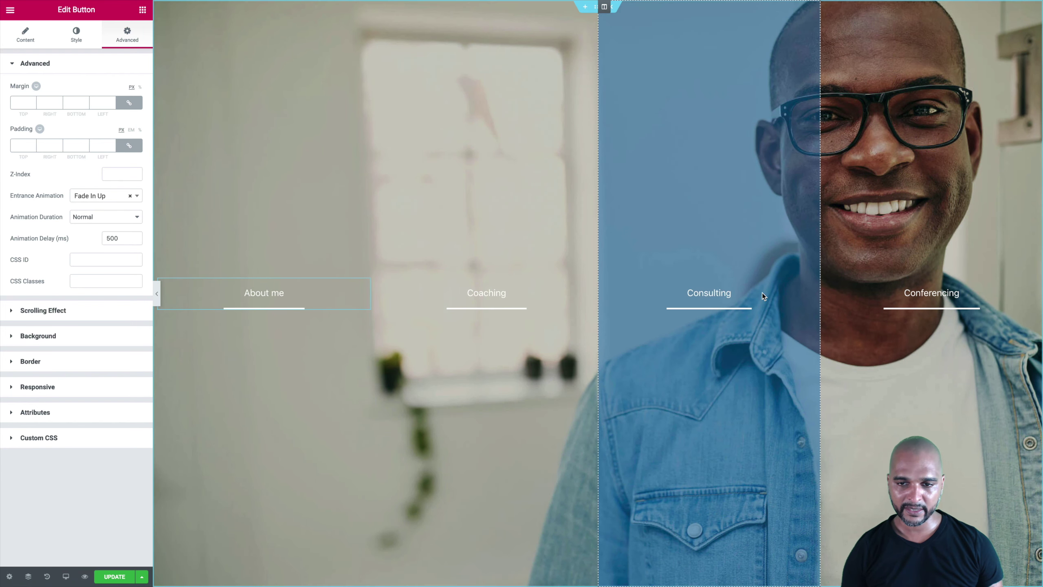
{"action": "right_click", "coordinate": [808, 286]}
{"action": "left_click", "coordinate": [830, 349]}
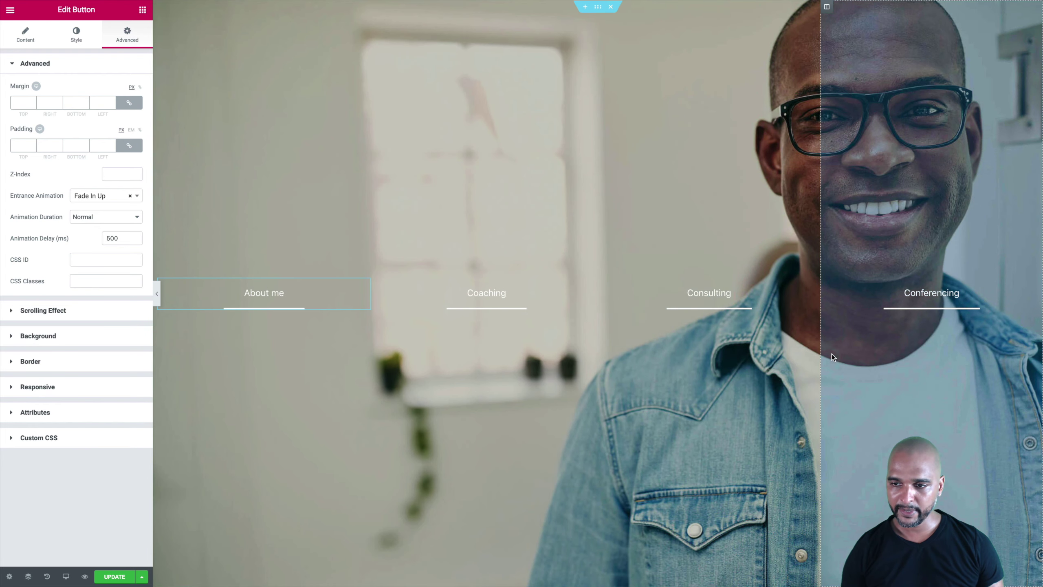
{"action": "right_click", "coordinate": [1033, 286]}
{"action": "left_click", "coordinate": [999, 351]}
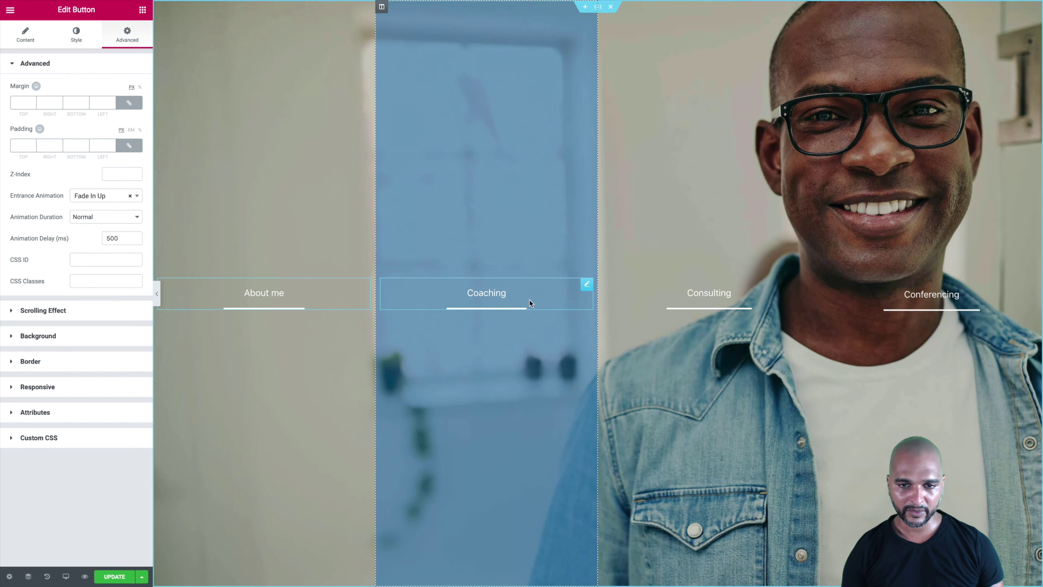
- Set the Coaching button's entrance animation delay to 1000 ms
{"action": "left_click", "coordinate": [586, 287]}
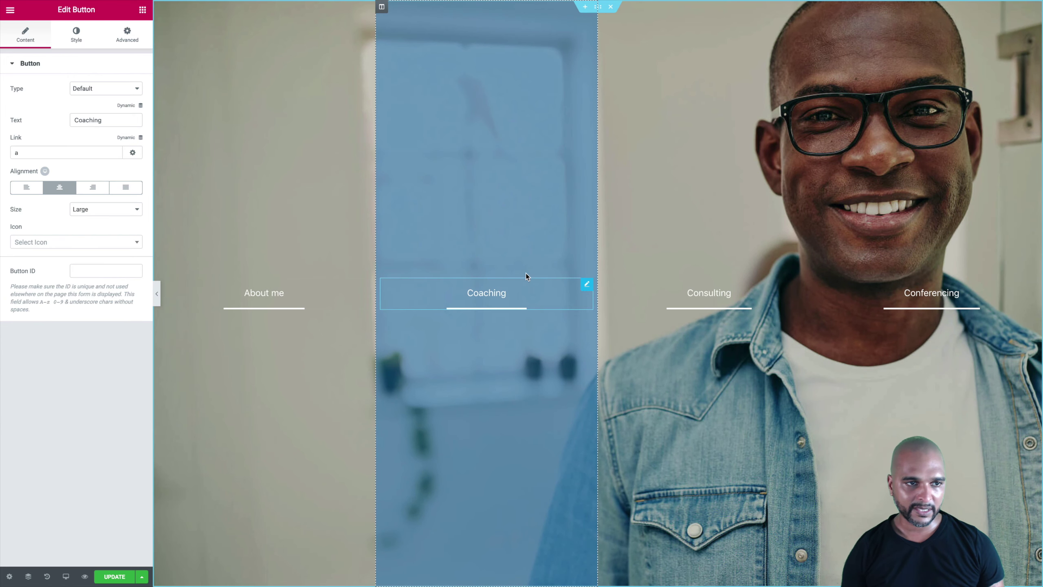
{"action": "left_click", "coordinate": [128, 35]}
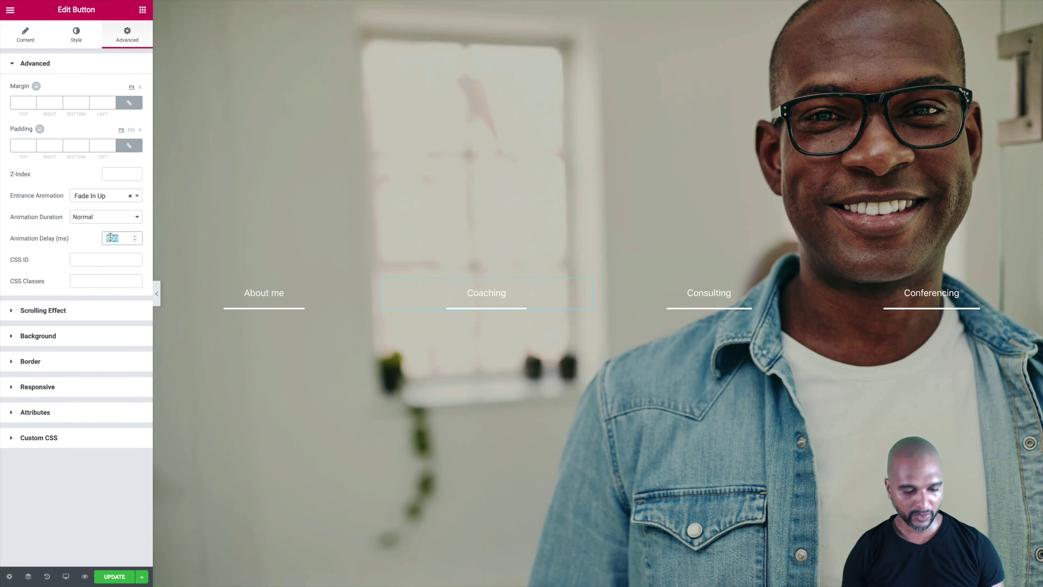
{"action": "type", "text": "1000"}
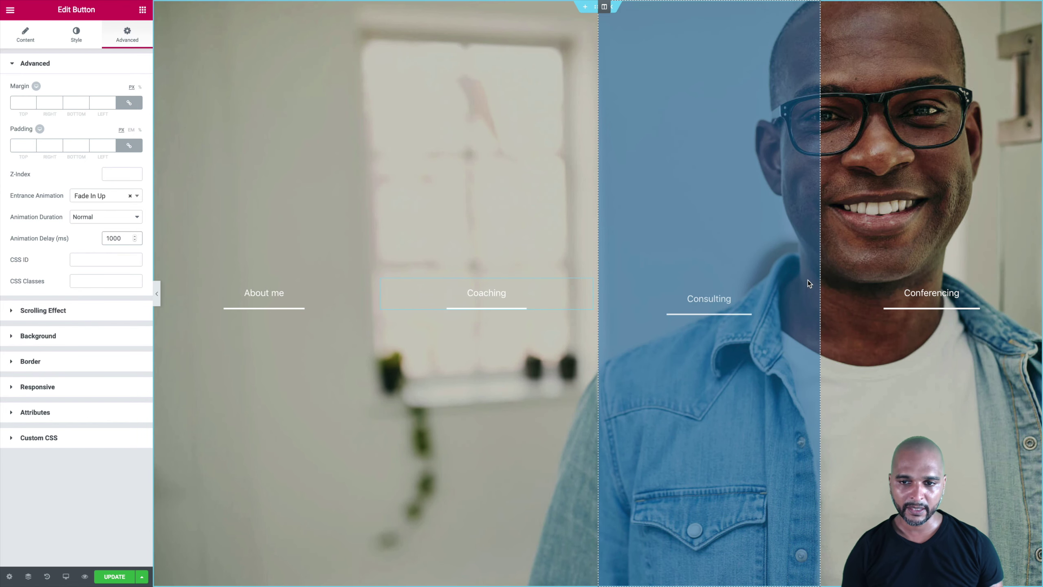
- Set the Consulting button's entrance animation delay to 1500 ms
{"action": "left_click", "coordinate": [809, 284]}
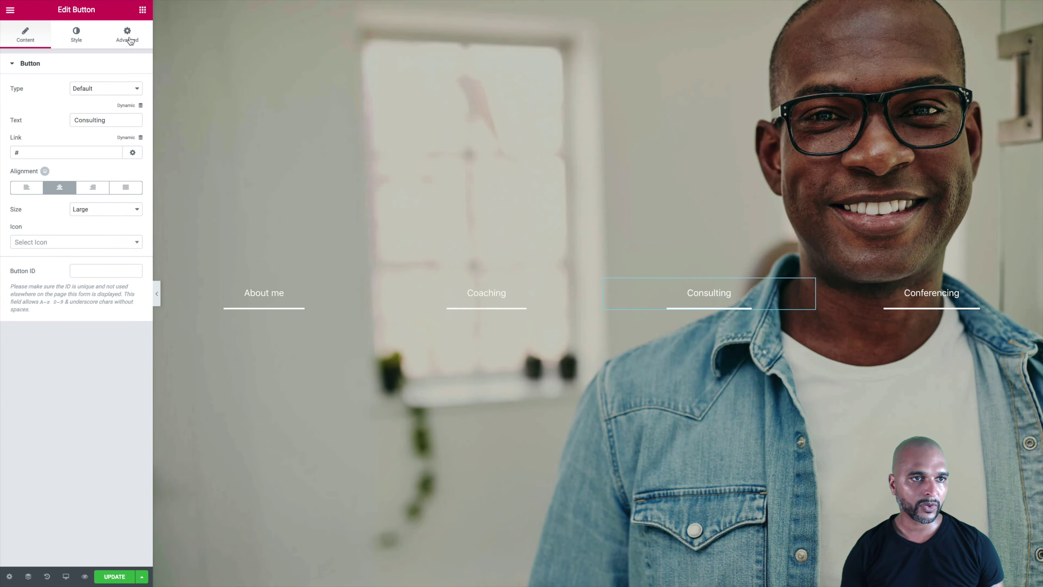
{"action": "left_click", "coordinate": [127, 34]}
{"action": "left_click", "coordinate": [105, 238]}
{"action": "type", "text": "1500"}
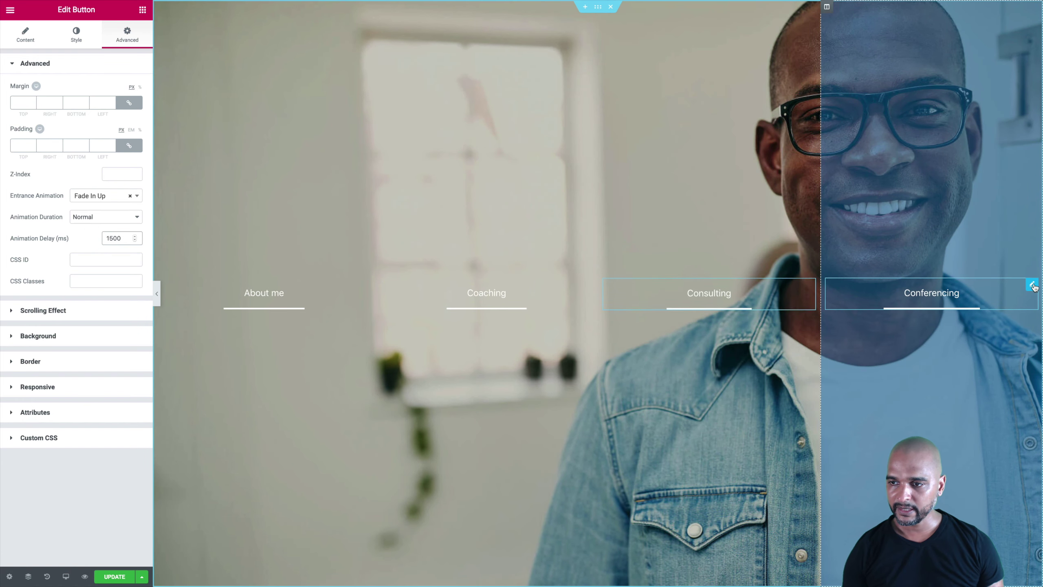
- Set the Conferencing button's entrance animation delay to 2000 ms and update the page
{"action": "left_click", "coordinate": [1033, 285]}
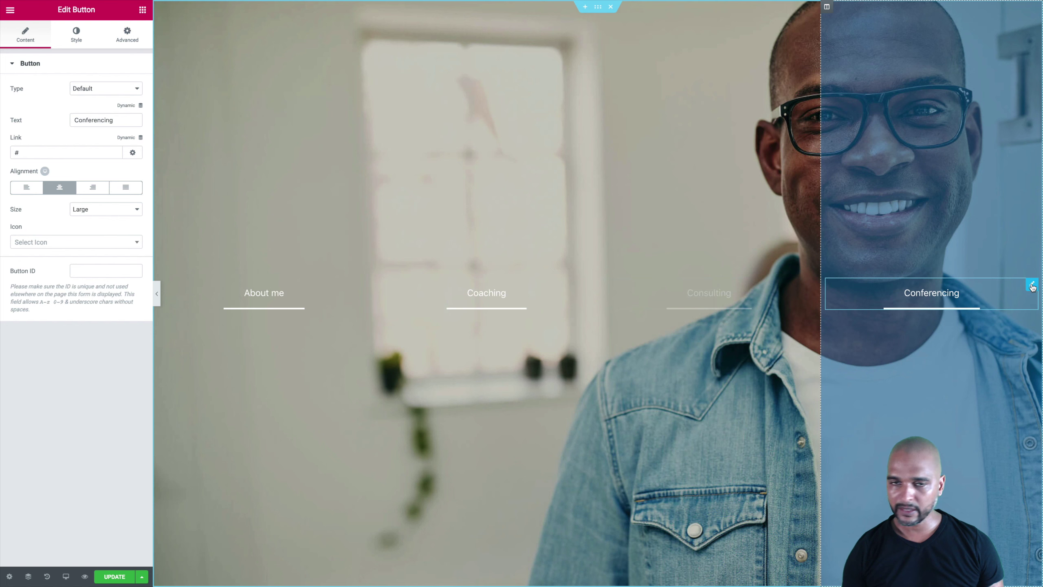
{"action": "left_click", "coordinate": [117, 44]}
{"action": "double_click", "coordinate": [109, 237]}
{"action": "type", "text": "2000"}
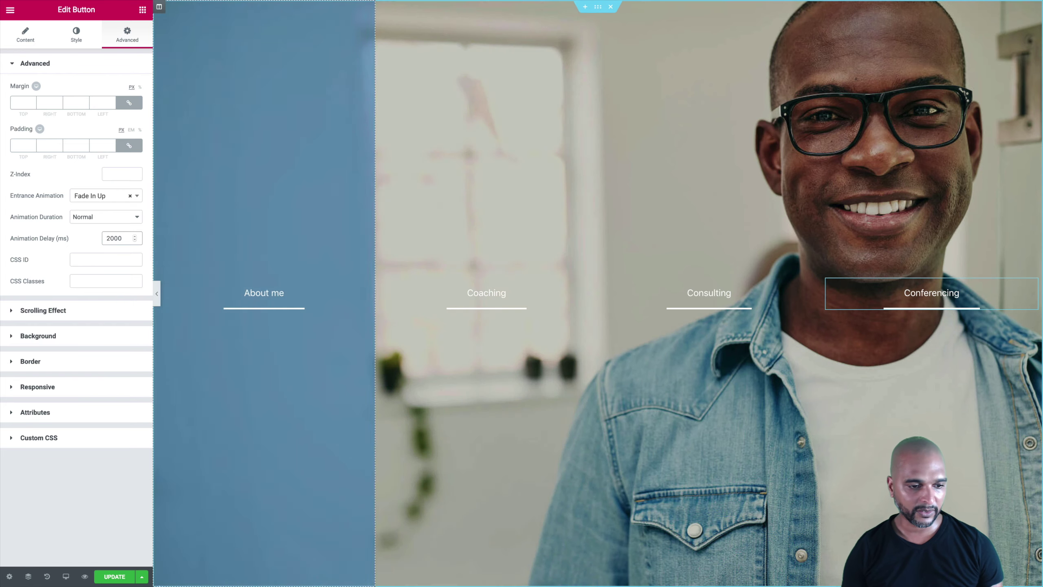
{"action": "left_click", "coordinate": [111, 577]}
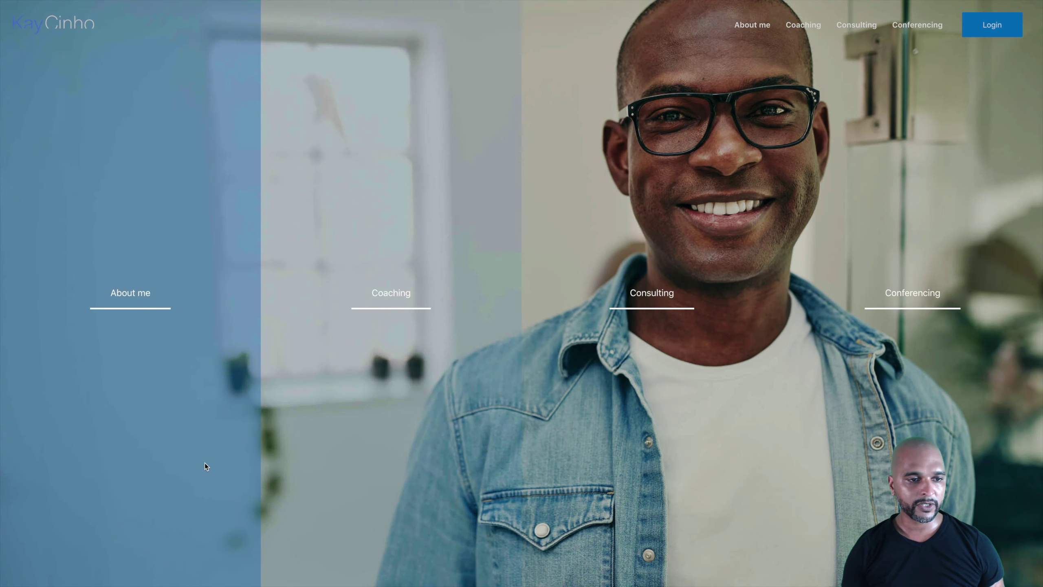
- Examine the live homepage at iPad size (768 × 1024) in the browser's developer tools after reloading it
{"action": "left_click", "coordinate": [203, 463]}
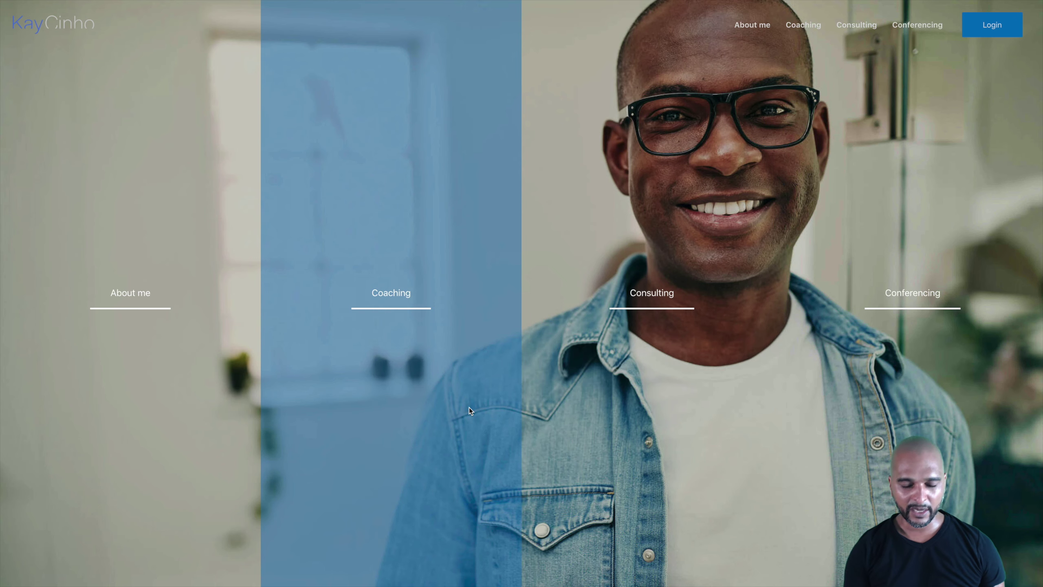
{"action": "key", "text": "super+alt+i"}
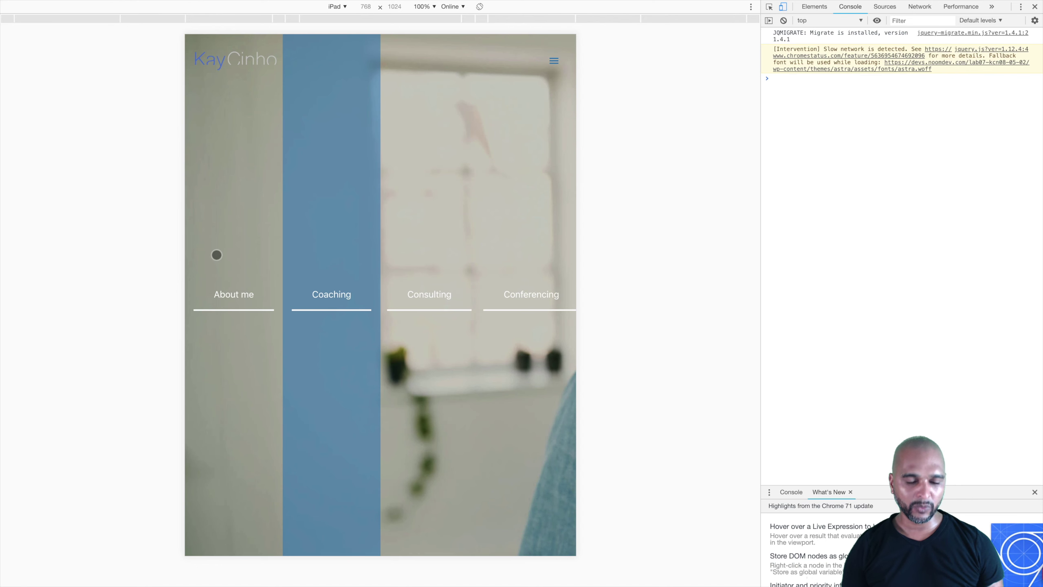
{"action": "key", "text": "super+r"}
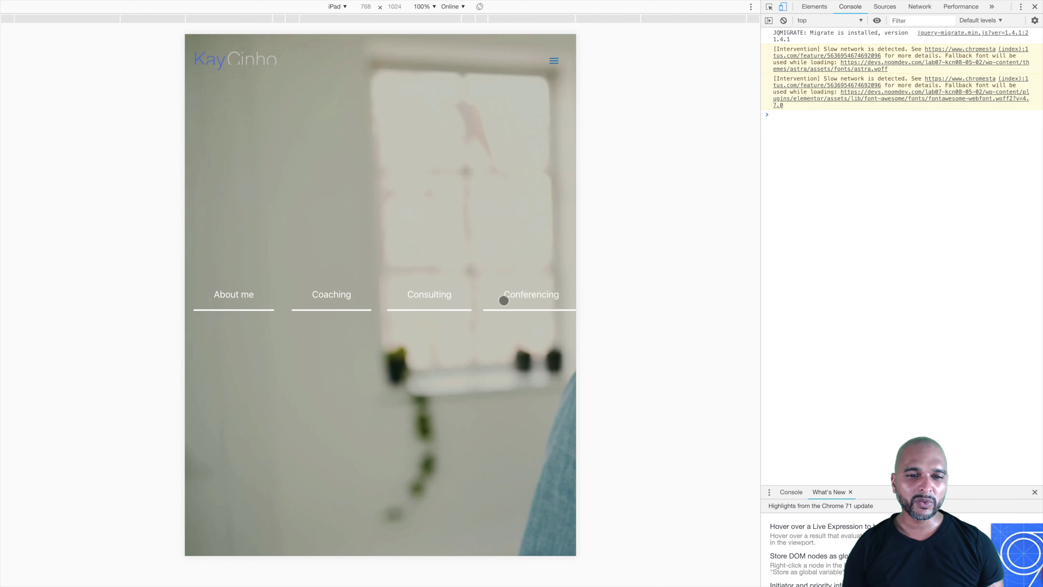
{"action": "scroll", "coordinate": [208, 415], "scroll_direction": "down", "scroll_amount": 2}
{"action": "scroll", "coordinate": [209, 415], "scroll_direction": "up", "scroll_amount": 2}
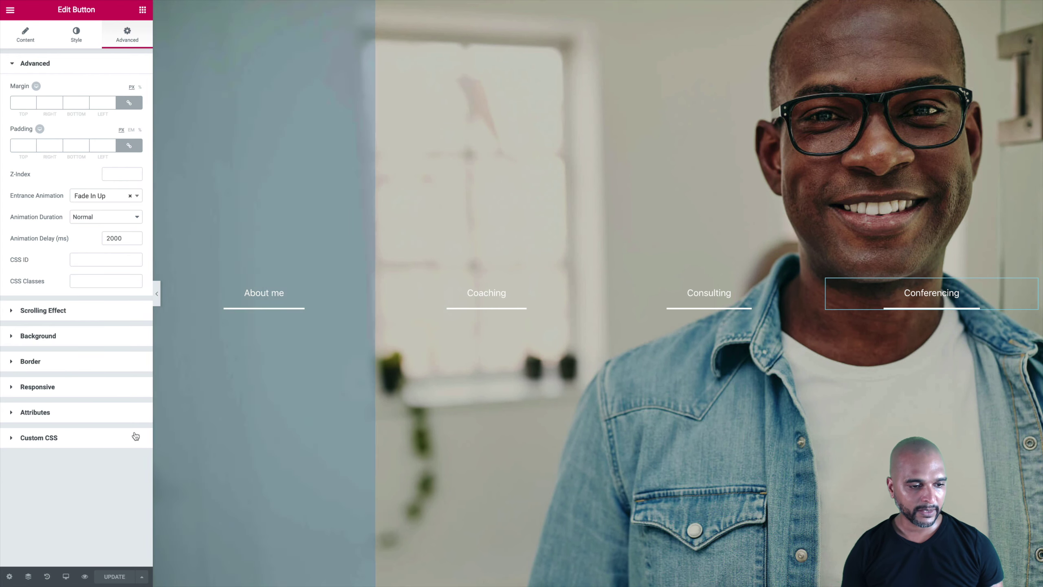
- Switch the editor to the tablet preview and set the About me column's width to 100%
{"action": "left_click", "coordinate": [65, 576]}
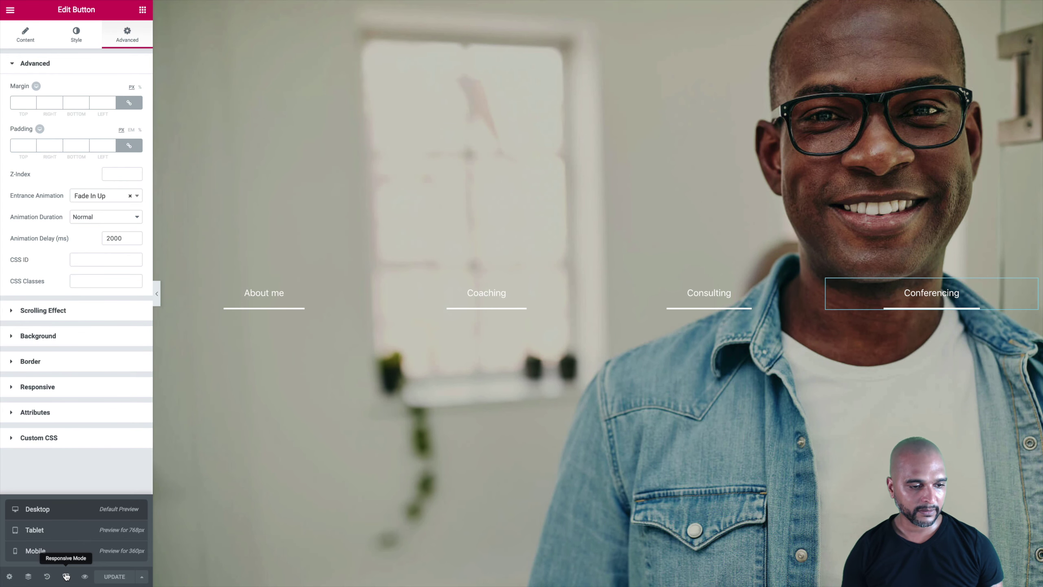
{"action": "left_click", "coordinate": [35, 530]}
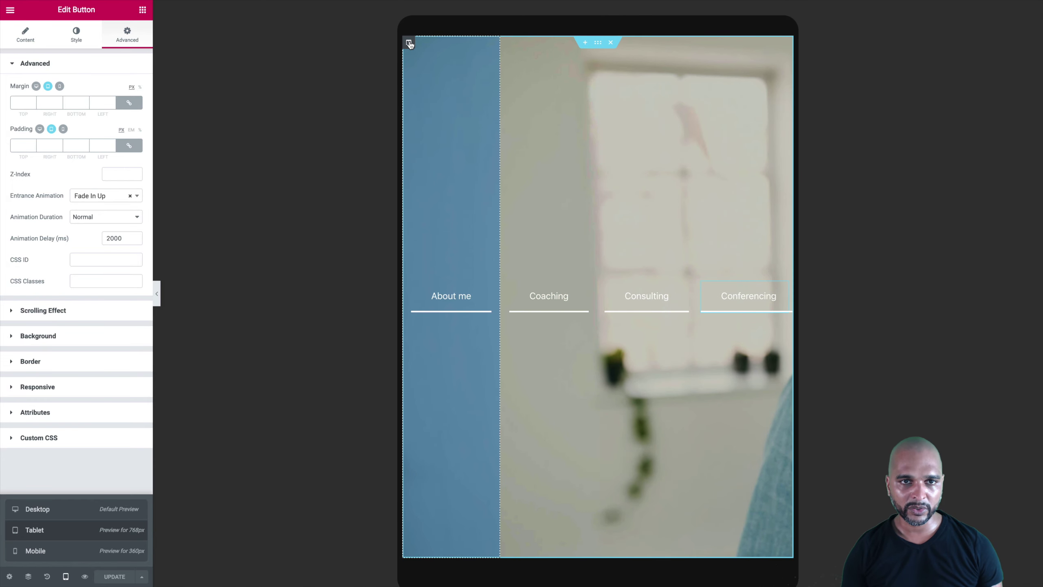
{"action": "left_click", "coordinate": [409, 42]}
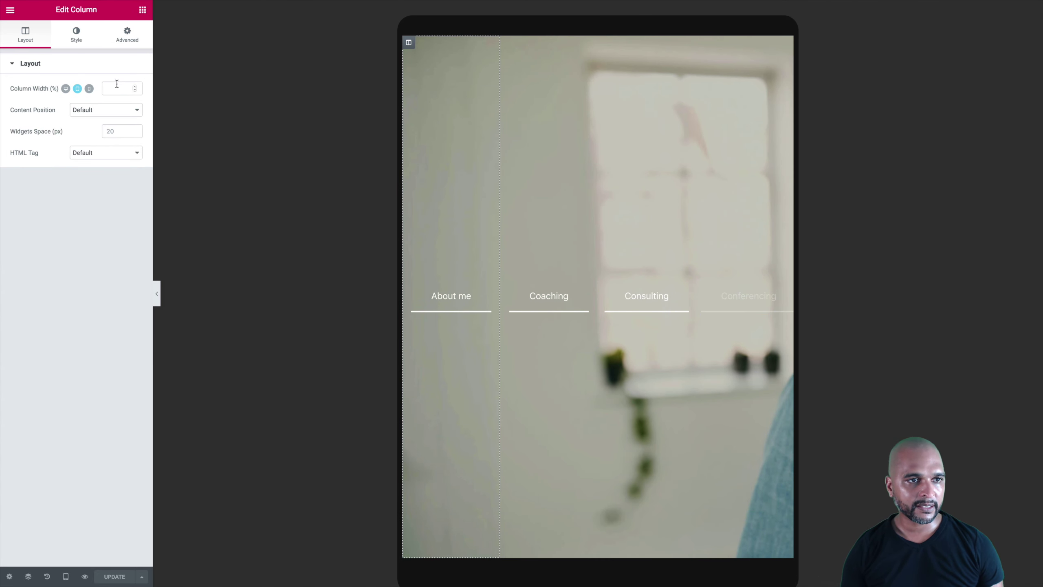
{"action": "type", "text": "100"}
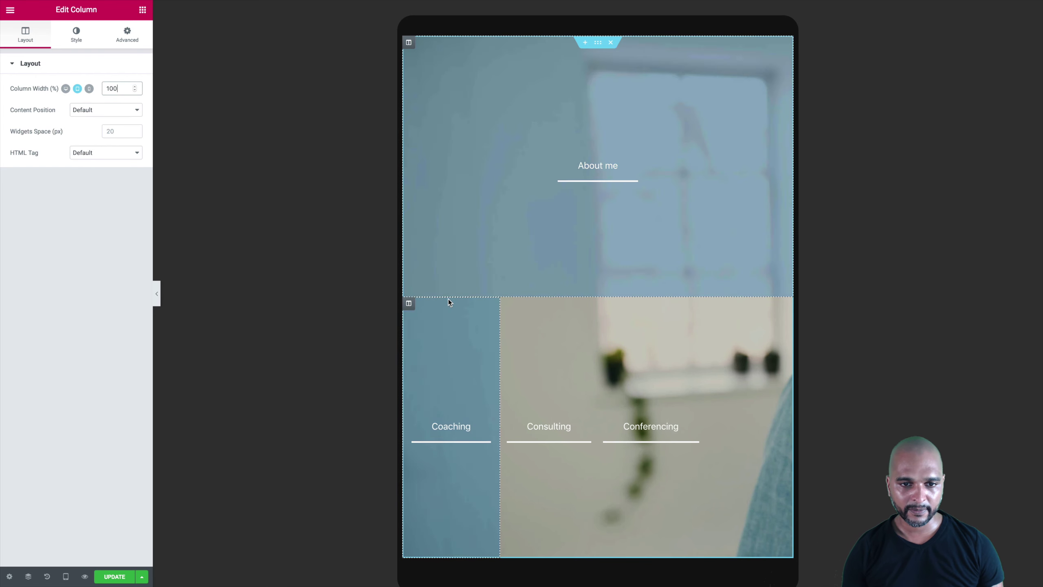
- Set the tablet width of the Coaching, Consulting and Conferencing columns to 100% each
{"action": "left_click", "coordinate": [409, 306]}
{"action": "left_click", "coordinate": [119, 88]}
{"action": "type", "text": "100"}
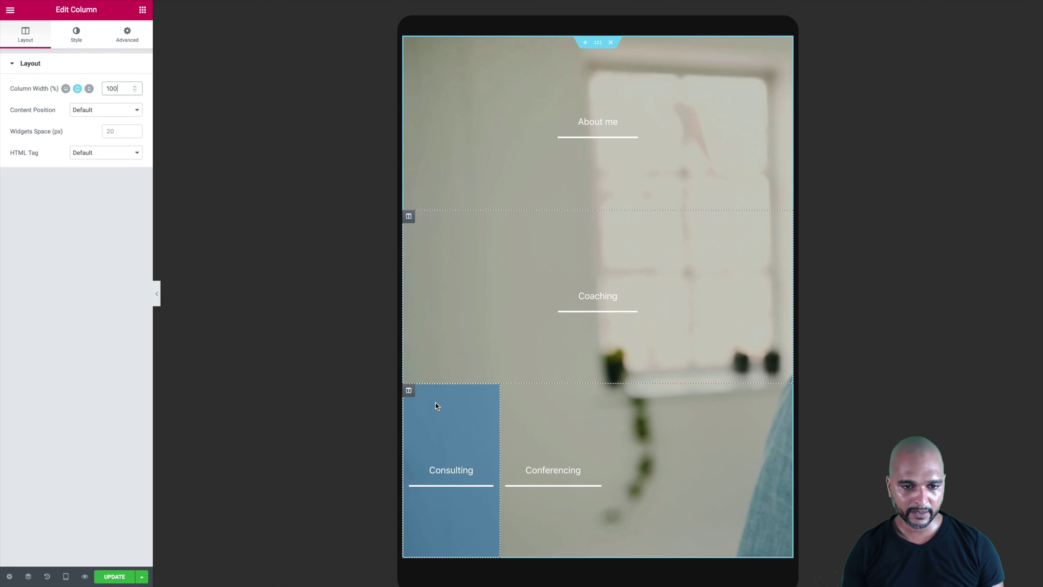
{"action": "left_click", "coordinate": [409, 391]}
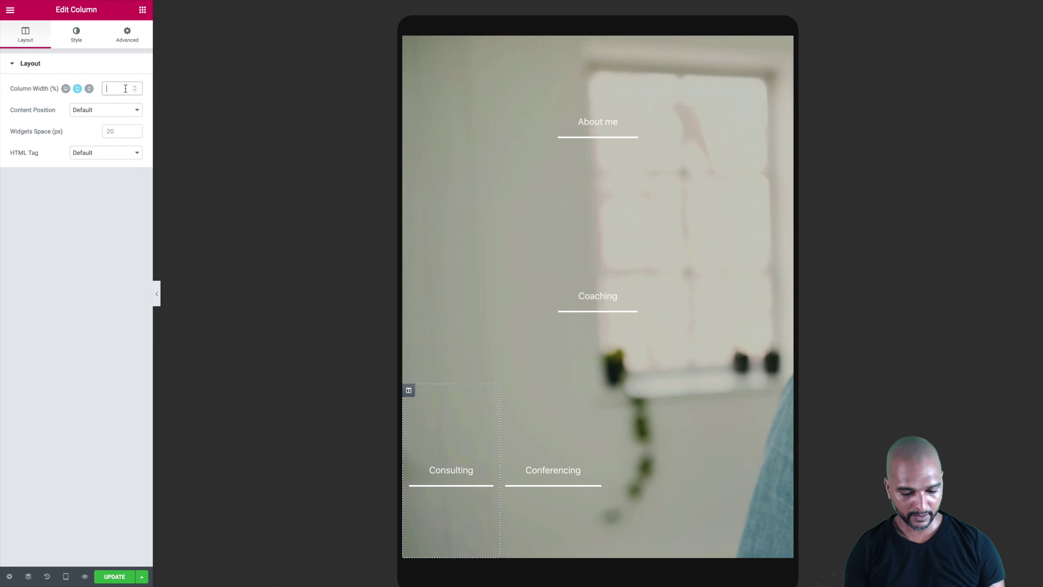
{"action": "type", "text": "100"}
{"action": "left_click", "coordinate": [409, 434]}
{"action": "type", "text": "100"}
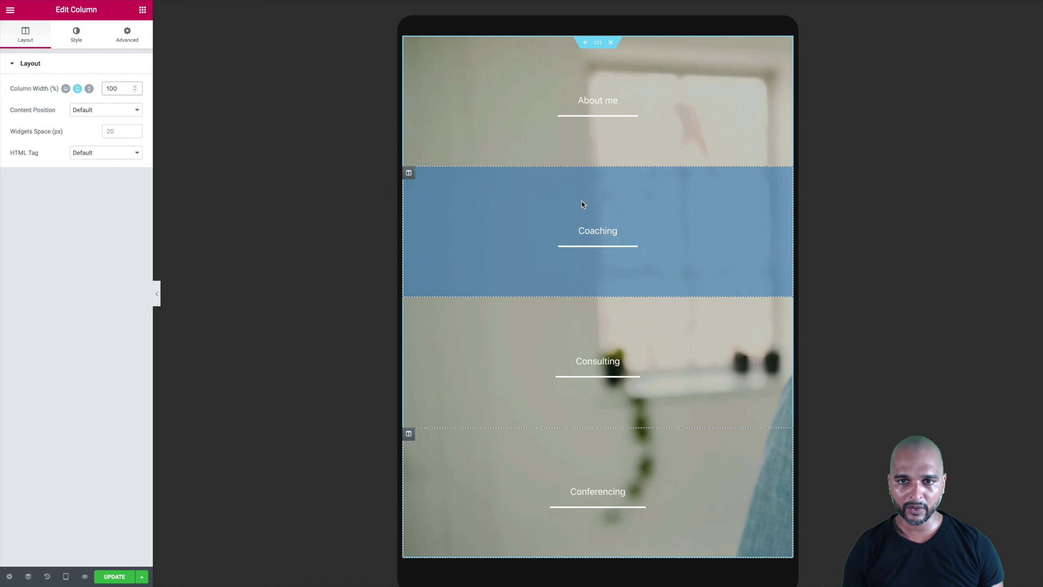
- Update the page and reload the live homepage at iPad size
{"action": "left_click", "coordinate": [114, 577]}
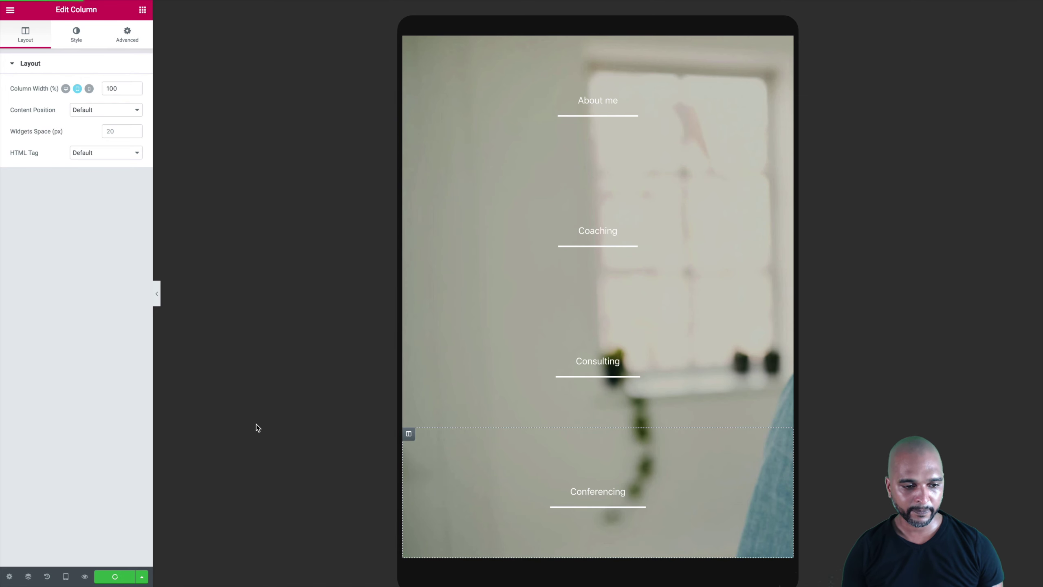
{"action": "key", "text": "ctrl+Left"}
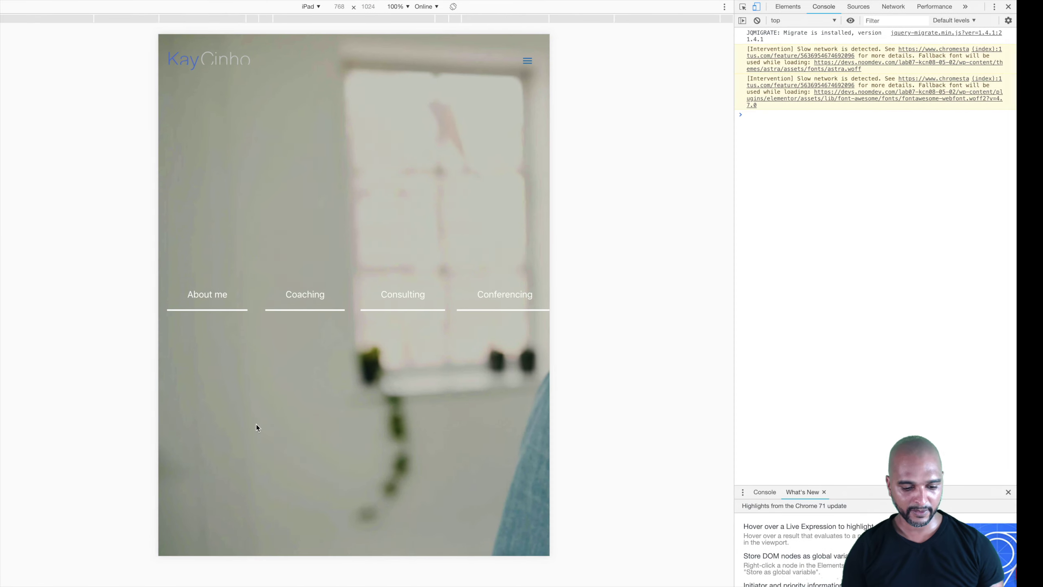
{"action": "key", "text": "super+r"}
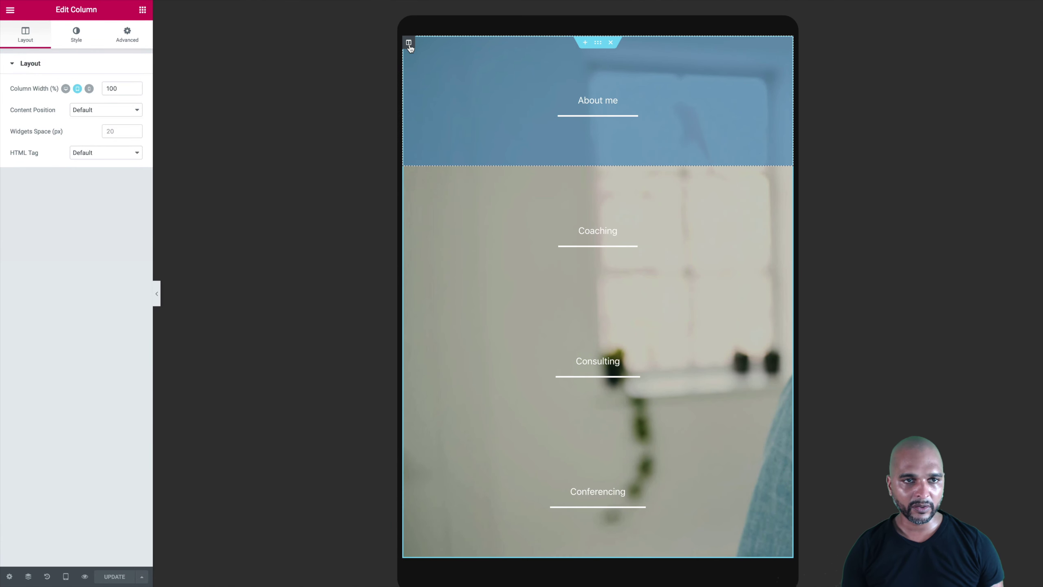
{"action": "left_click", "coordinate": [68, 38]}
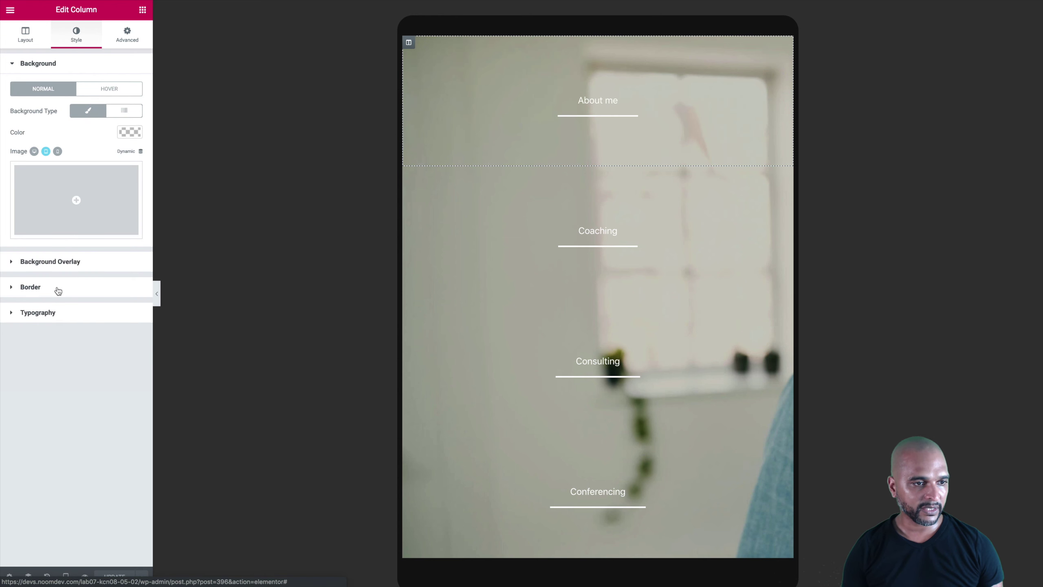
{"action": "left_click", "coordinate": [39, 289]}
{"action": "left_click", "coordinate": [28, 41]}
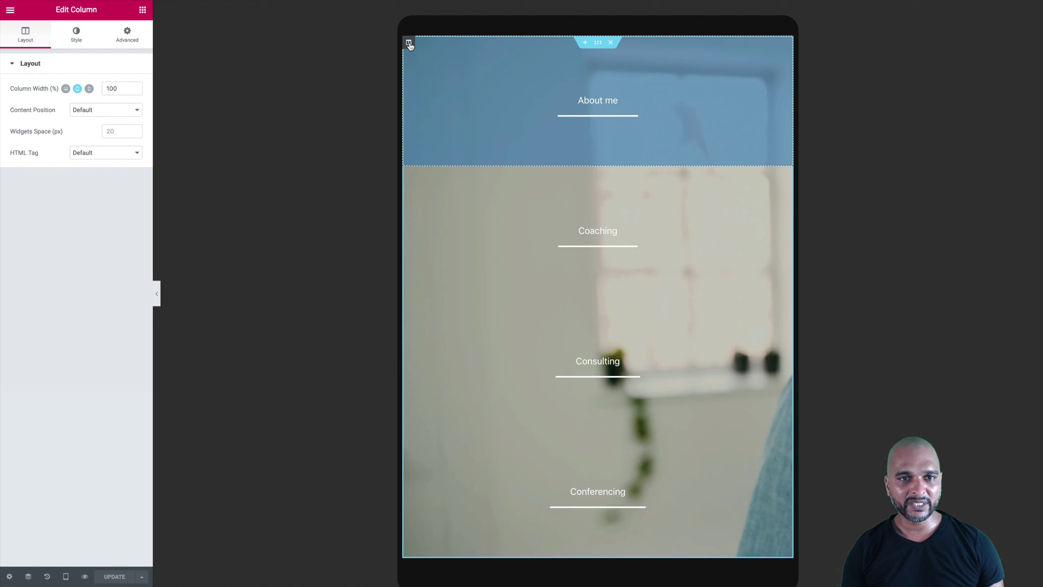
- Give the About me column a solid tablet border with unlinked widths of 1 at the bottom and 0 on the other sides
{"action": "left_click", "coordinate": [76, 37]}
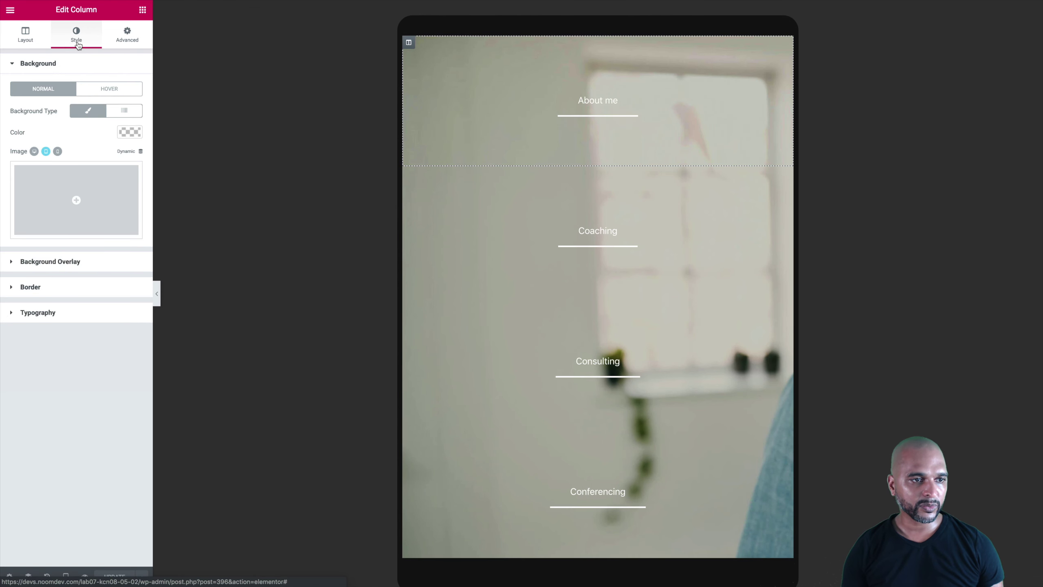
{"action": "left_click", "coordinate": [23, 287]}
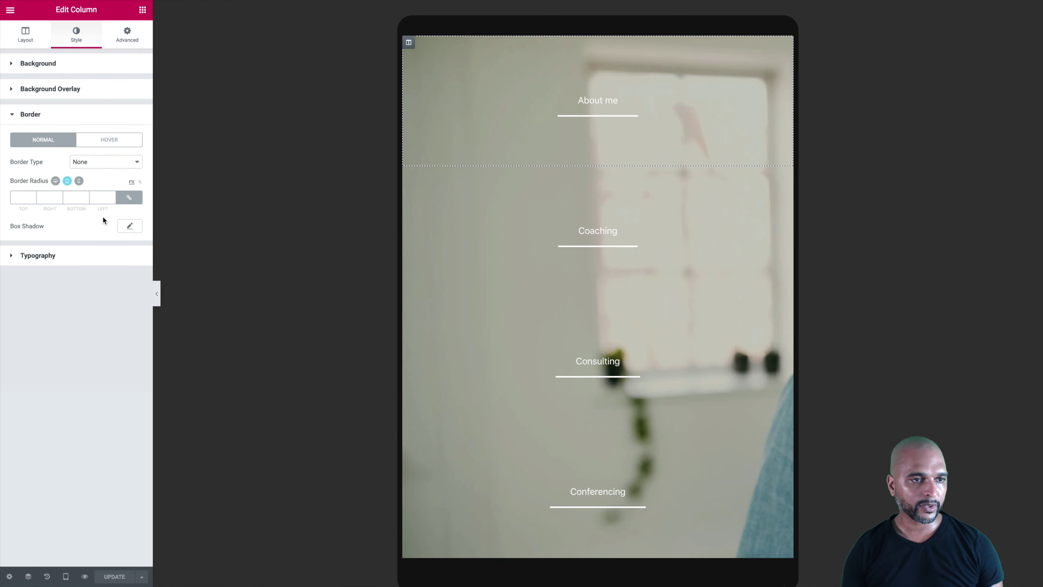
{"action": "left_click", "coordinate": [86, 166]}
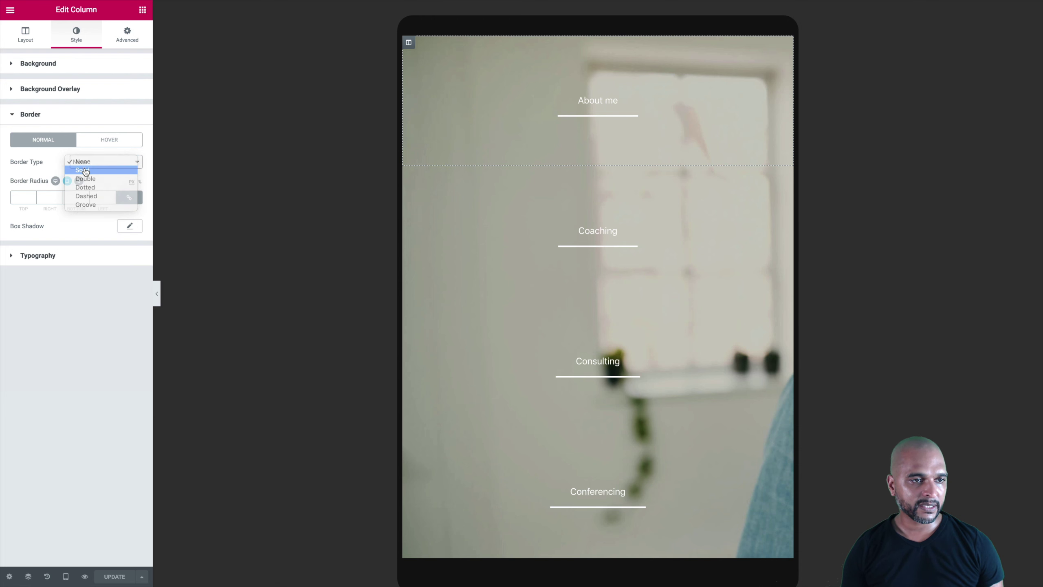
{"action": "left_click", "coordinate": [85, 170]}
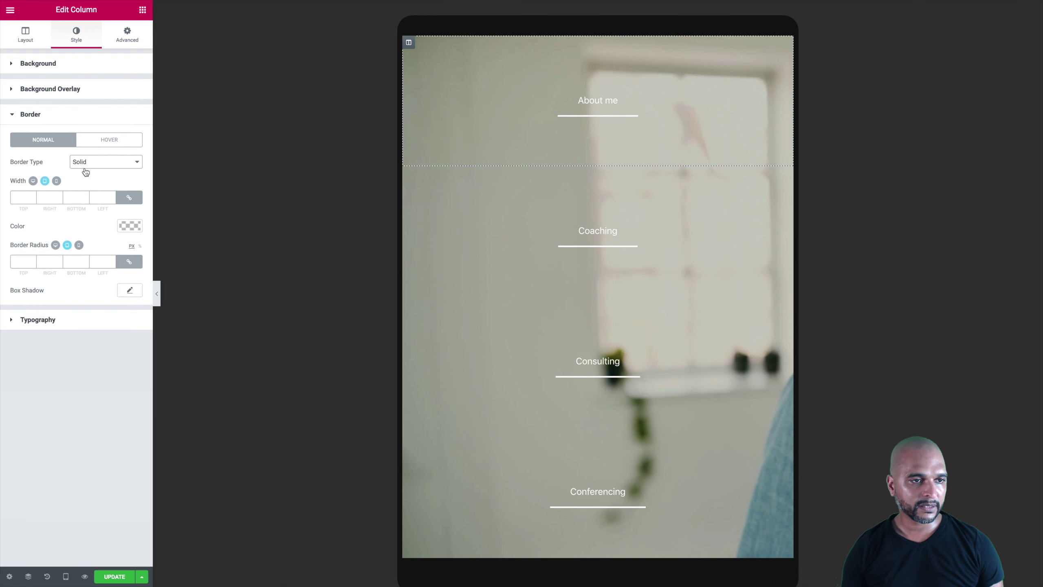
{"action": "left_click", "coordinate": [128, 199]}
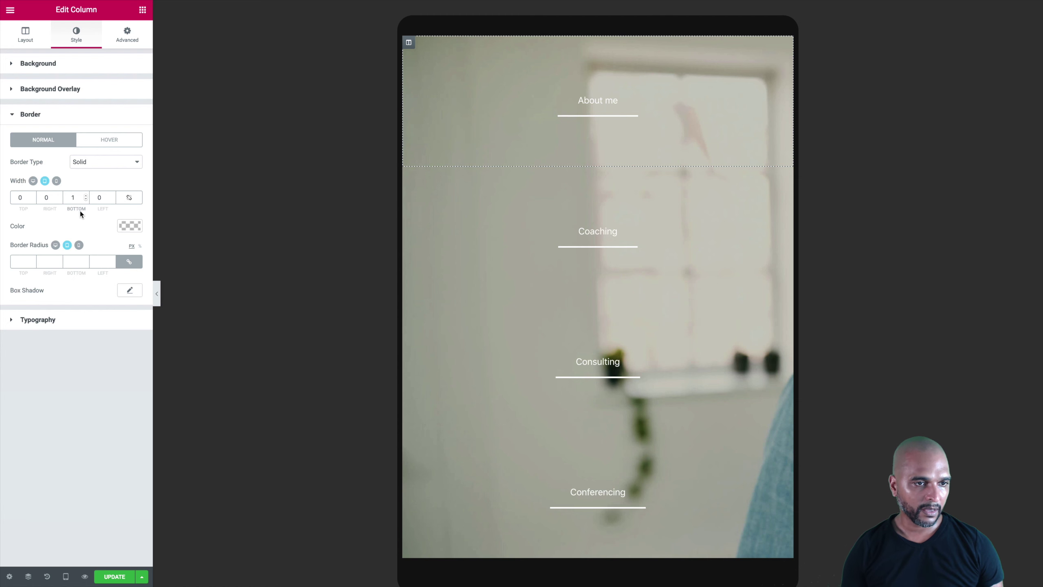
- Color the About me column's border grey #7a7a7a at about half opacity and check the updated page in the live iPad view
{"action": "left_click", "coordinate": [129, 226]}
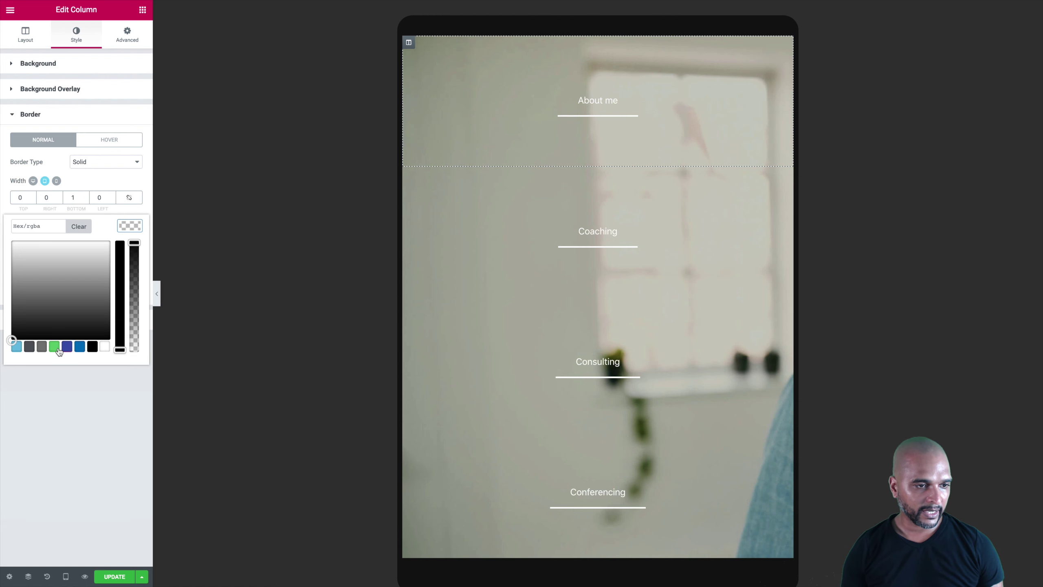
{"action": "left_click", "coordinate": [42, 347]}
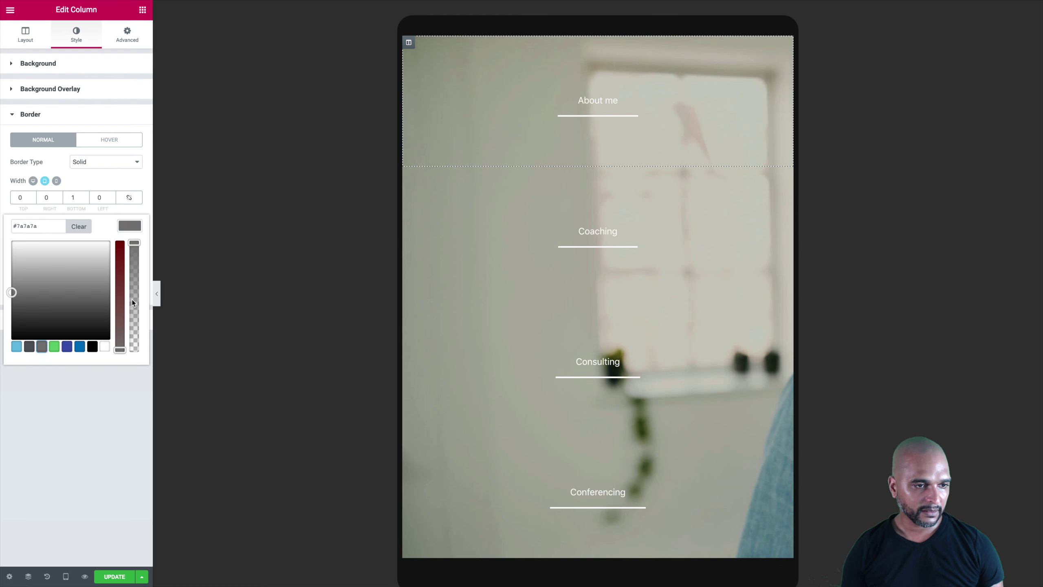
{"action": "left_click_drag", "start_coordinate": [133, 298], "coordinate": [134, 295]}
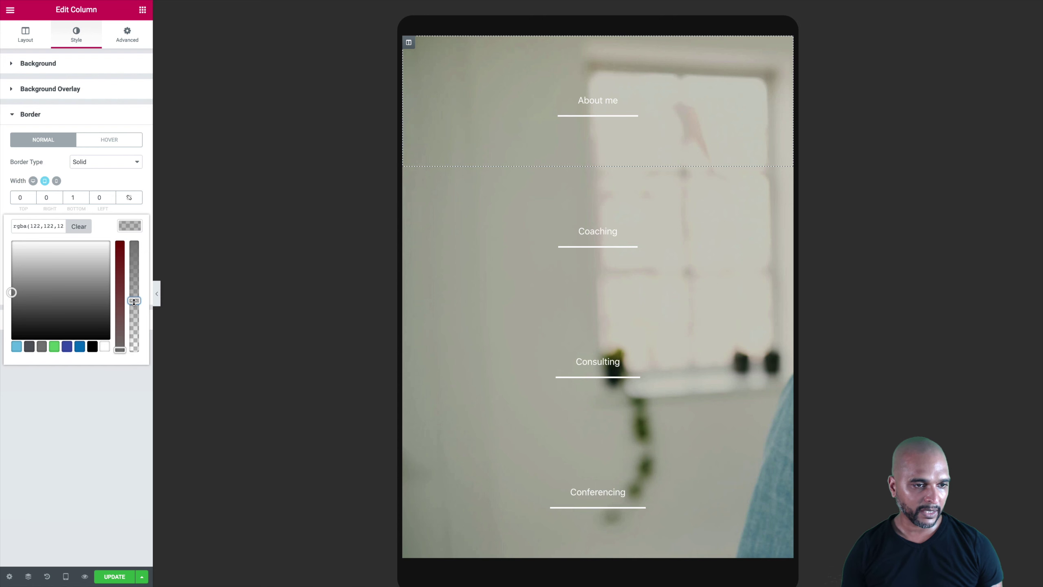
{"action": "left_click", "coordinate": [72, 472]}
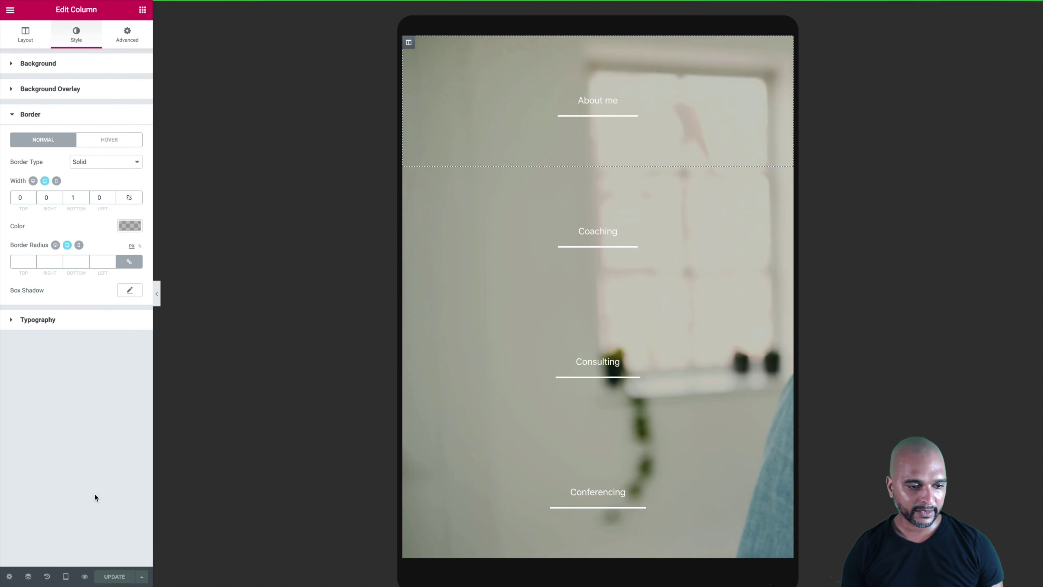
{"action": "key", "text": "ctrl+Left"}
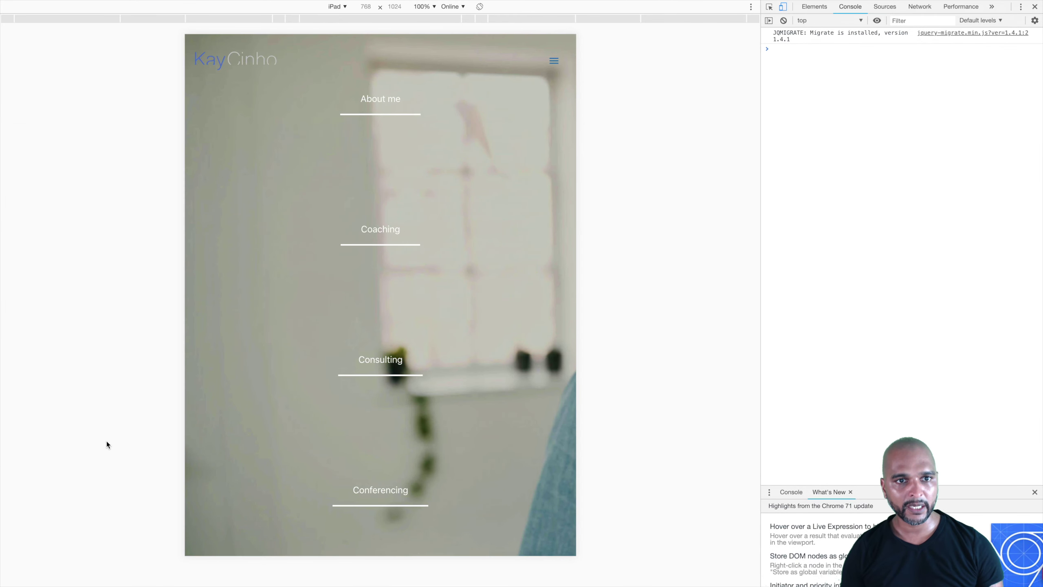
{"action": "key", "text": "super+r"}
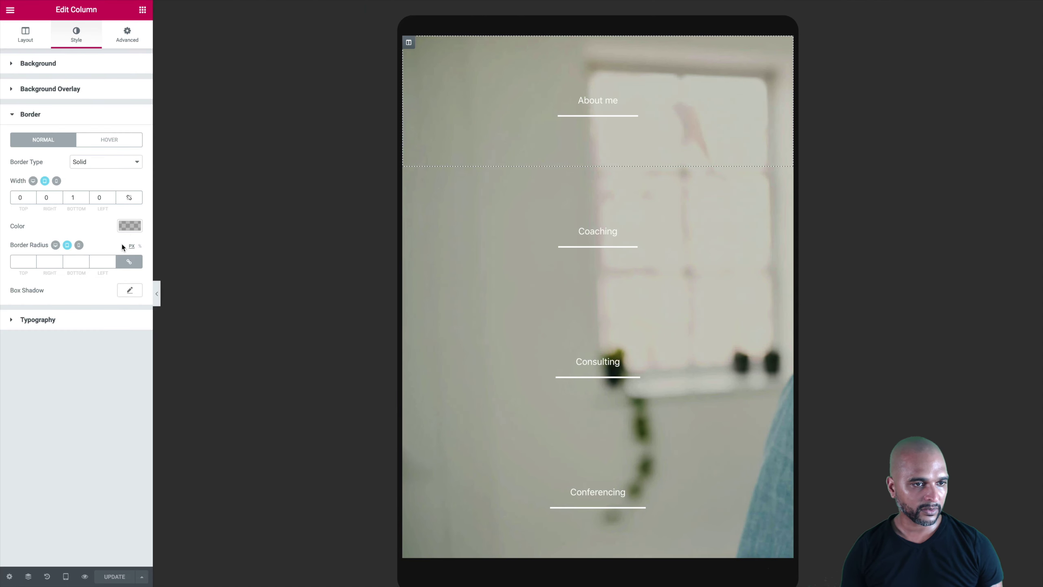
- Make the About me column's grey border much more transparent and check the updated page in the live iPad view
{"action": "left_click", "coordinate": [128, 227]}
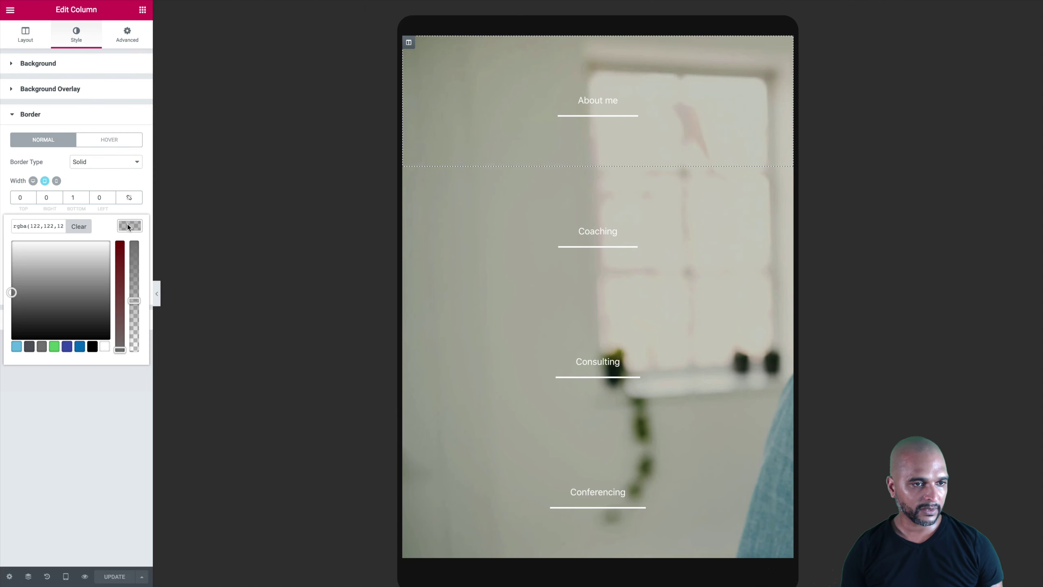
{"action": "left_click_drag", "start_coordinate": [134, 334], "coordinate": [135, 330]}
{"action": "left_click", "coordinate": [115, 577]}
{"action": "left_click", "coordinate": [86, 477]}
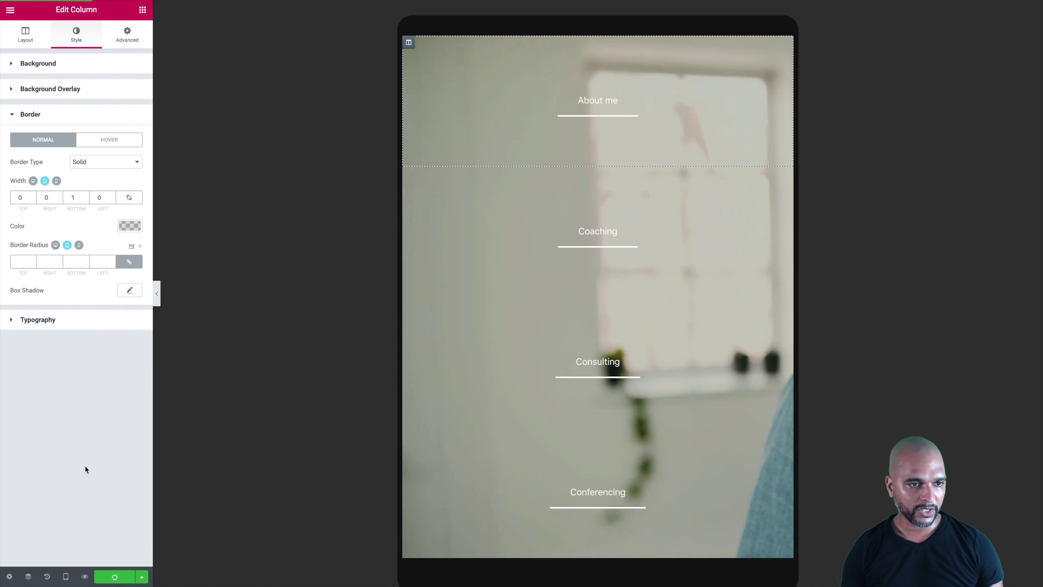
{"action": "key", "text": "ctrl+Left"}
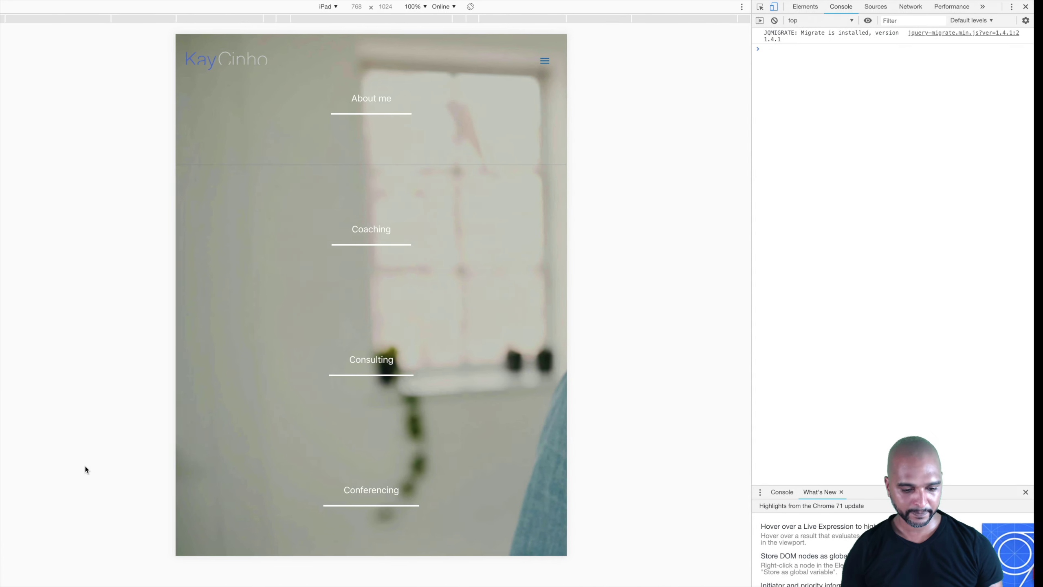
{"action": "key", "text": "super+r"}
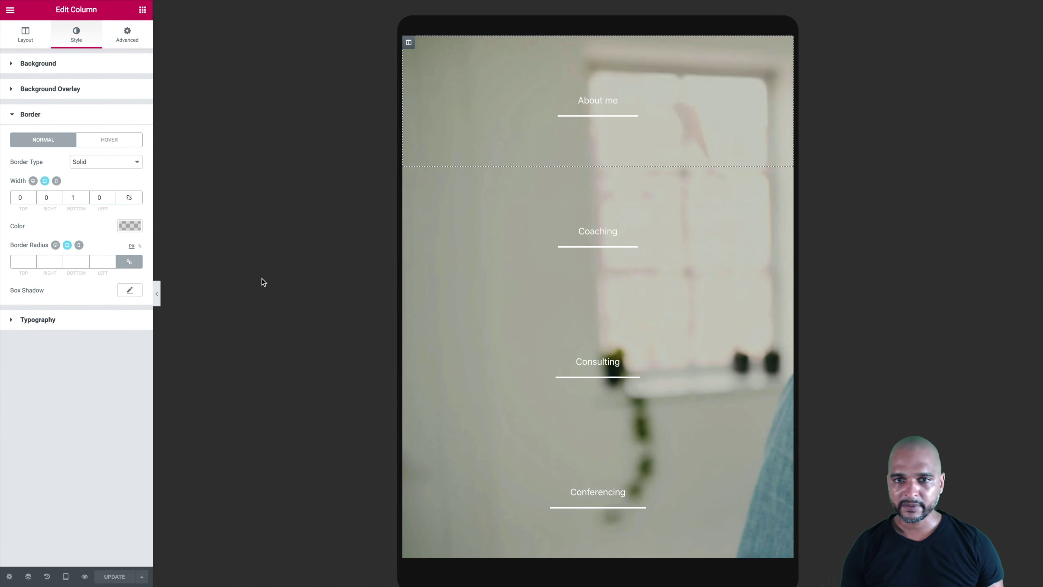
- Copy the About me column and paste its style onto the Coaching and Consulting columns
{"action": "right_click", "coordinate": [409, 42]}
{"action": "left_click", "coordinate": [431, 107]}
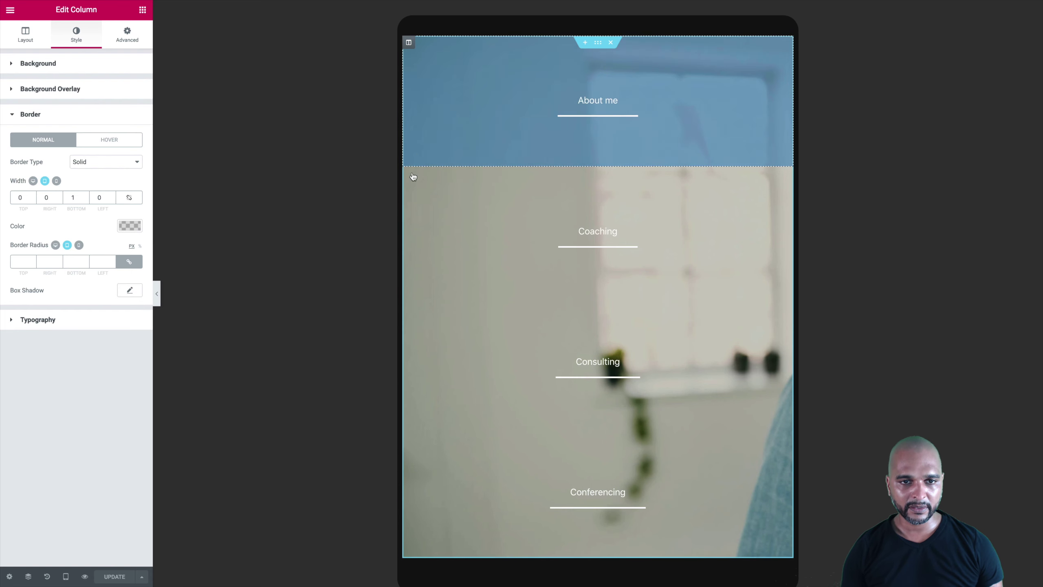
{"action": "right_click", "coordinate": [409, 175]}
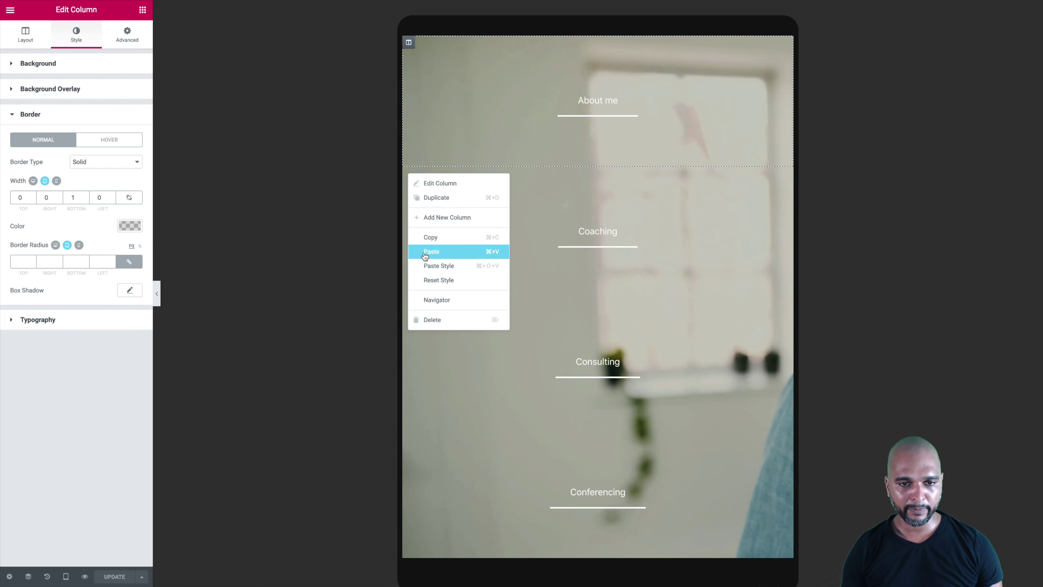
{"action": "left_click", "coordinate": [424, 267]}
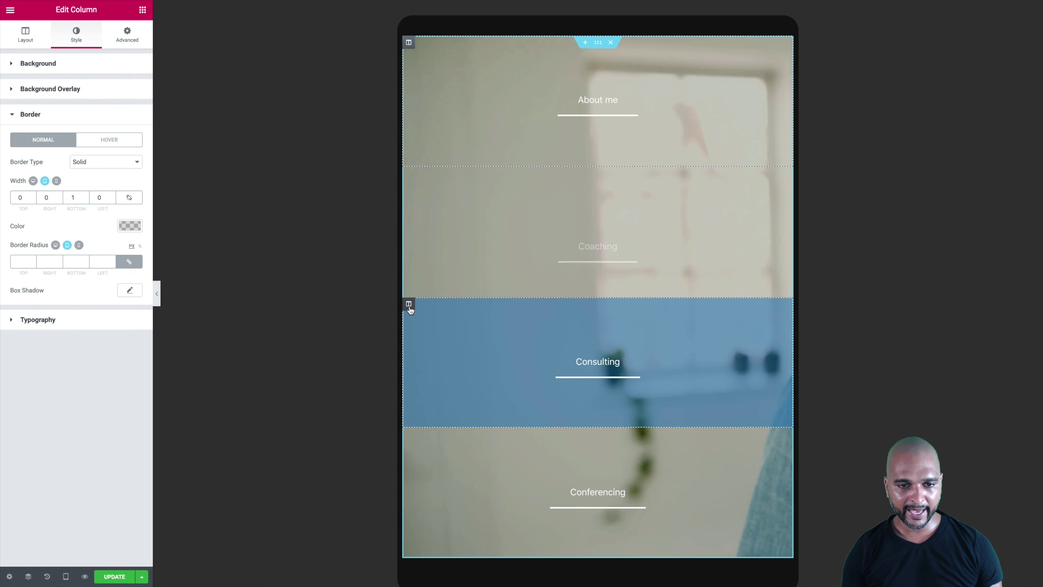
{"action": "right_click", "coordinate": [408, 304]}
{"action": "left_click", "coordinate": [428, 396]}
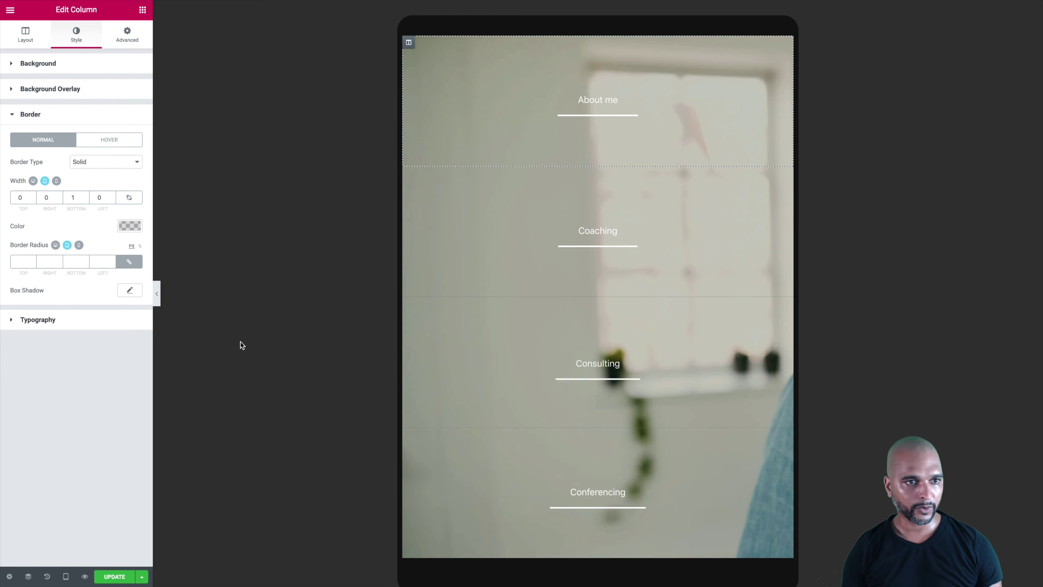
- Update the page with the new column dividers and reload the live iPad view to check them
{"action": "left_click", "coordinate": [117, 576]}
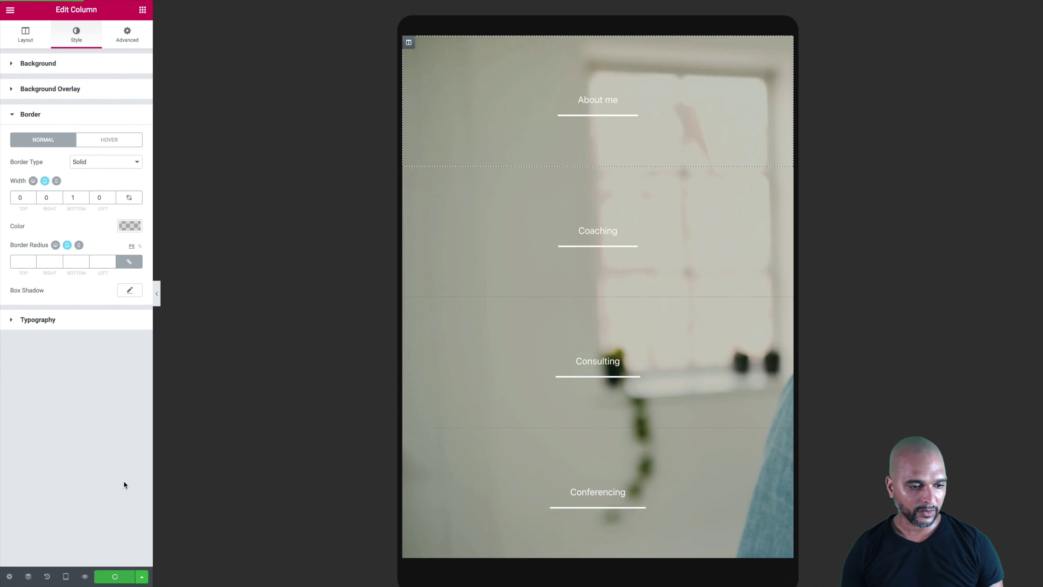
{"action": "key", "text": "ctrl+Left"}
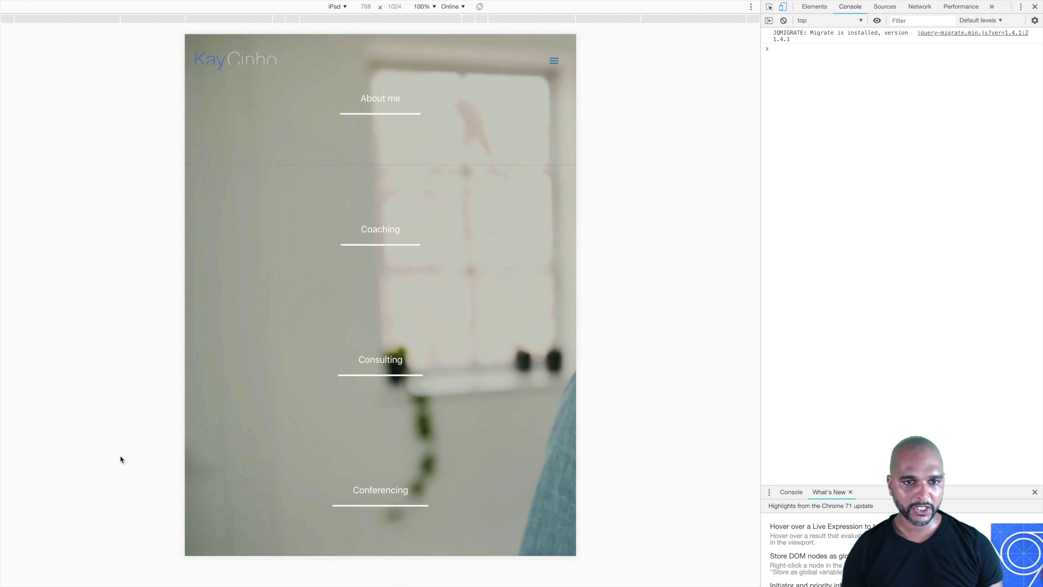
{"action": "key", "text": "super+r"}
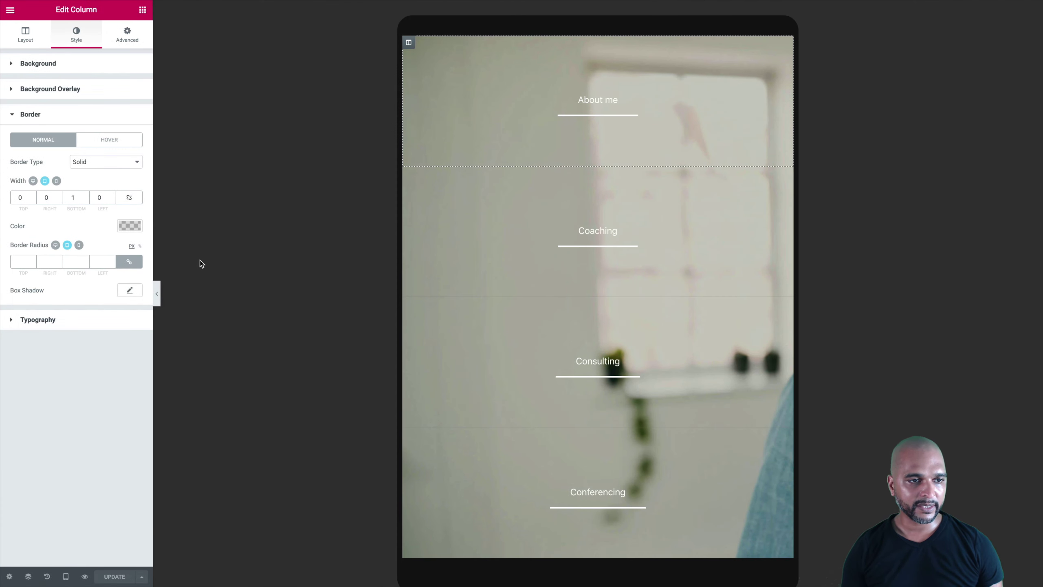
- Set the section's tablet background image to bg-22.jpg from the media library
{"action": "mouse_move", "coordinate": [460, 142]}
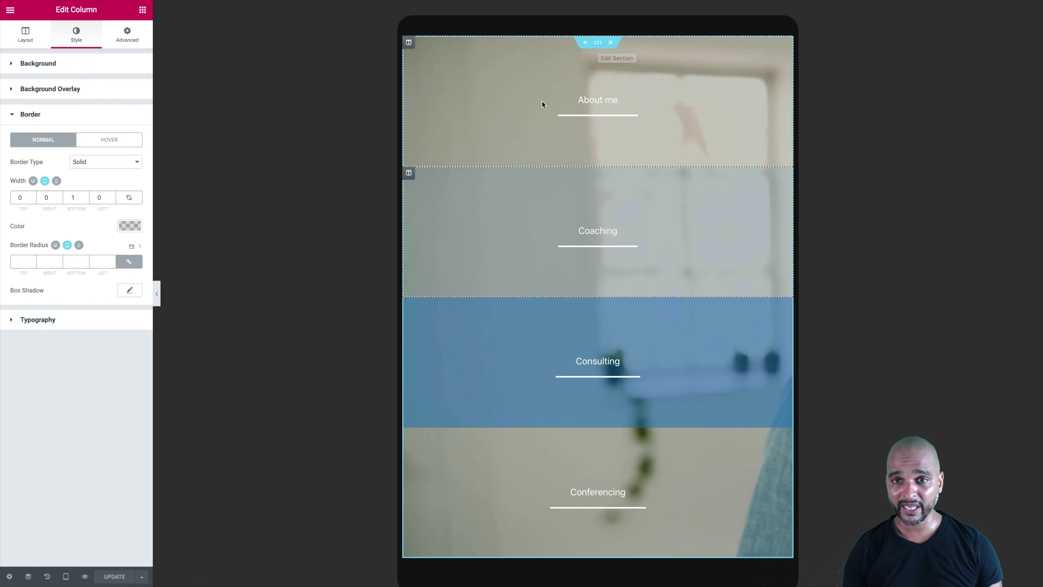
{"action": "left_click", "coordinate": [596, 44]}
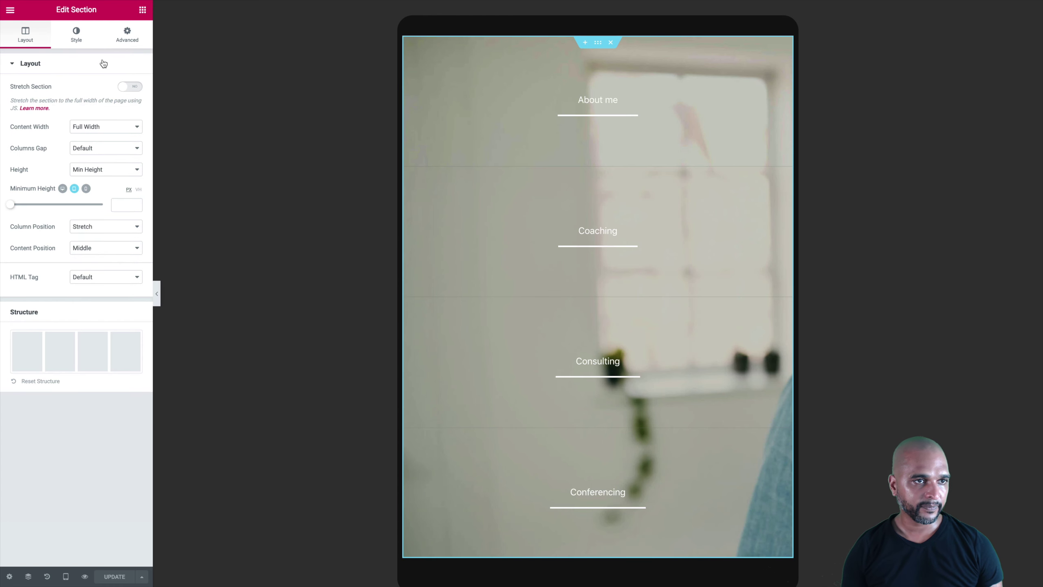
{"action": "left_click", "coordinate": [83, 48]}
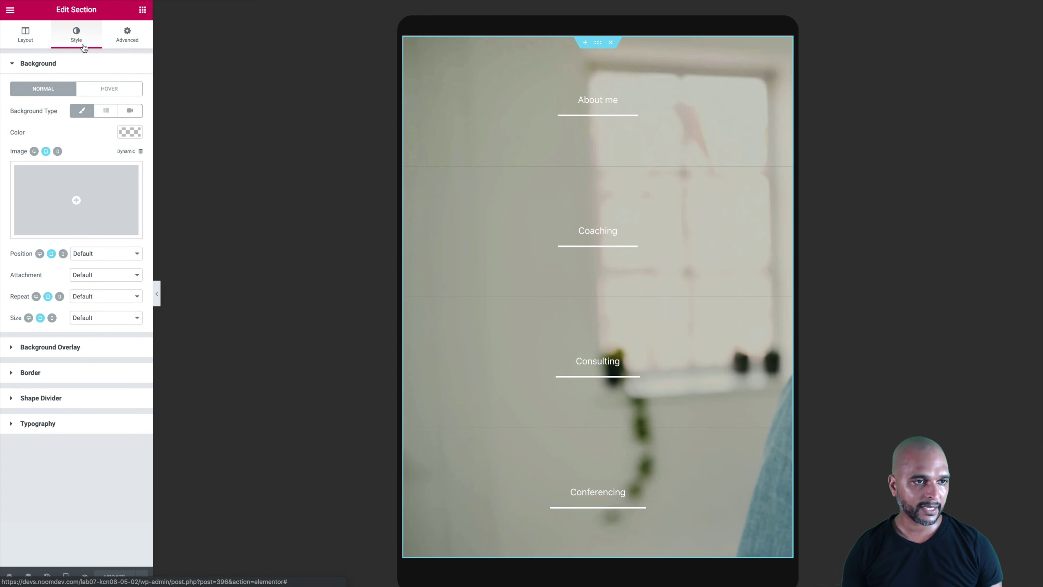
{"action": "left_click", "coordinate": [100, 188]}
{"action": "left_click", "coordinate": [132, 133]}
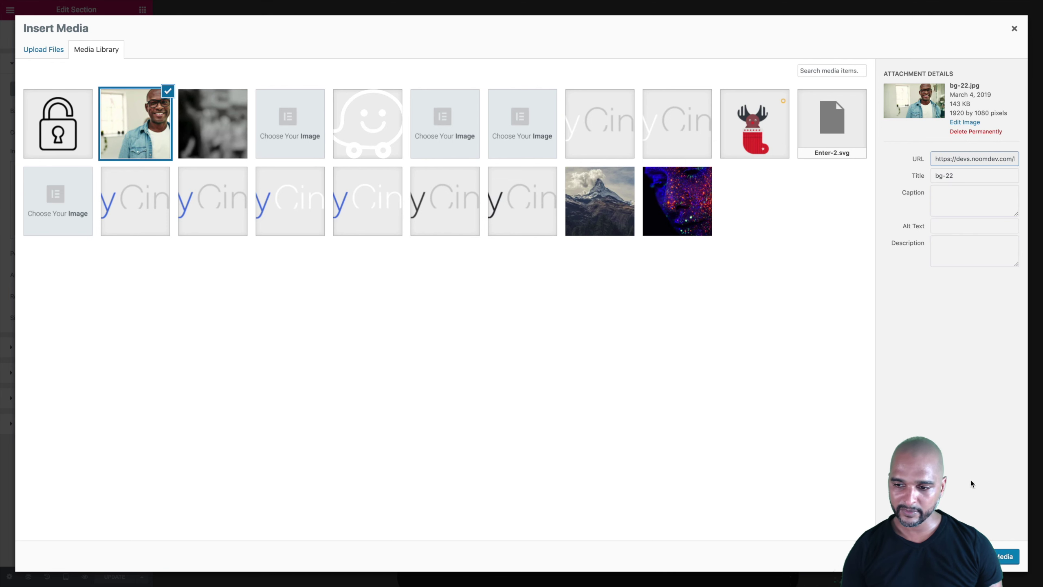
{"action": "left_click", "coordinate": [1004, 558]}
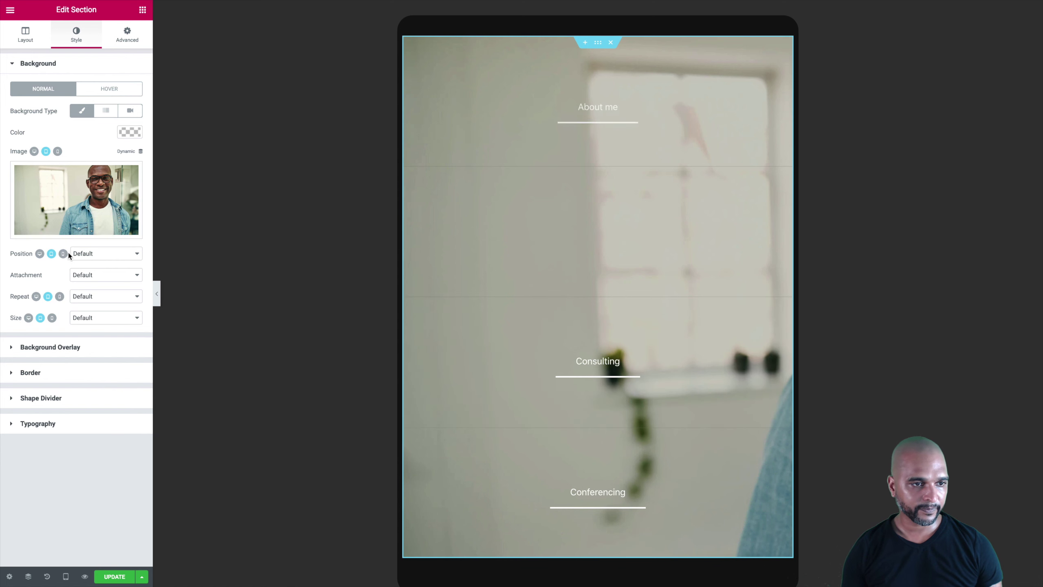
- Set the section's tablet background image to No-repeat with Cover size
{"action": "left_click", "coordinate": [85, 296]}
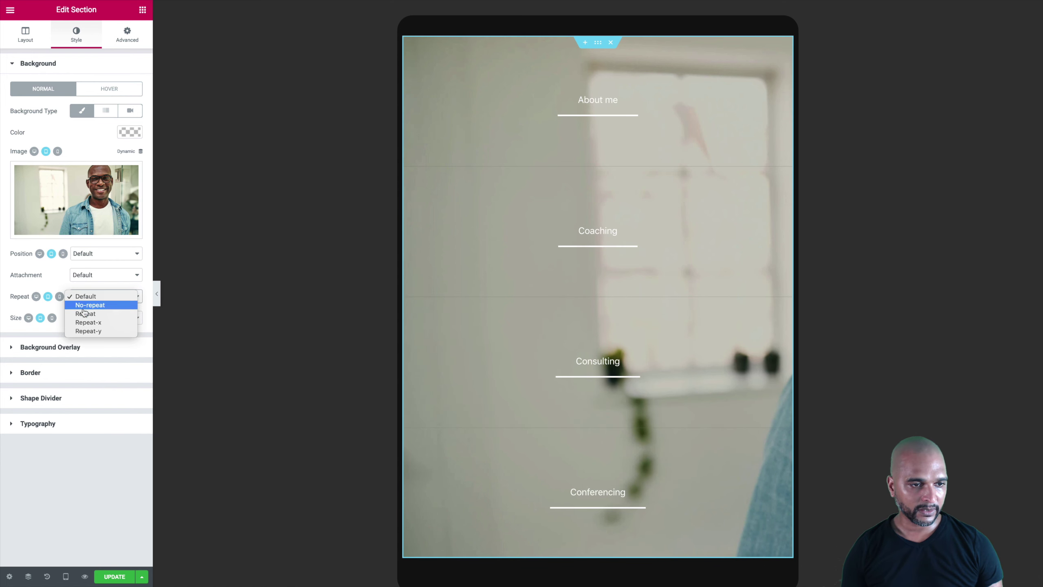
{"action": "left_click", "coordinate": [84, 306]}
{"action": "left_click", "coordinate": [84, 317]}
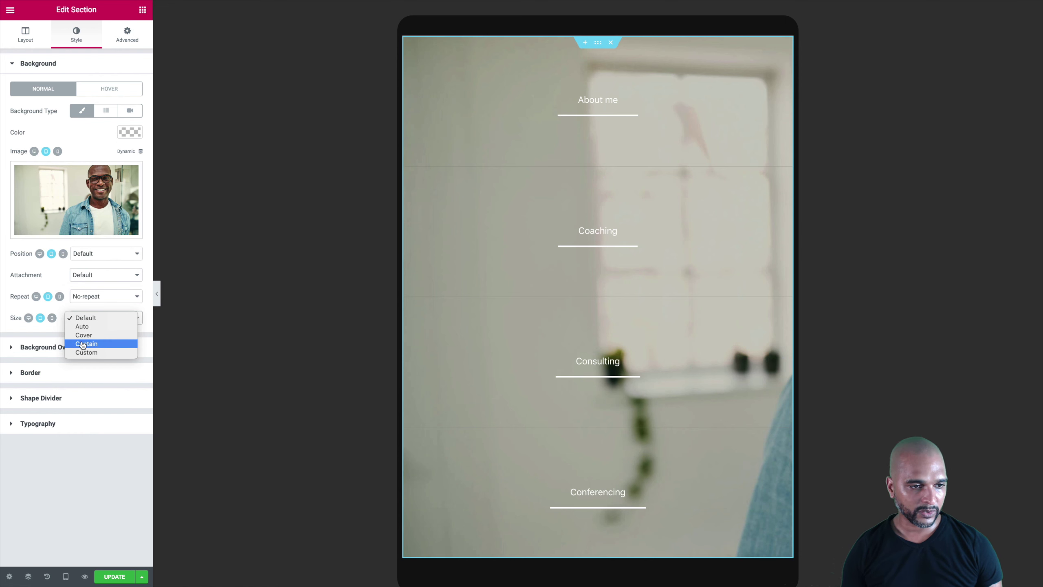
{"action": "left_click", "coordinate": [83, 336]}
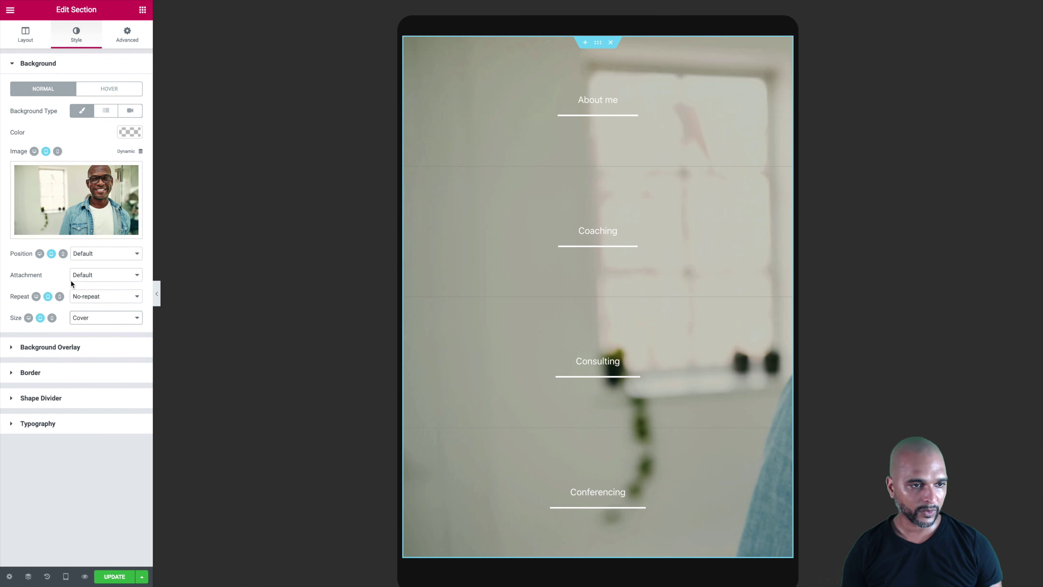
- Give the tablet background a custom position of X -571 px and Y 0 px, and update the page
{"action": "left_click", "coordinate": [83, 253]}
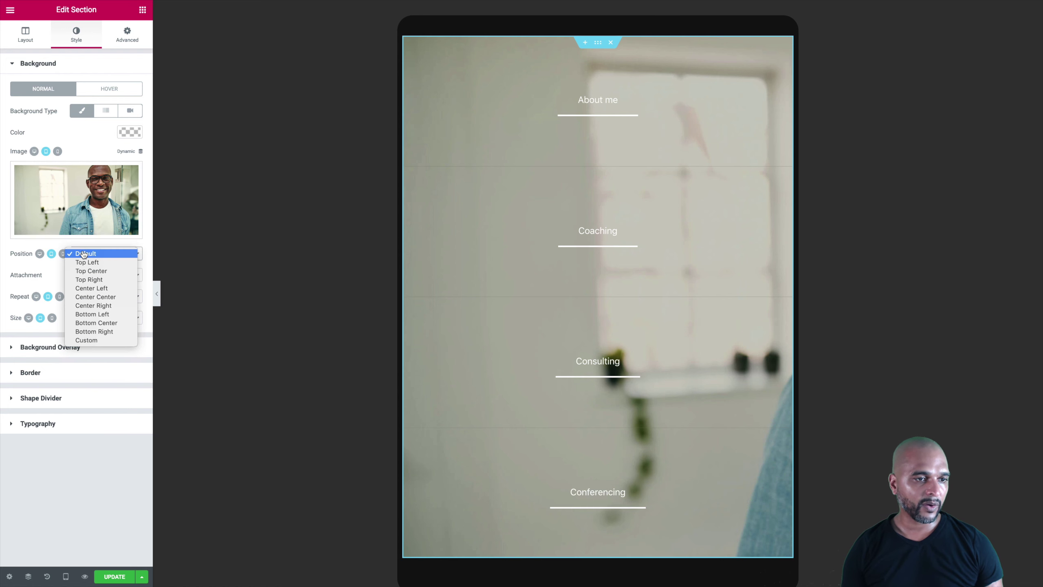
{"action": "left_click", "coordinate": [88, 341]}
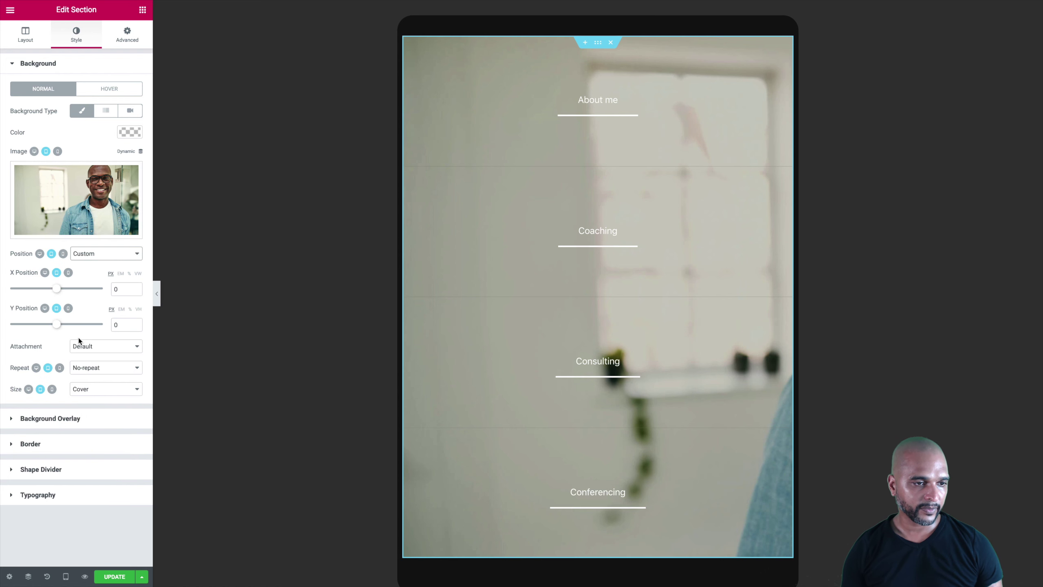
{"action": "left_click_drag", "start_coordinate": [58, 325], "coordinate": [54, 325]}
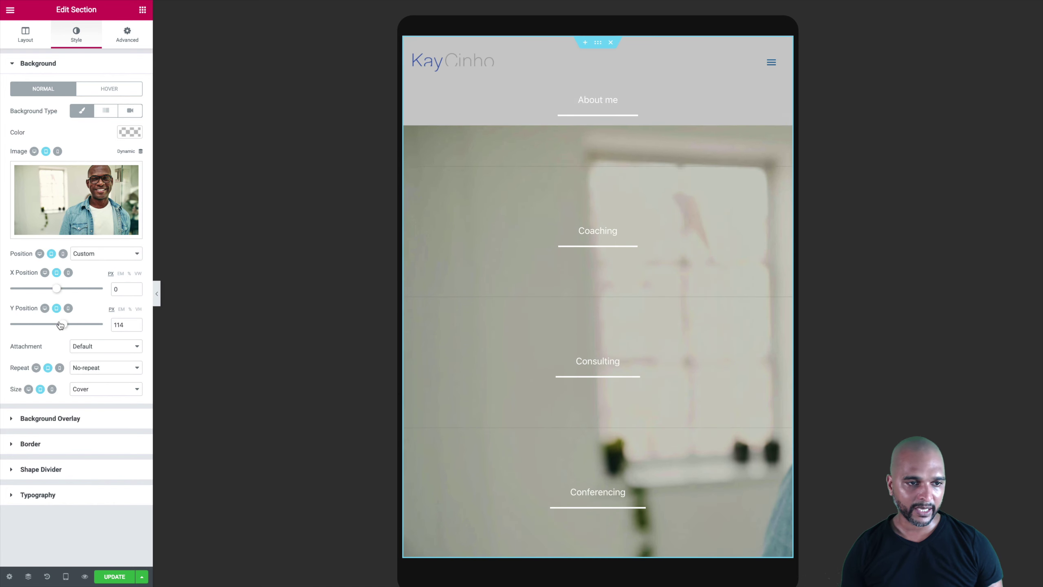
{"action": "left_click", "coordinate": [121, 325]}
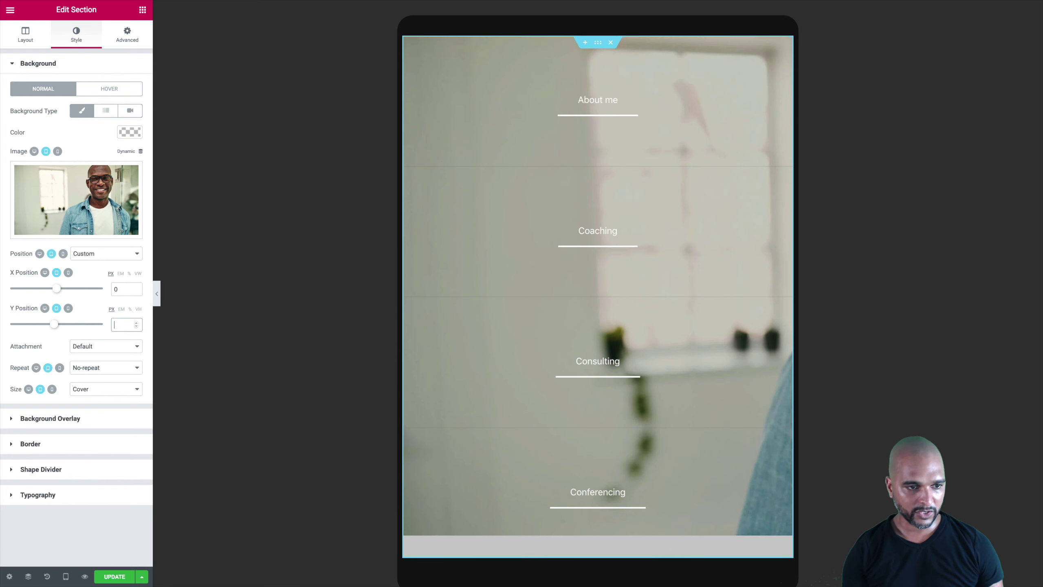
{"action": "key", "text": "Tab"}
{"action": "left_click_drag", "start_coordinate": [57, 292], "coordinate": [25, 292]}
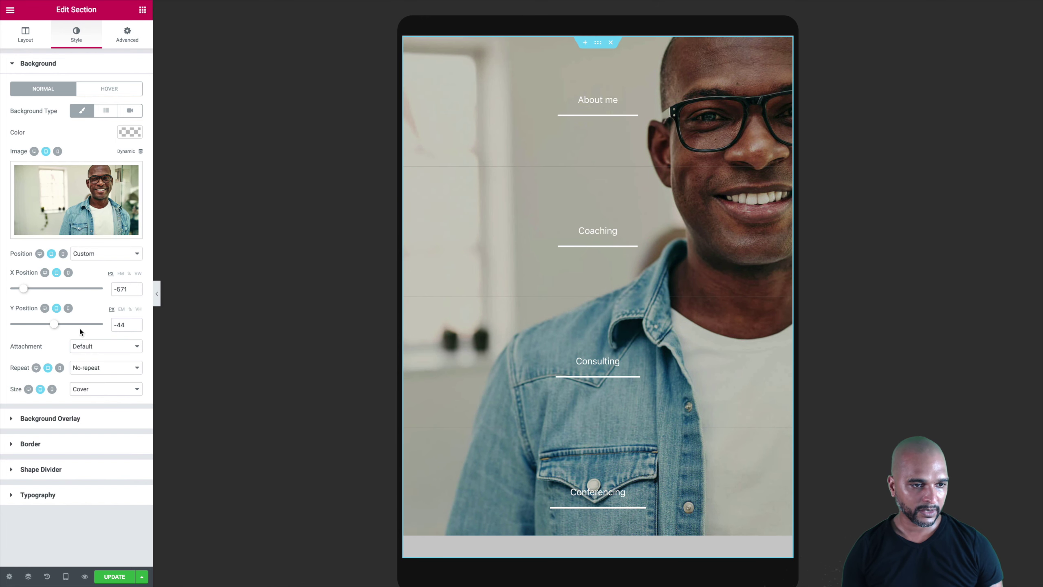
{"action": "type", "text": "0"}
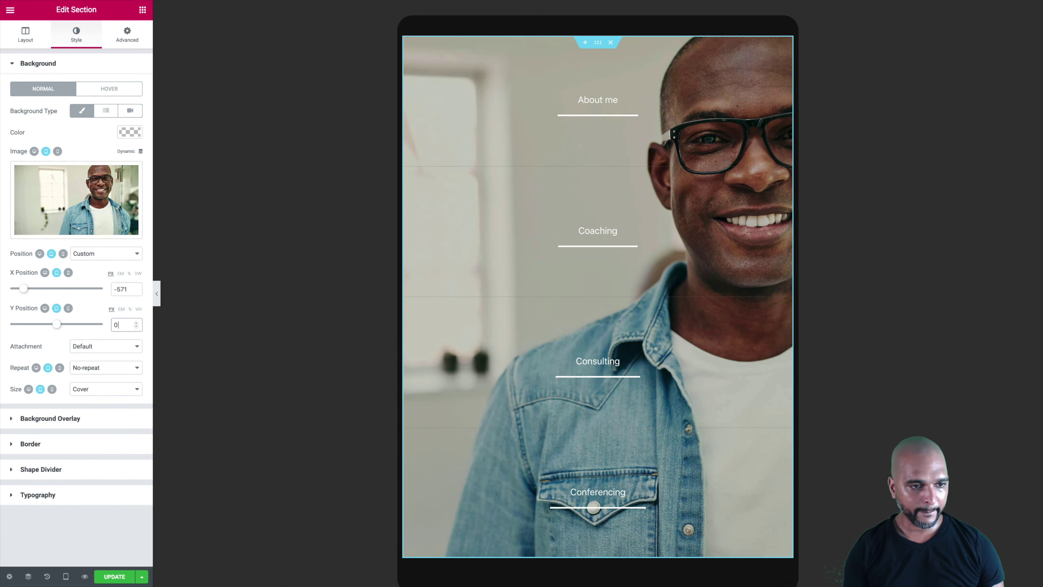
{"action": "left_click", "coordinate": [108, 577]}
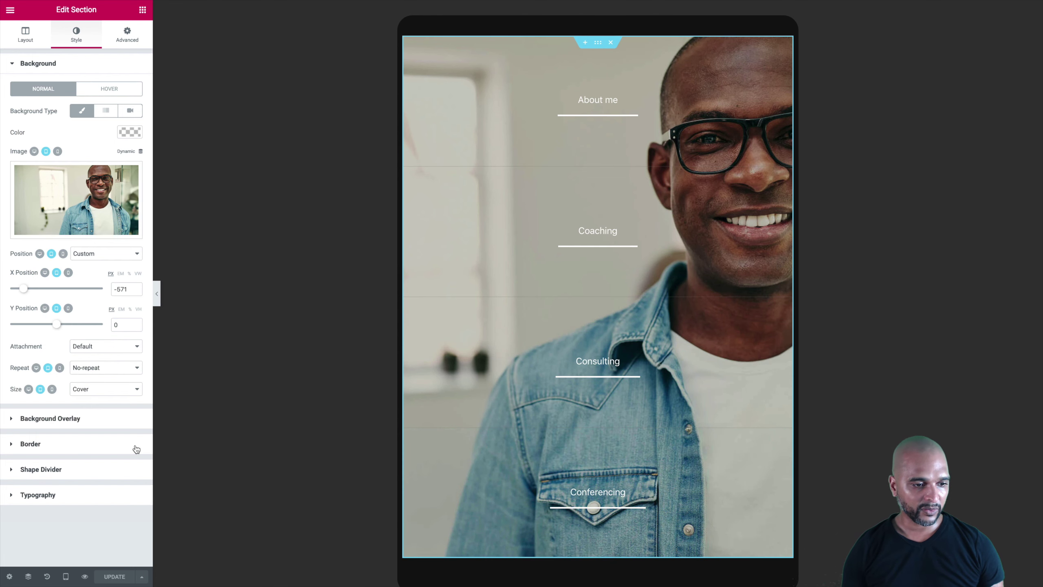
- Switch the editor to the mobile preview and check the live page as an iPhone 6/7/8
{"action": "left_click", "coordinate": [65, 575]}
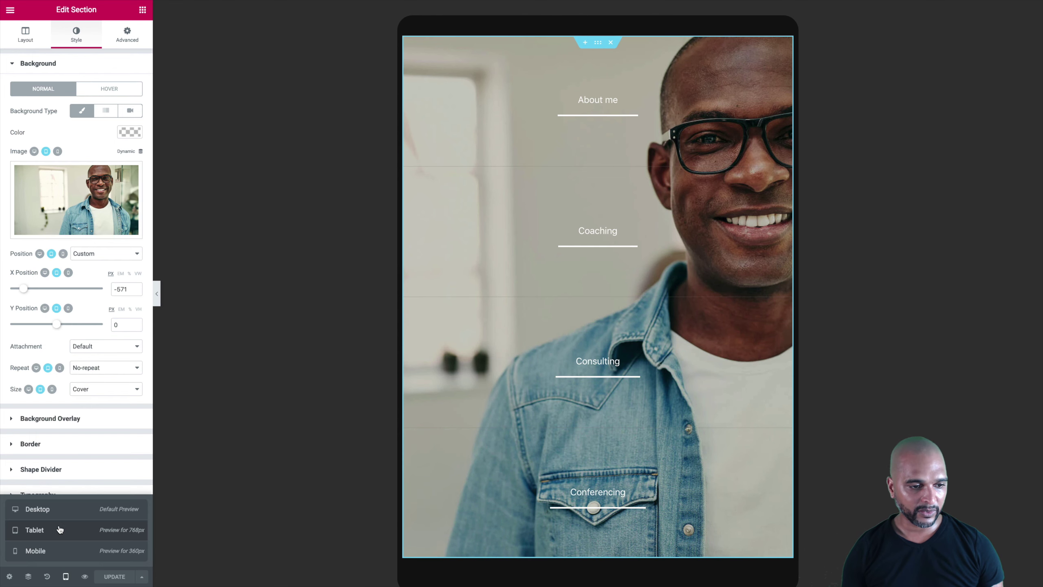
{"action": "left_click", "coordinate": [39, 552]}
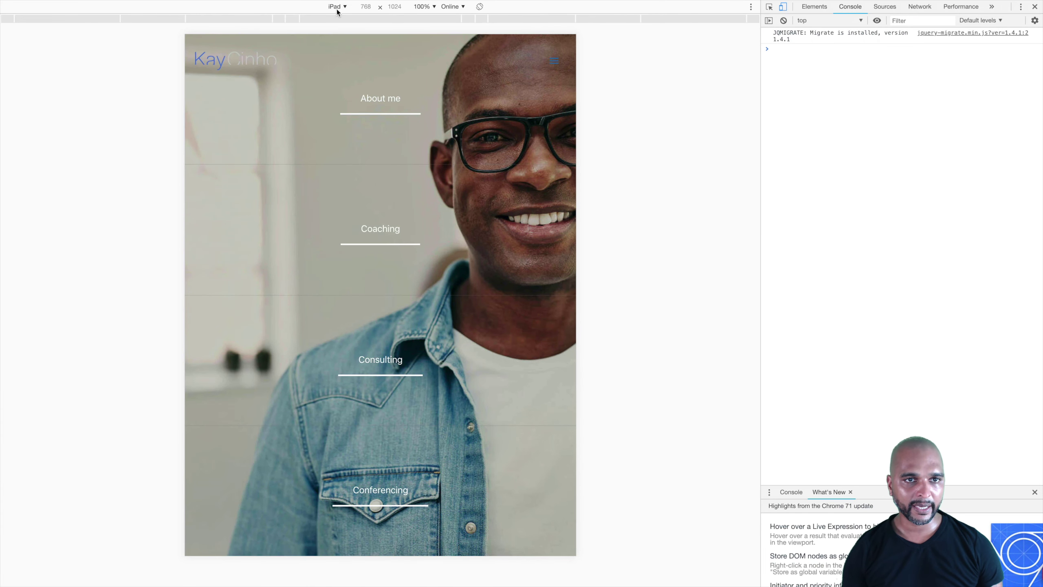
{"action": "left_click", "coordinate": [337, 7]}
{"action": "left_click", "coordinate": [327, 78]}
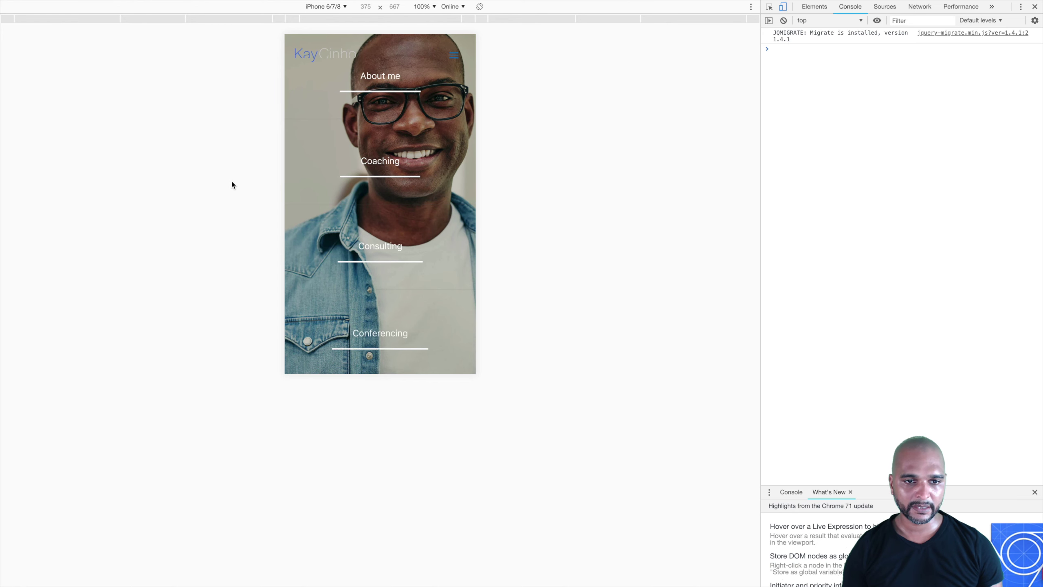
{"action": "key", "text": "ctrl+Right"}
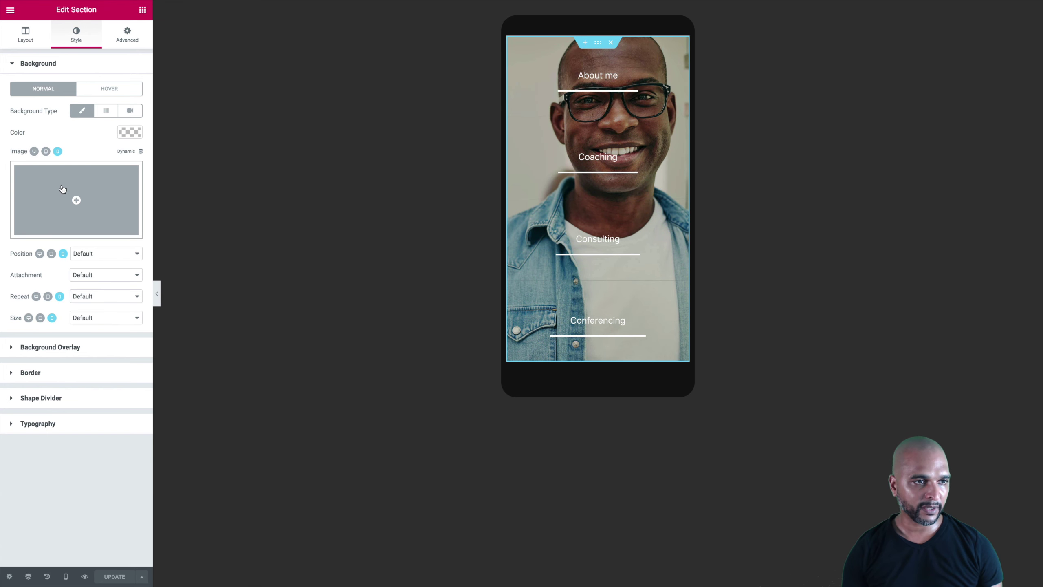
- Set the same portrait photo as the section's mobile background image, with No-repeat and Cover size
{"action": "left_click", "coordinate": [74, 193]}
{"action": "left_click", "coordinate": [1006, 556]}
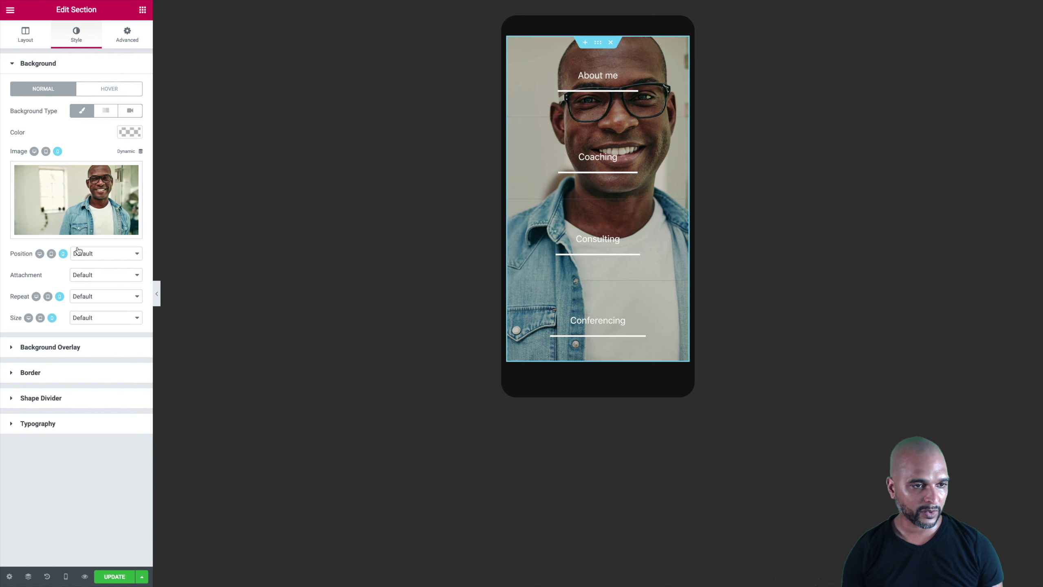
{"action": "left_click", "coordinate": [82, 296]}
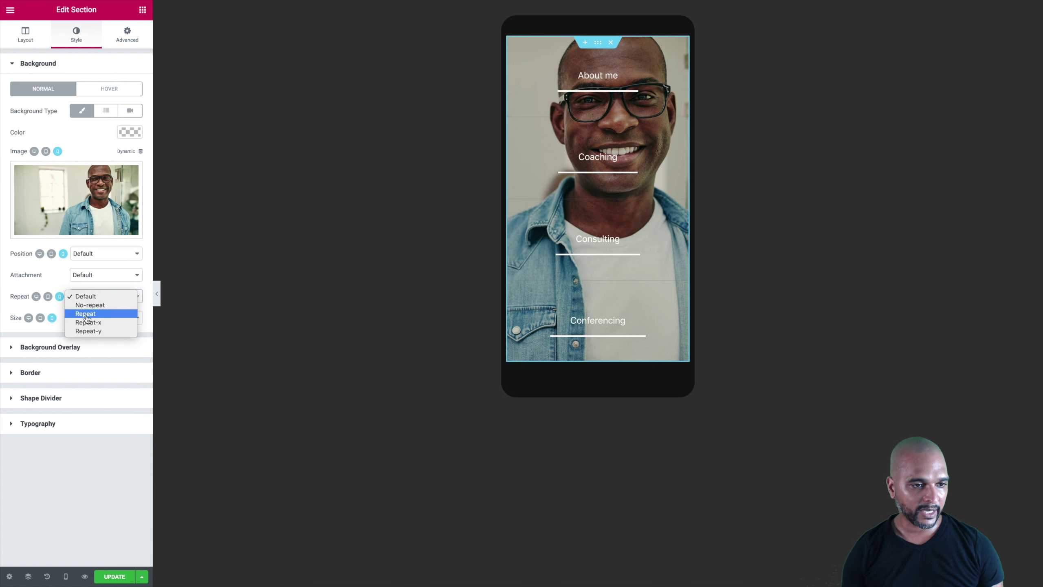
{"action": "left_click", "coordinate": [88, 306]}
{"action": "left_click", "coordinate": [88, 317]}
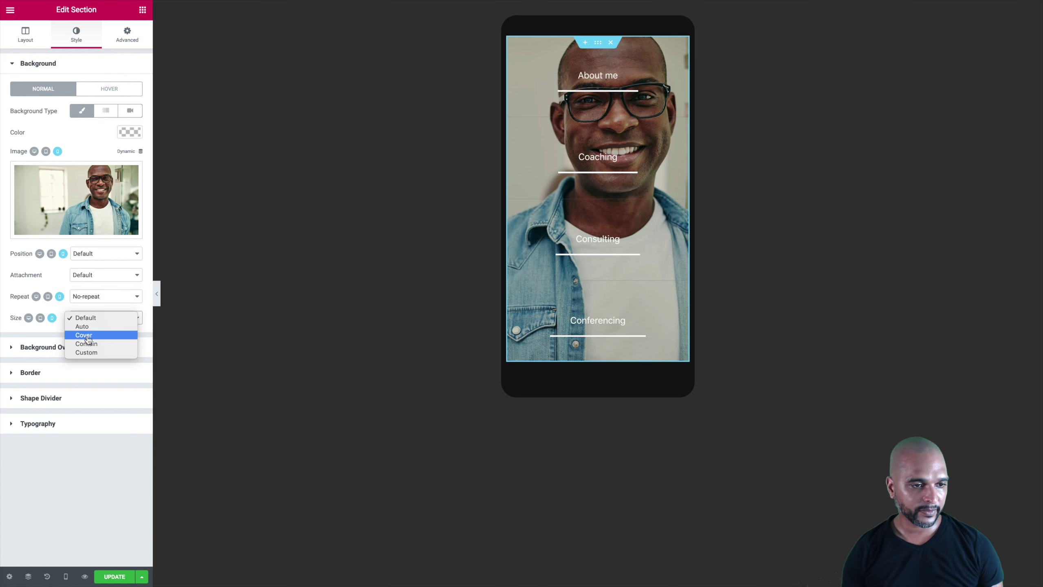
{"action": "left_click", "coordinate": [84, 335]}
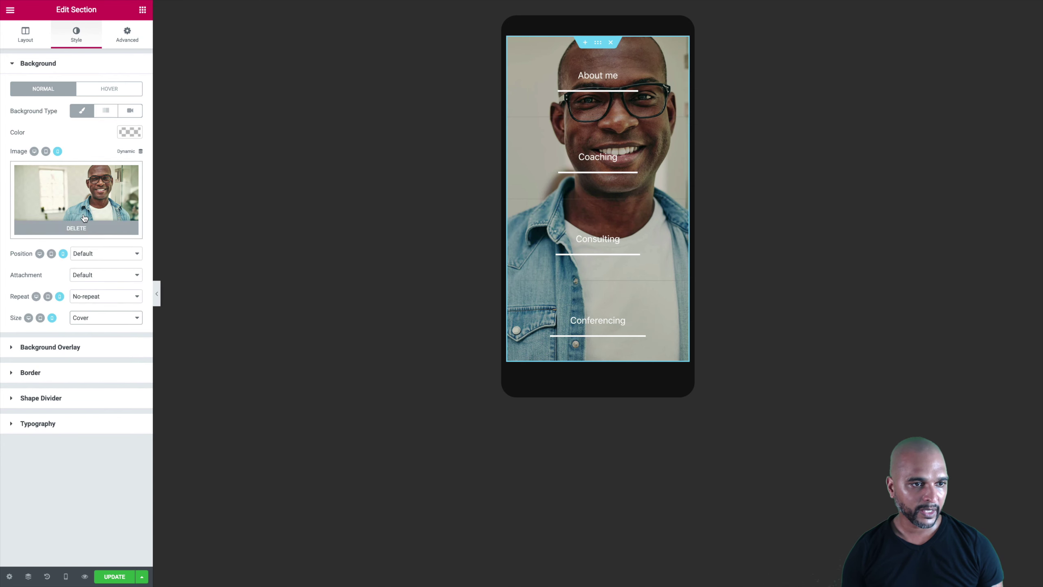
- Give the mobile background a custom position with X at about -422 px
{"action": "left_click", "coordinate": [76, 252]}
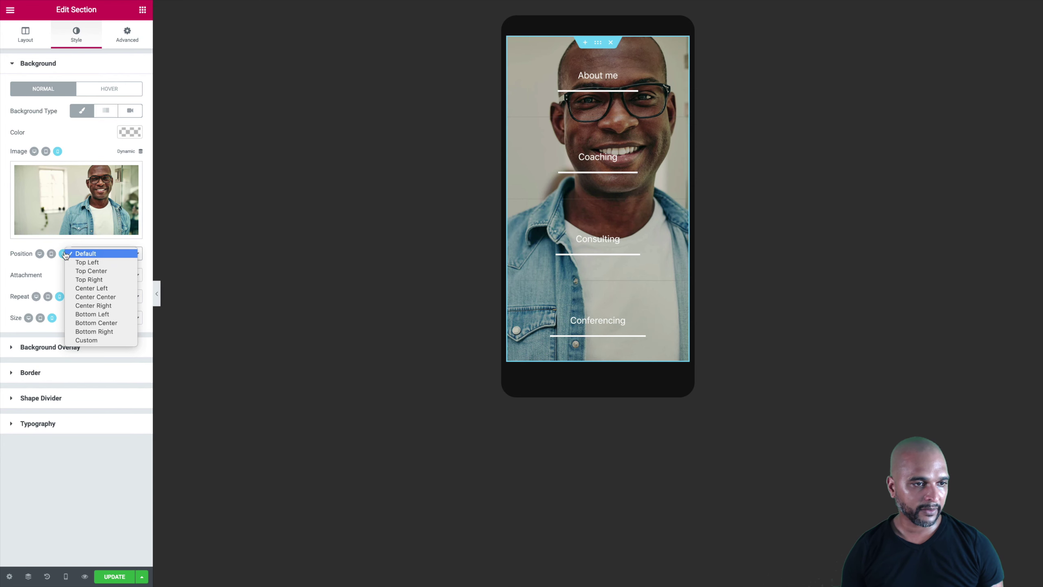
{"action": "left_click", "coordinate": [87, 340]}
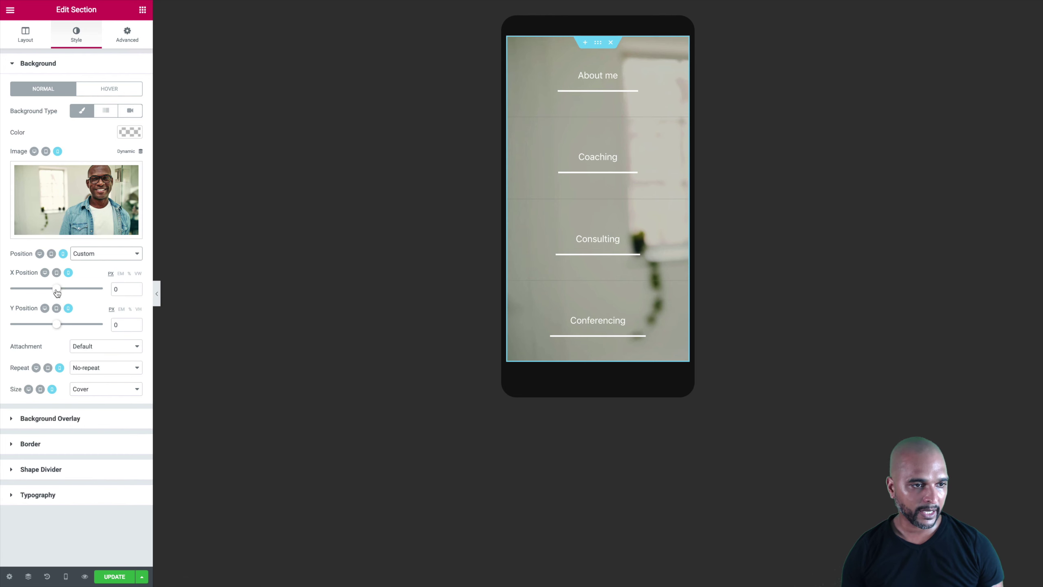
{"action": "left_click_drag", "start_coordinate": [57, 290], "coordinate": [70, 289]}
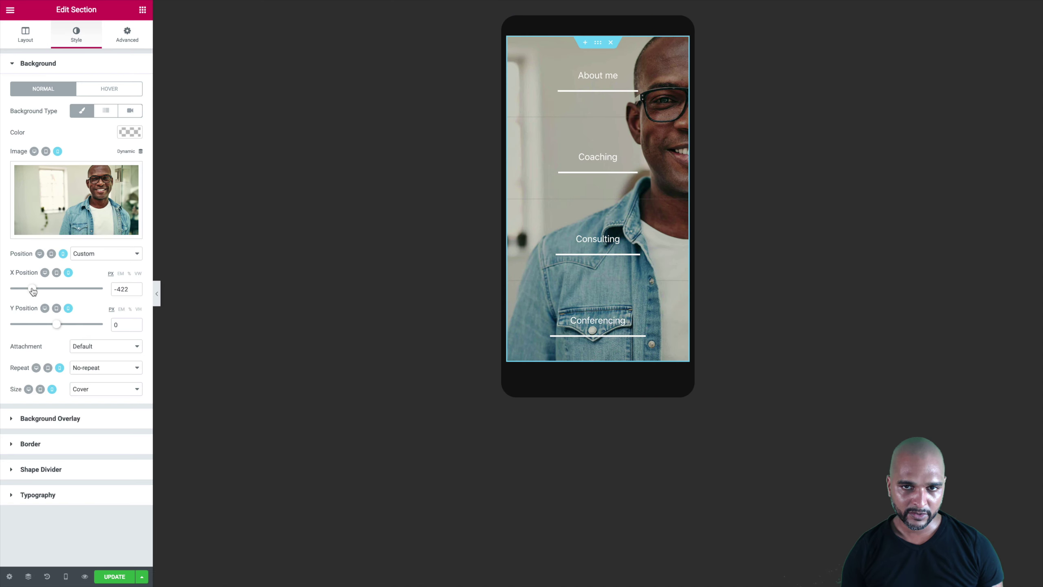
{"action": "left_click_drag", "start_coordinate": [32, 290], "coordinate": [32, 291]}
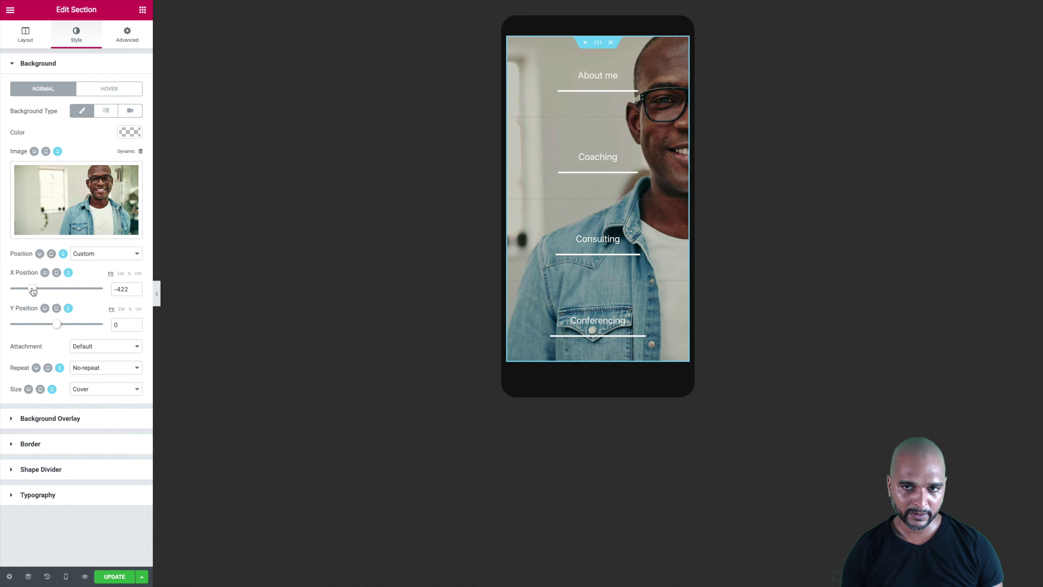
- Update the page and reload the live iPhone 6/7/8 view to check the repositioned background
{"action": "left_click", "coordinate": [100, 580]}
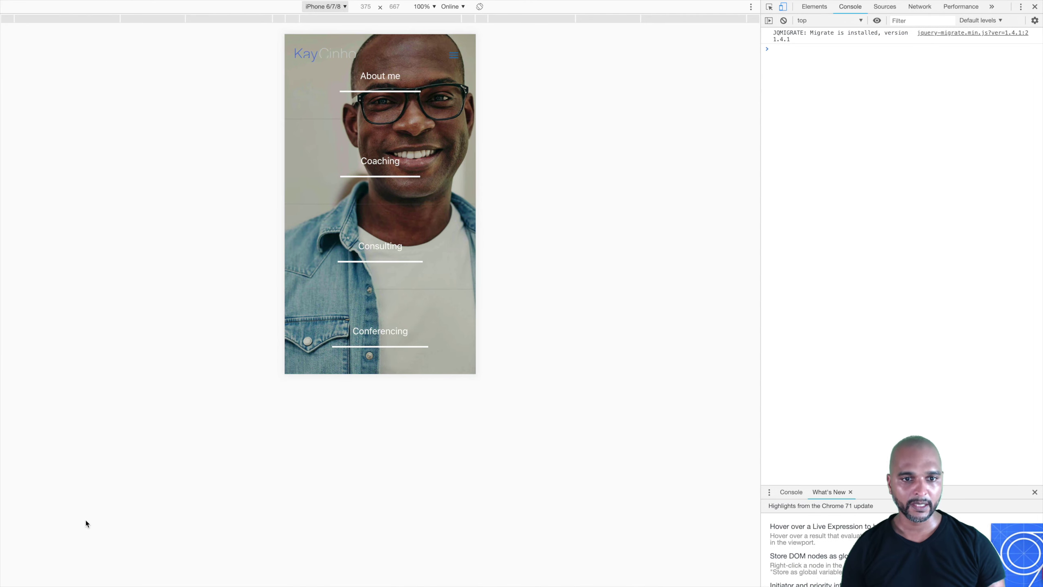
{"action": "key", "text": "super+r"}
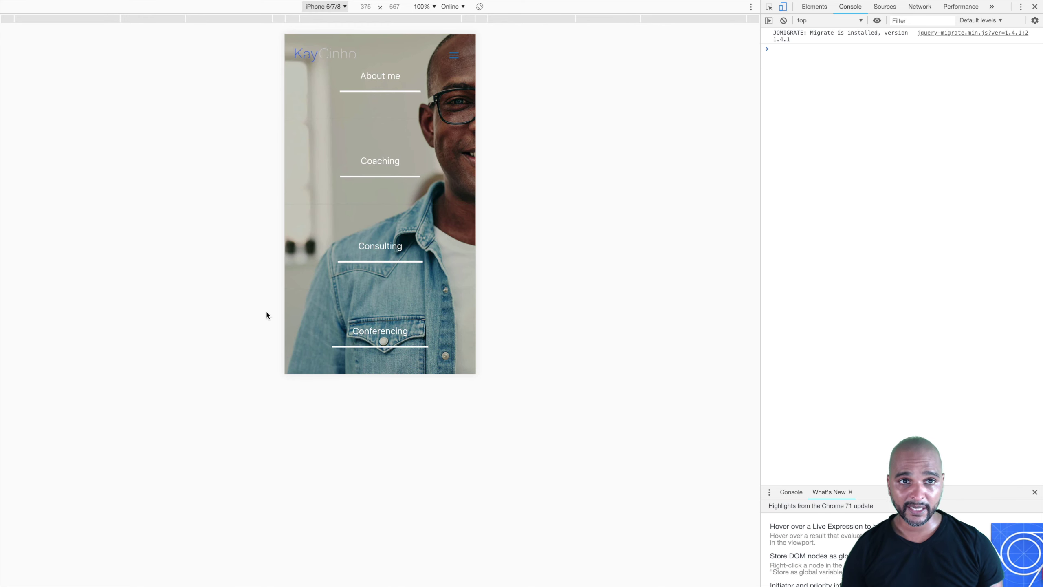
{"action": "key", "text": "ctrl+Right"}
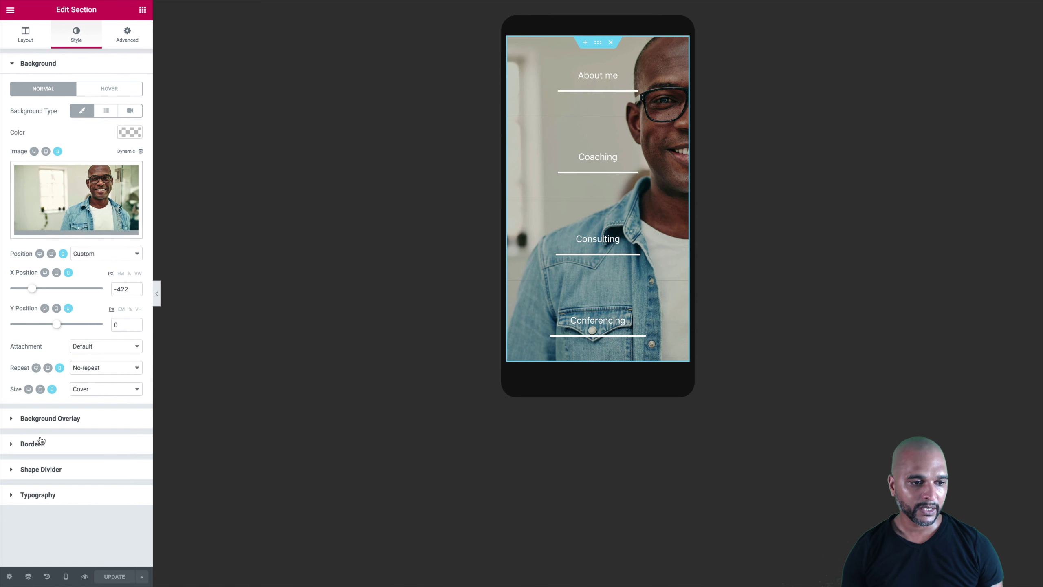
- Set the opacity of the section's background overlay to 0.3
{"action": "left_click", "coordinate": [38, 424]}
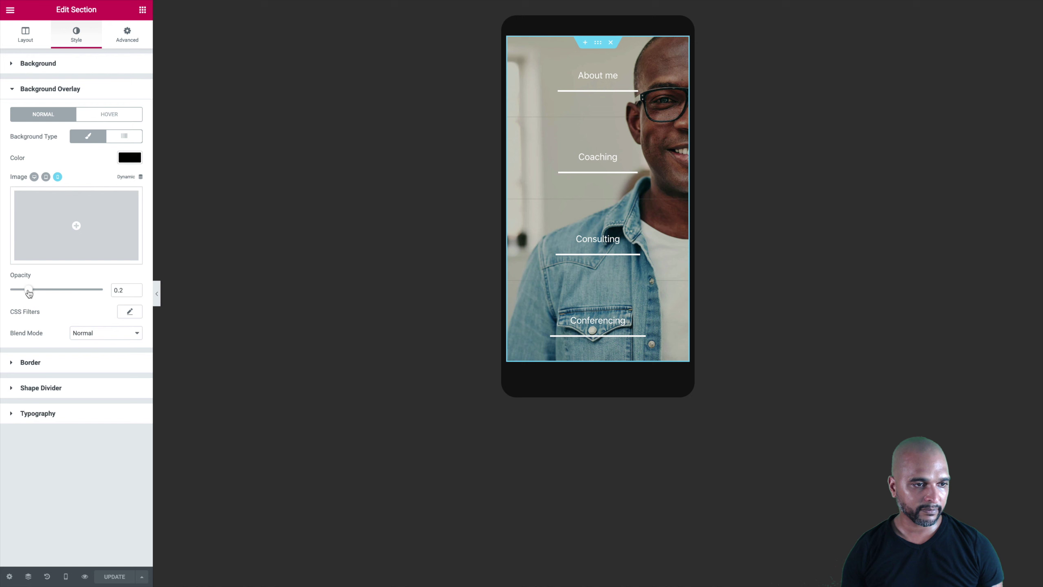
{"action": "left_click_drag", "start_coordinate": [29, 292], "coordinate": [39, 294]}
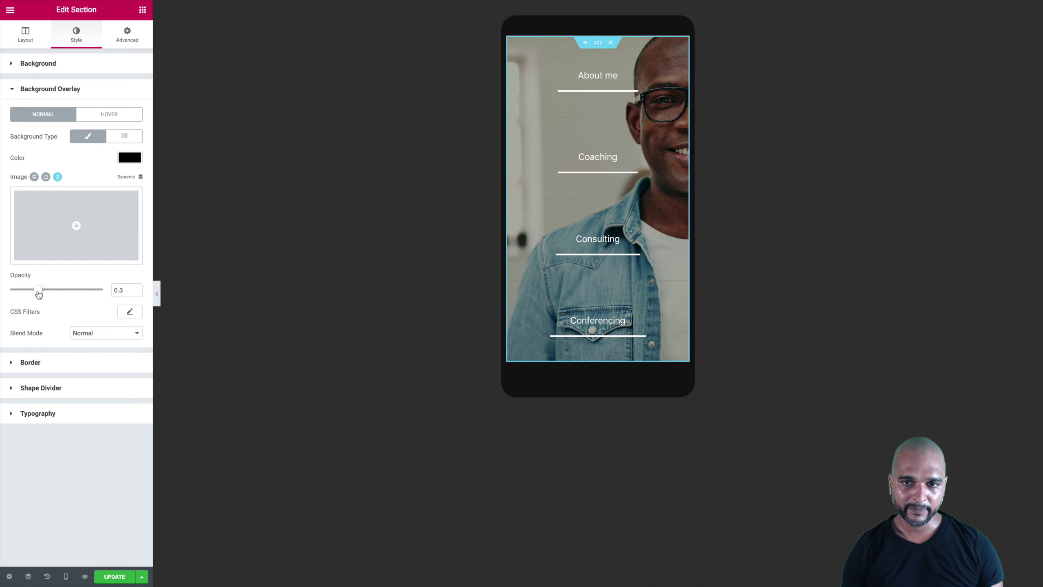
- Update the page with the new overlay opacity and reload the live iPhone 6/7/8 view to check the darker background
{"action": "left_click", "coordinate": [109, 577]}
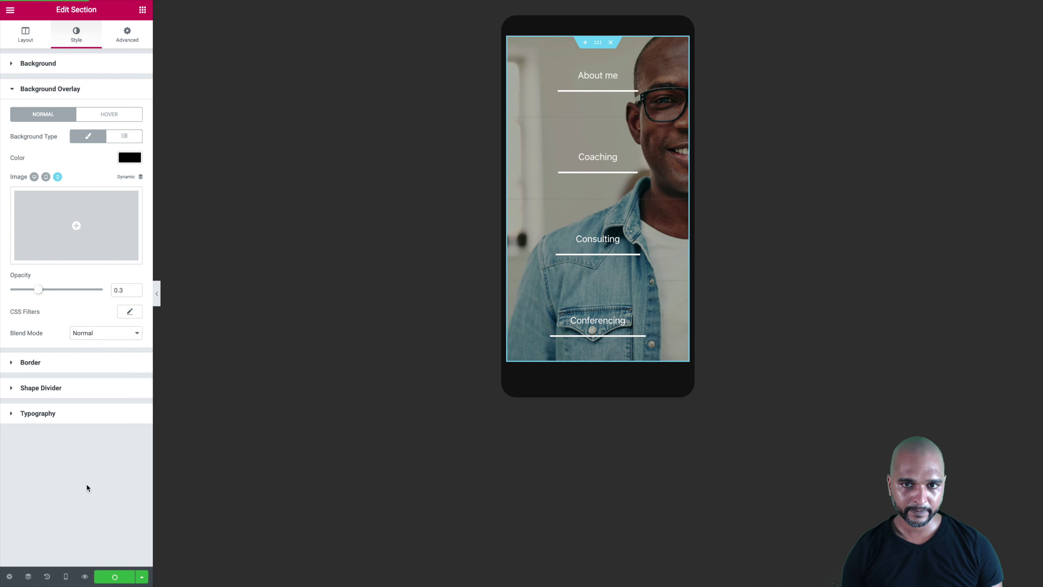
{"action": "key", "text": "ctrl+Left"}
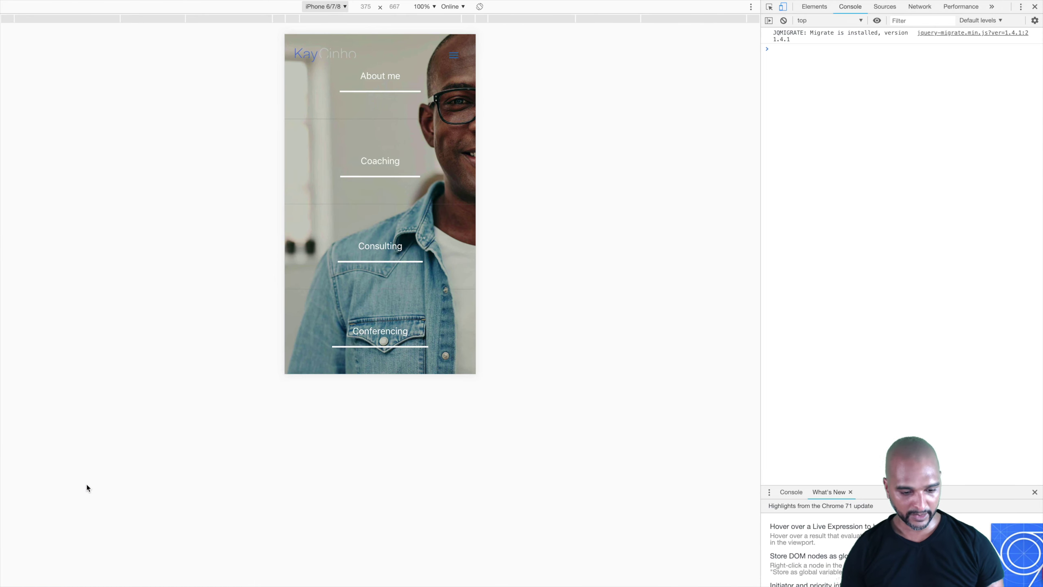
{"action": "key", "text": "super+r"}
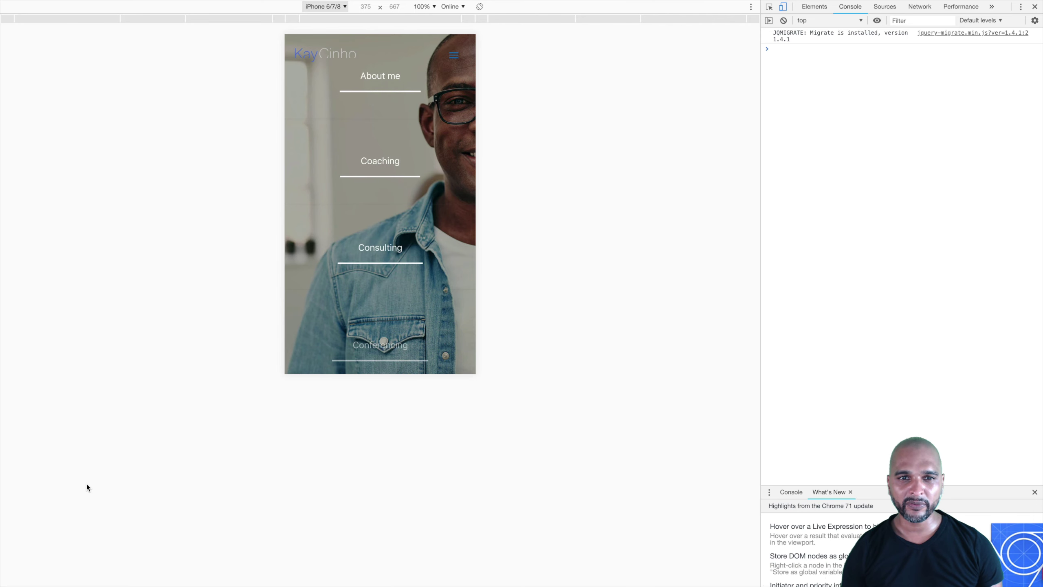
- Reopen the developer tools on the live page and reload the iPhone 6/7/8 preview to review the mobile entrance animations
{"action": "key", "text": "ctrl+Right"}
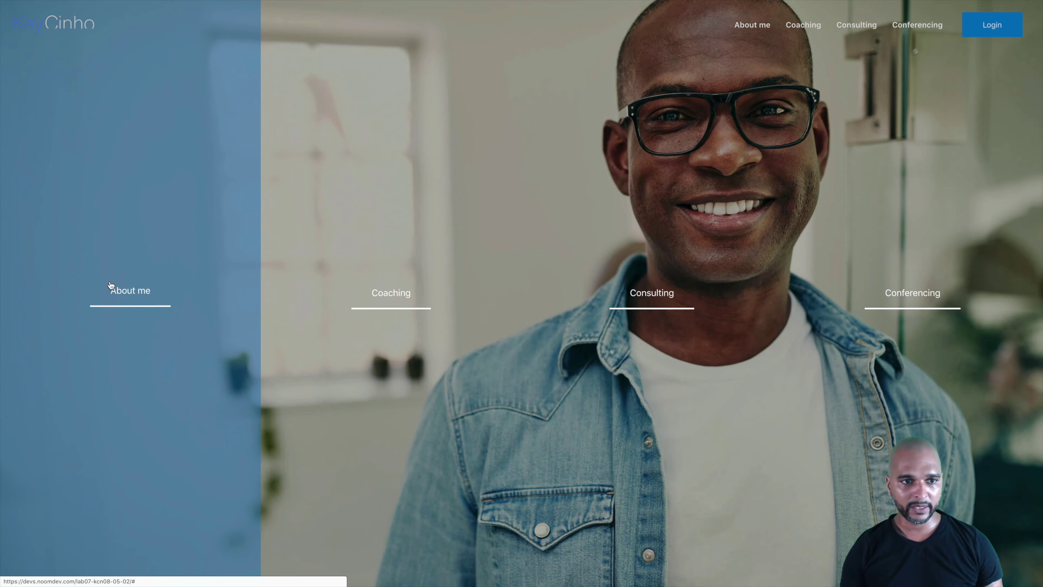
{"action": "key", "text": "alt+super+i"}
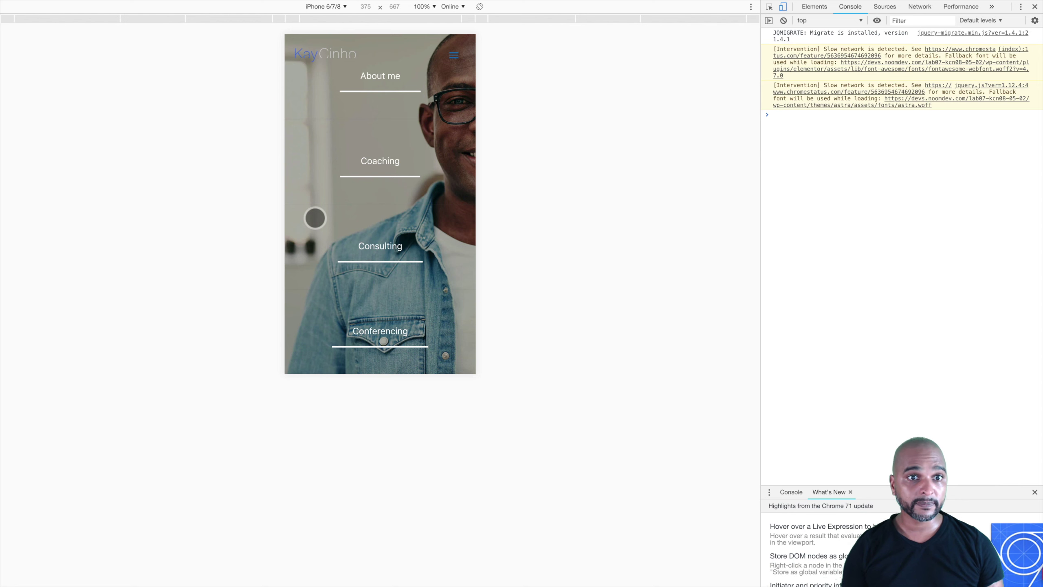
{"action": "key", "text": "super+r"}
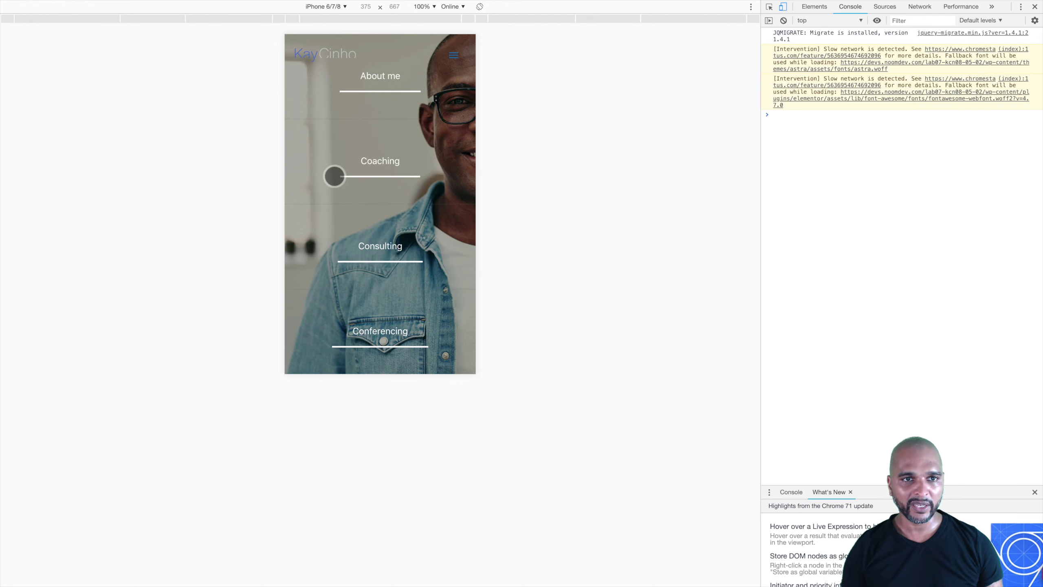
- Reload the live page in the iPad preview and, with the developer tools closed, at full desktop width to compare both layouts
{"action": "left_click", "coordinate": [323, 9]}
{"action": "left_click", "coordinate": [323, 101]}
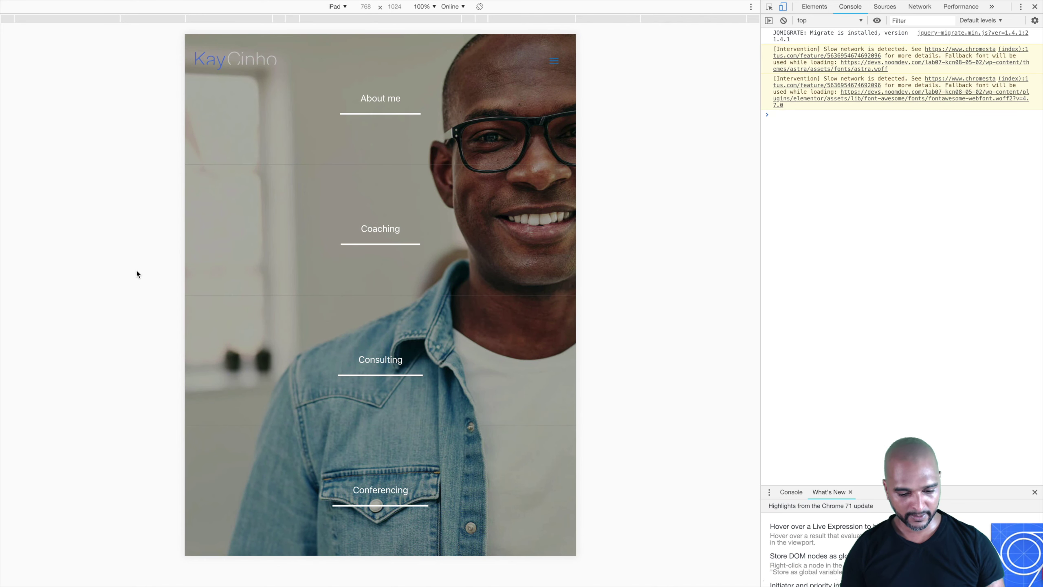
{"action": "key", "text": "super+r"}
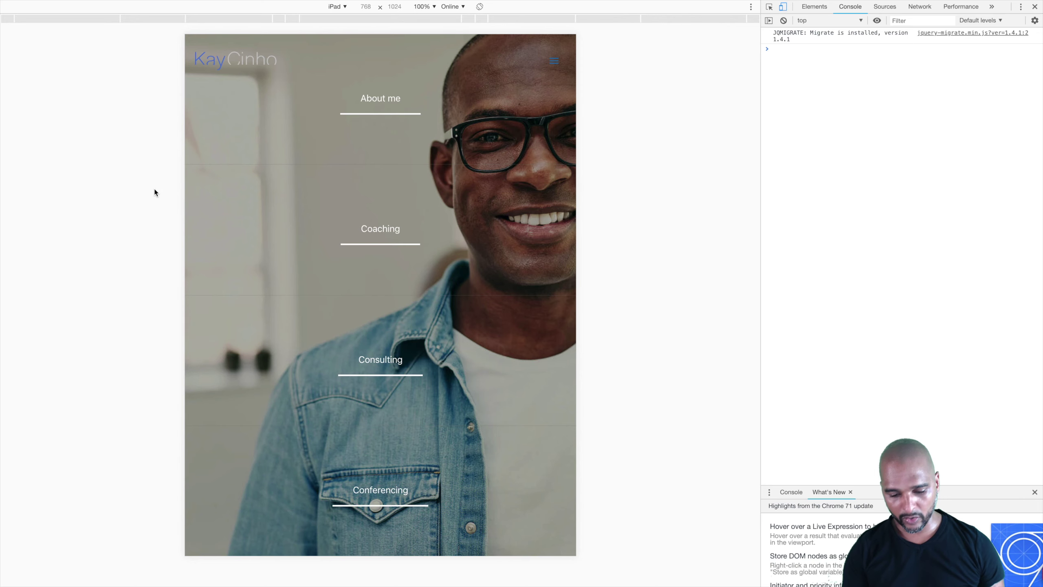
{"action": "key", "text": "super+alt+i"}
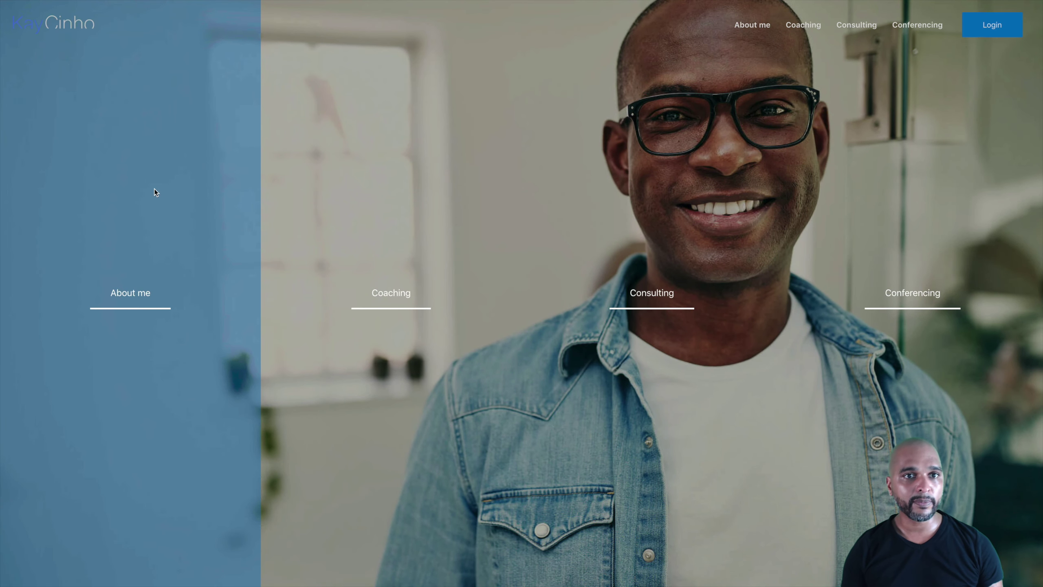
{"action": "key", "text": "super+r"}
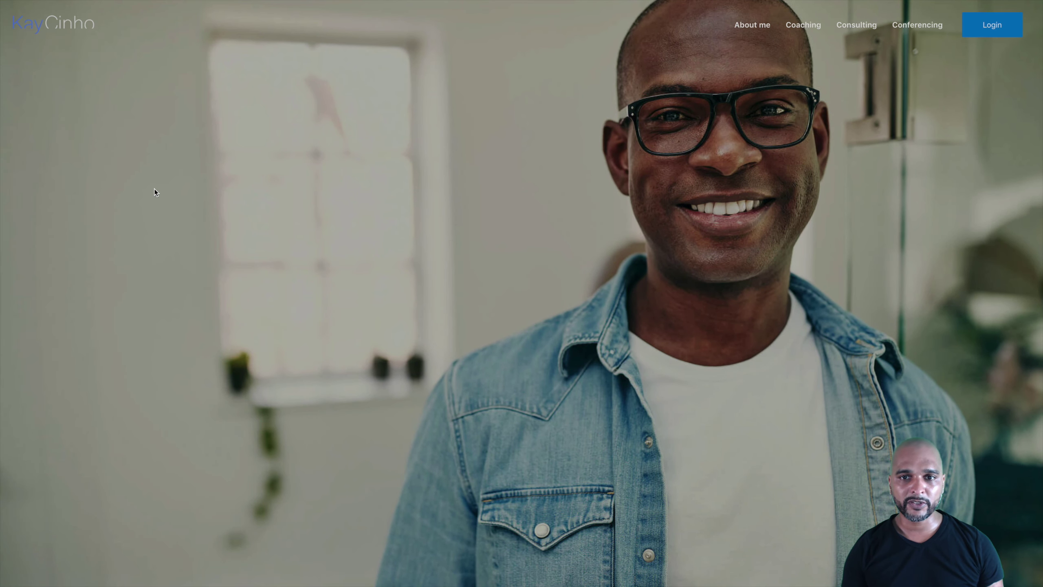